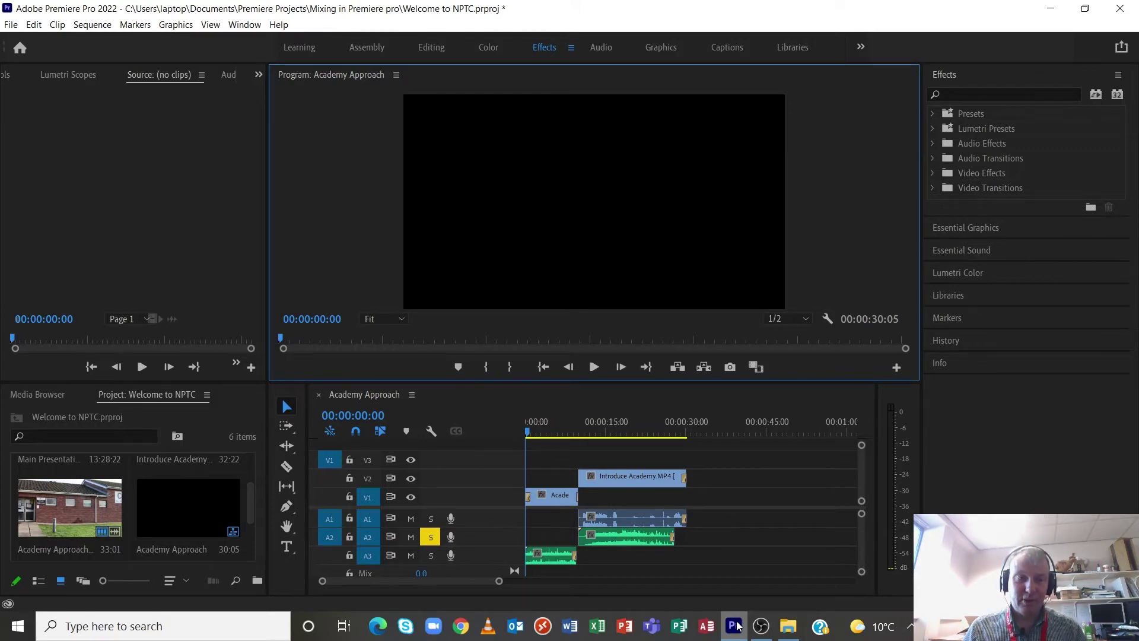
Look through the project media folder, then turn off the Audio 2 solo.
left_click(788, 627)
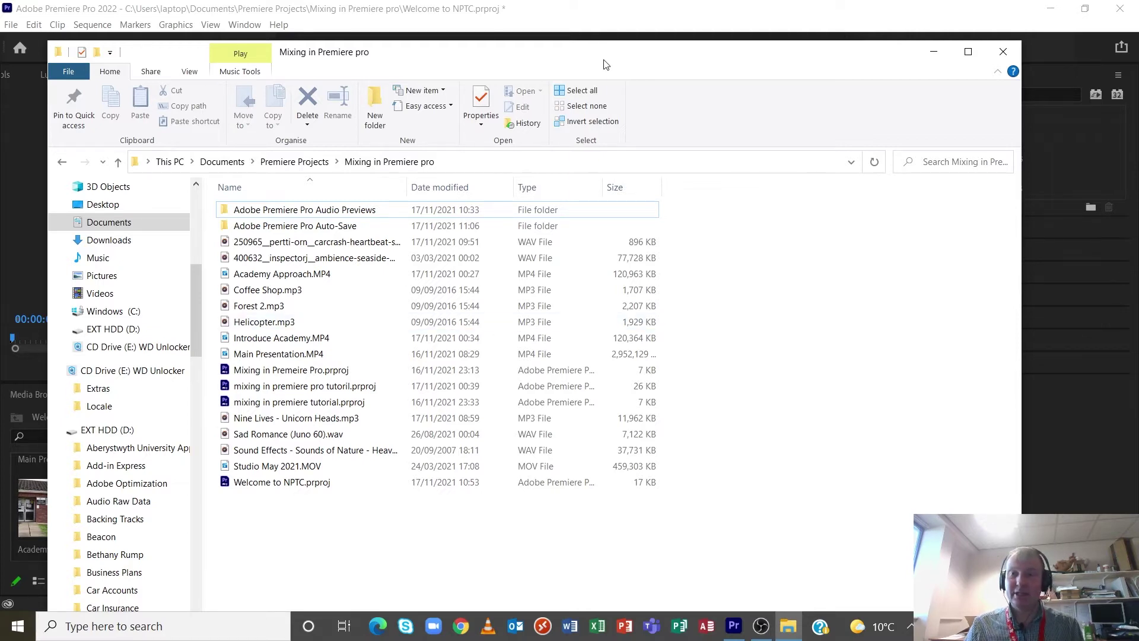
left_click(1003, 53)
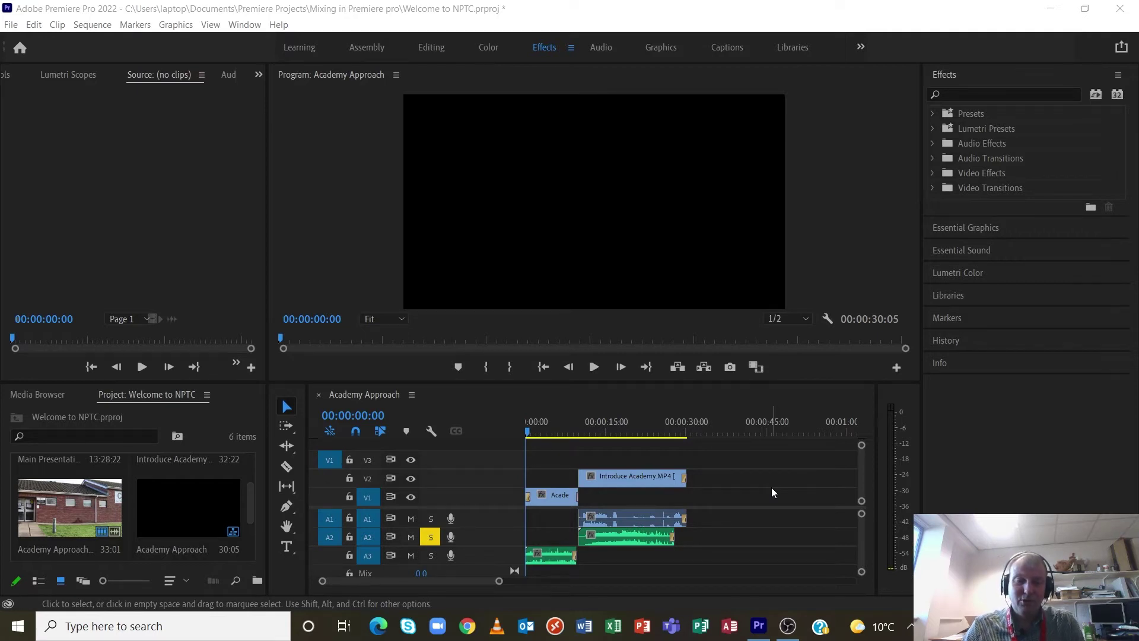
left_click(431, 536)
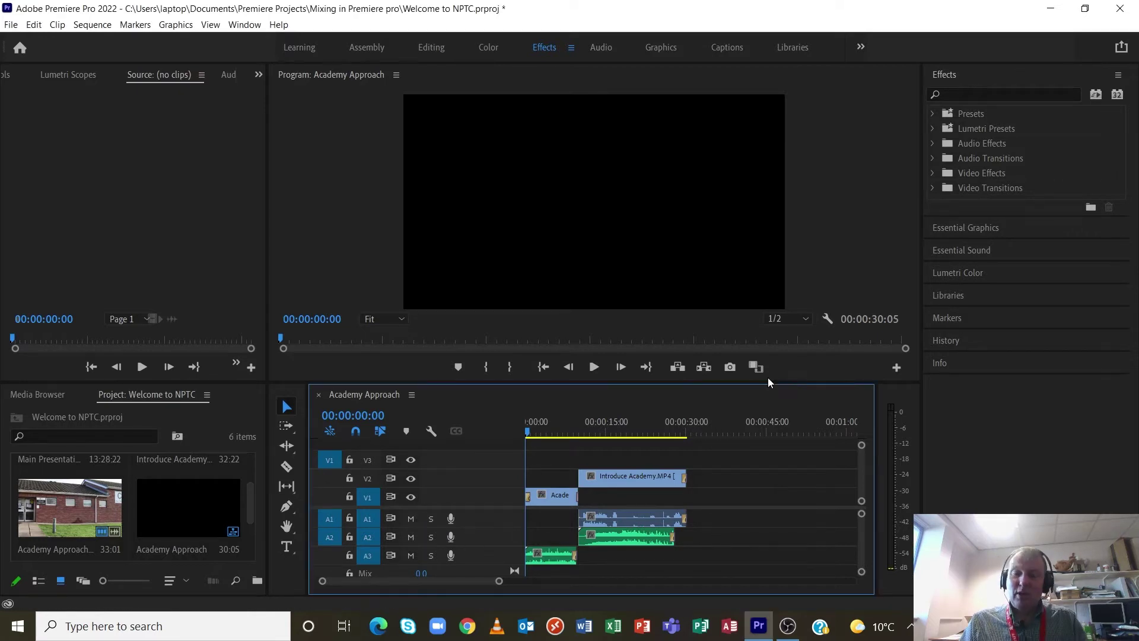
Enlarge and widen the Timeline panel, then select the Introduce Academy clip with its audio.
left_click_drag(765, 383, 756, 256)
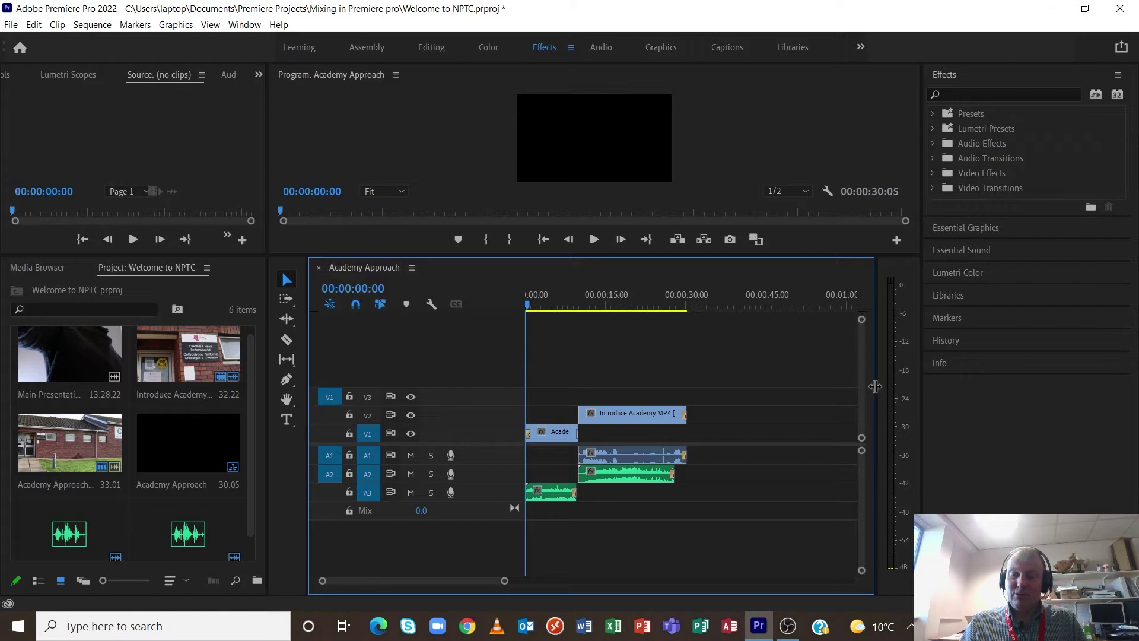
left_click_drag(874, 392, 880, 389)
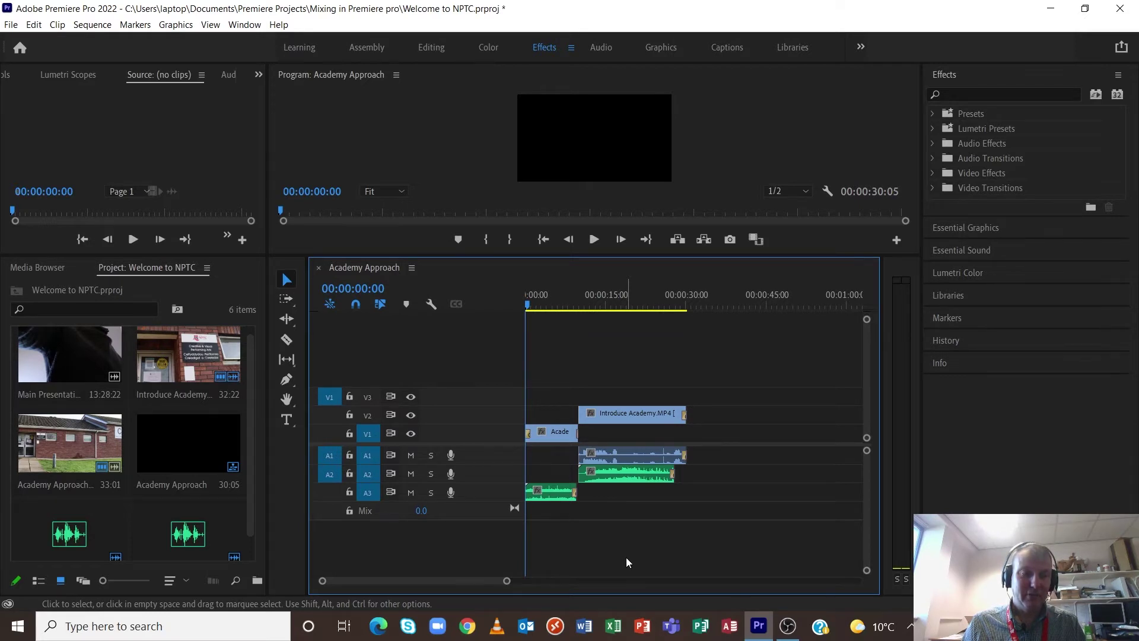
left_click(638, 456)
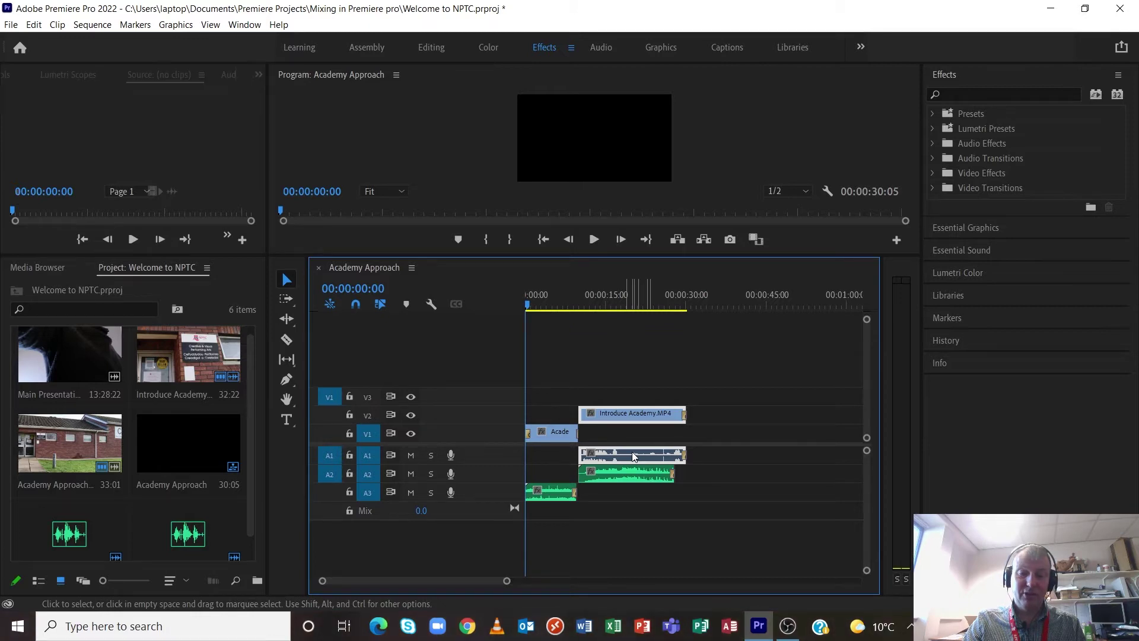
Normalise the Introduce Academy audio's max peak to -6 dB.
key("g")
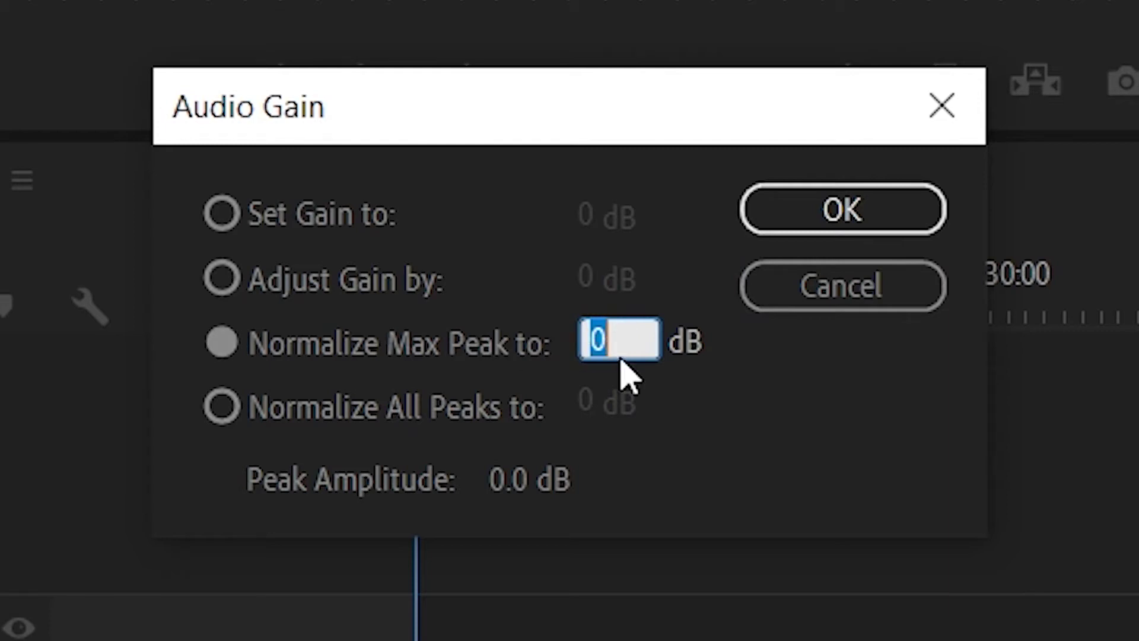
type("-6")
left_click(842, 209)
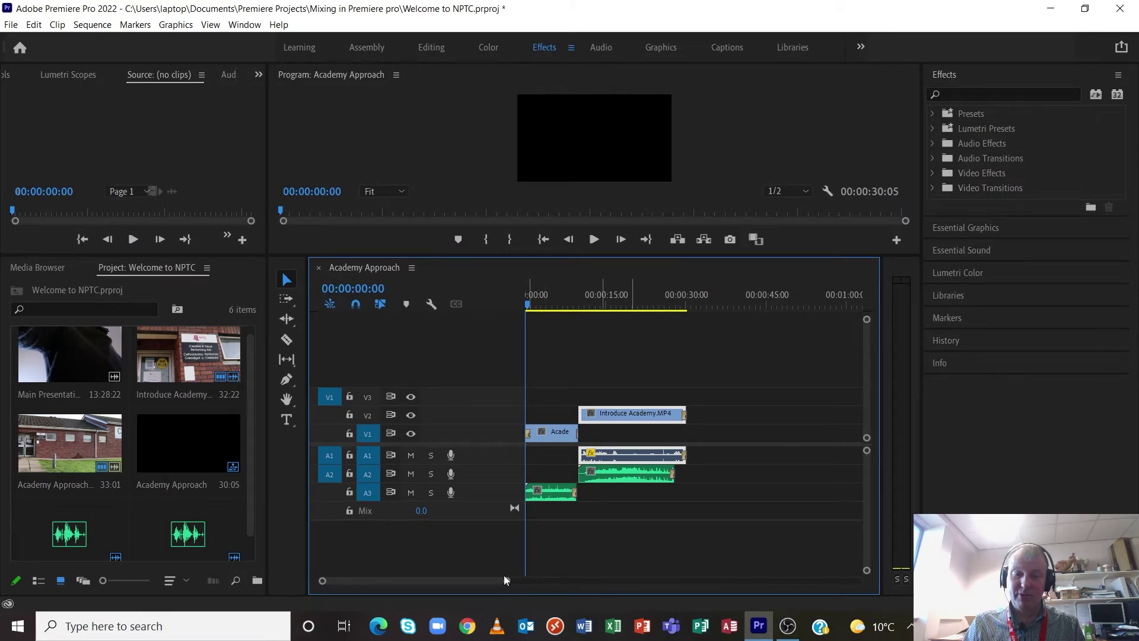
left_click_drag(505, 580, 470, 576)
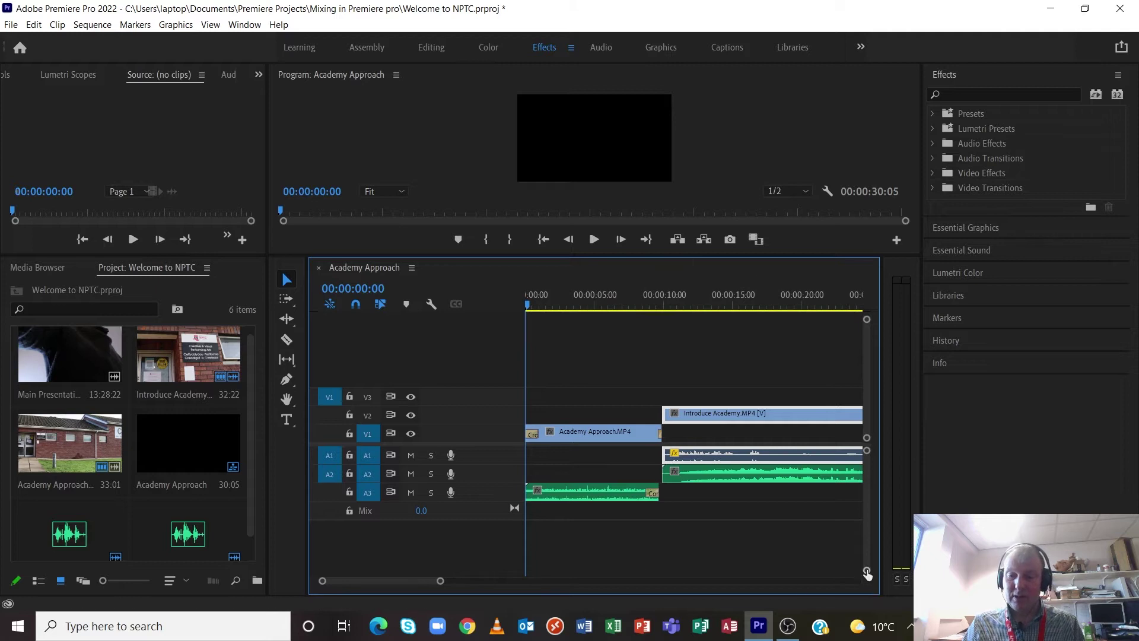
left_click_drag(865, 566, 866, 554)
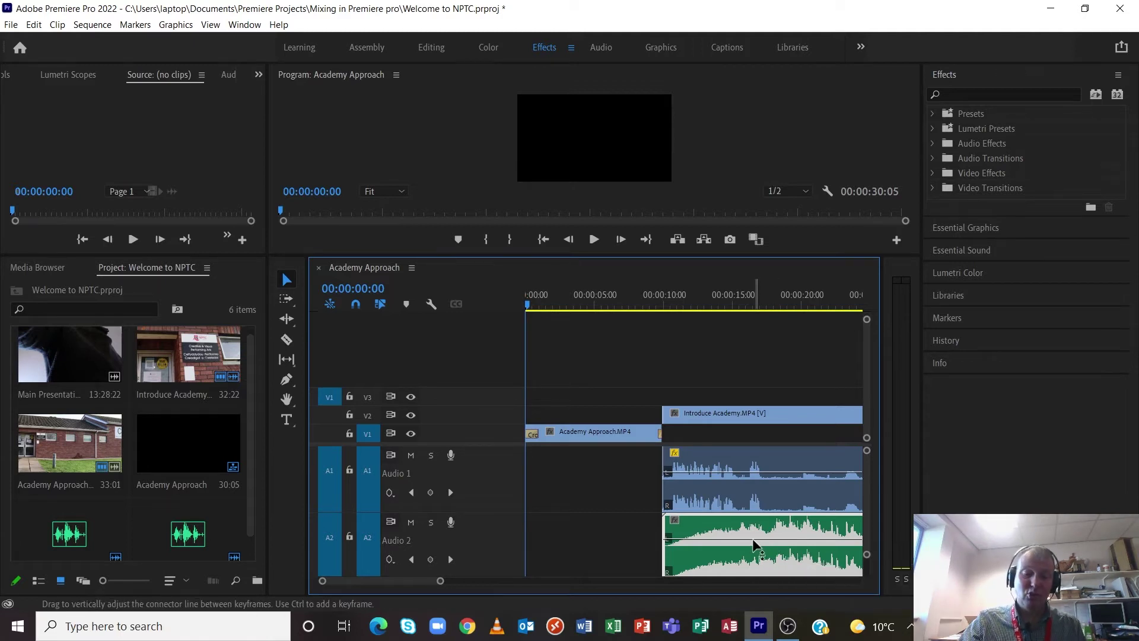
Normalise the Audio 2 clip's max peak to -6 dB.
key("g")
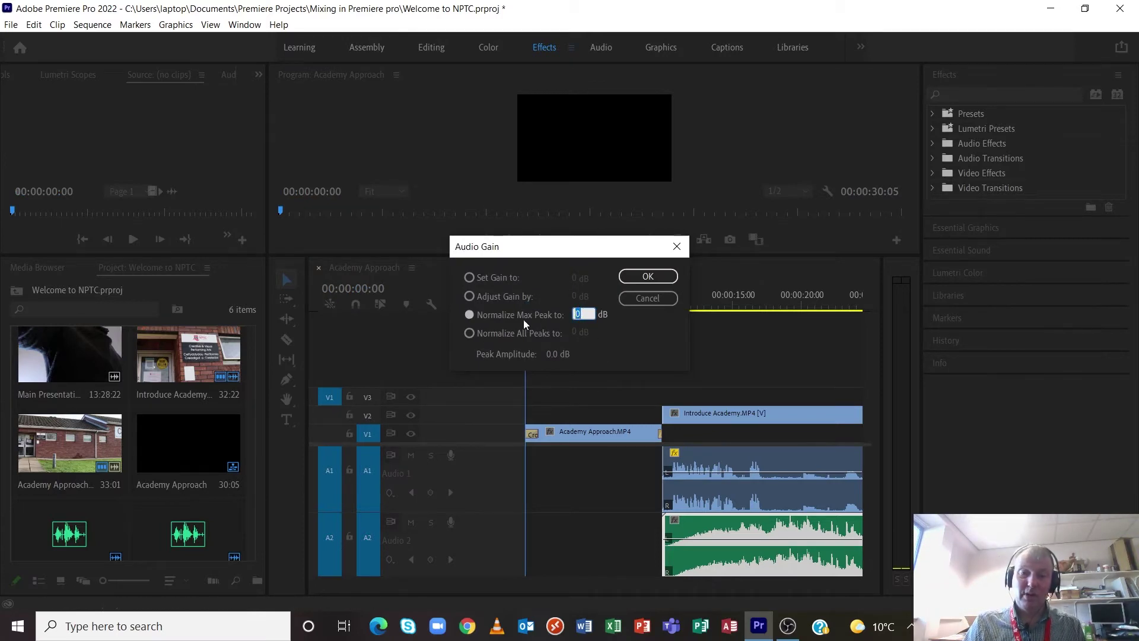
type("-6")
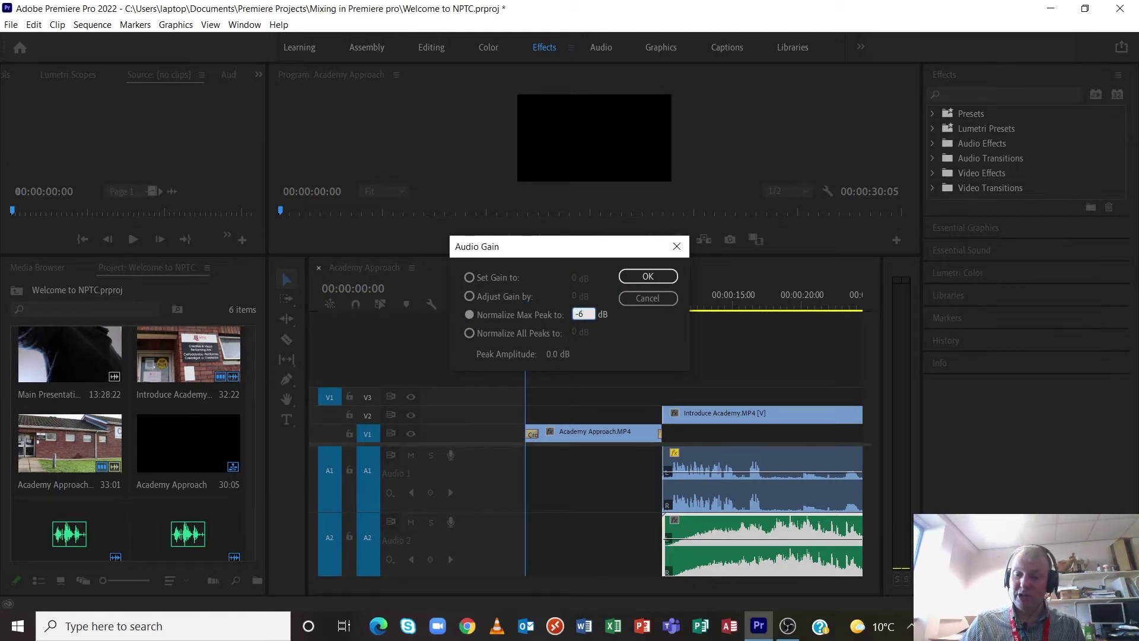
key("Return")
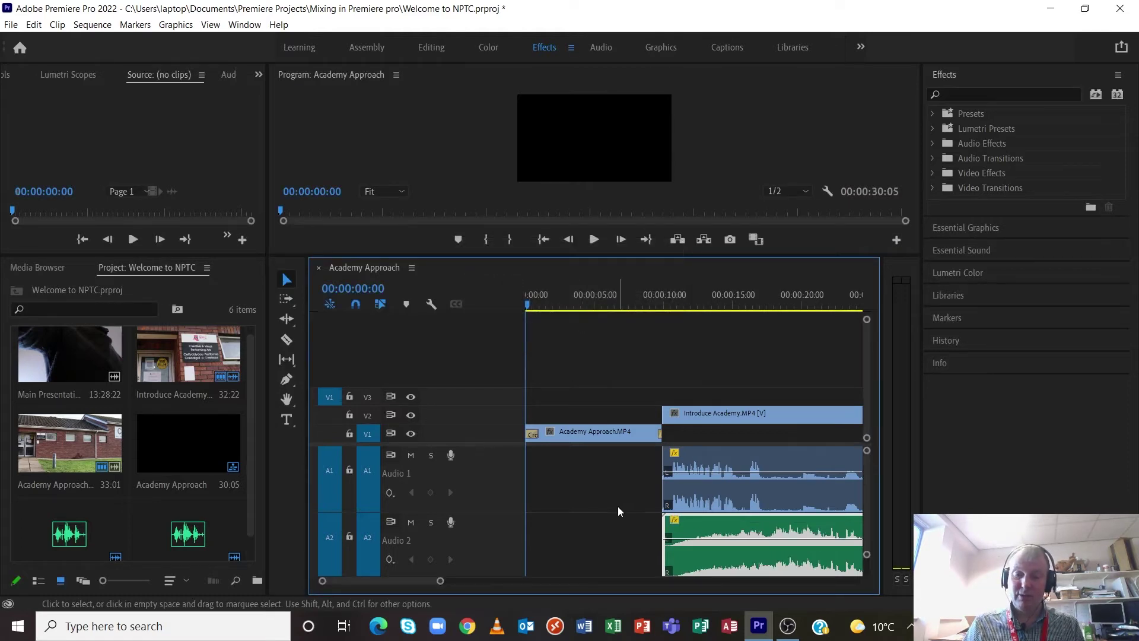
scroll(617, 506, "down", 5)
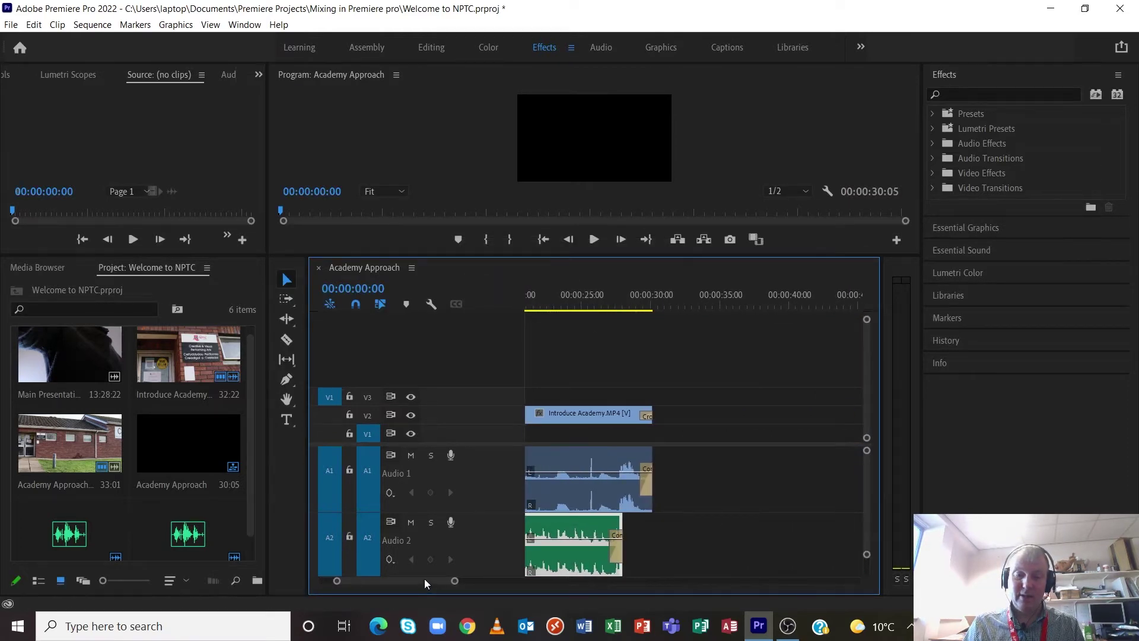
scroll(596, 545, "up", 5)
Normalise the Sad Romance music on Audio 3 to a -6 dB max peak.
left_click(597, 546)
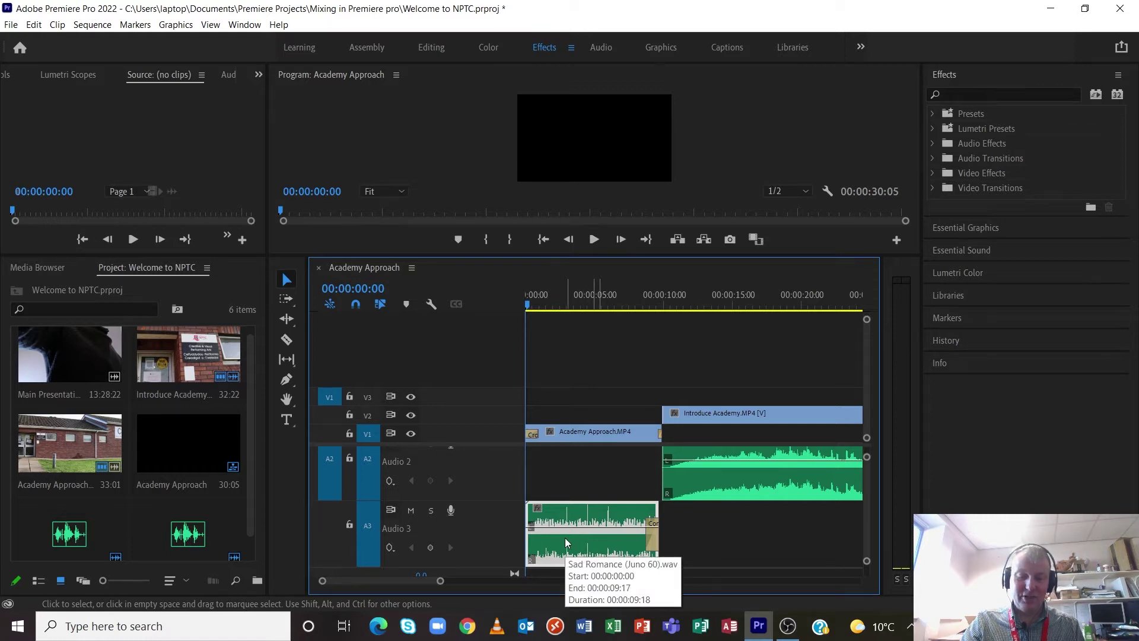
key("g")
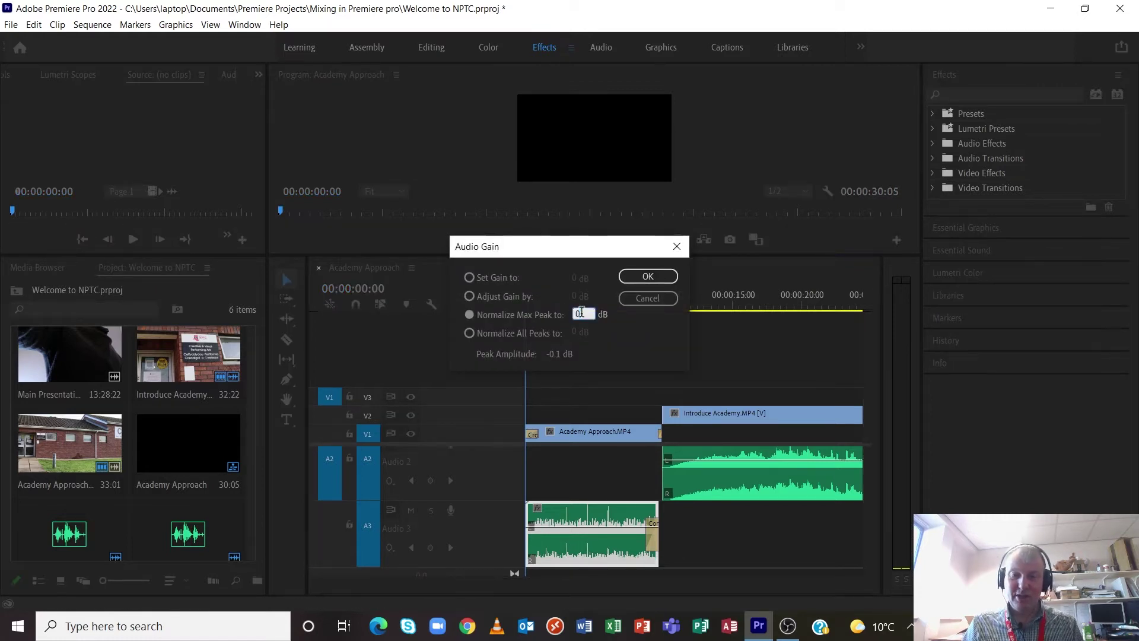
double_click(579, 313)
type("-6")
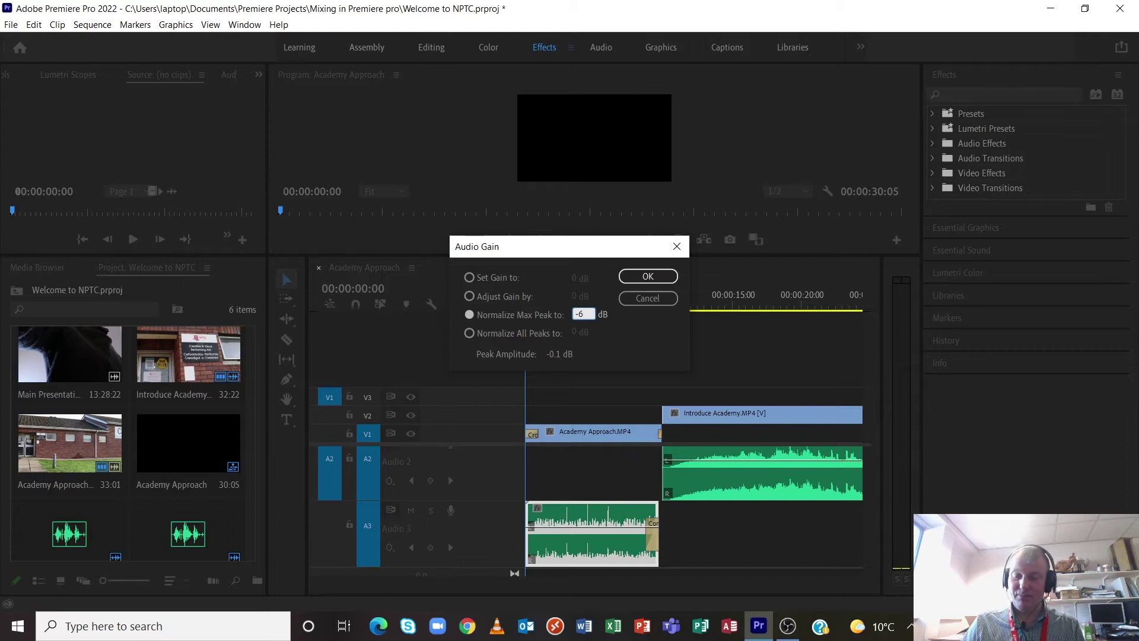
key("Return")
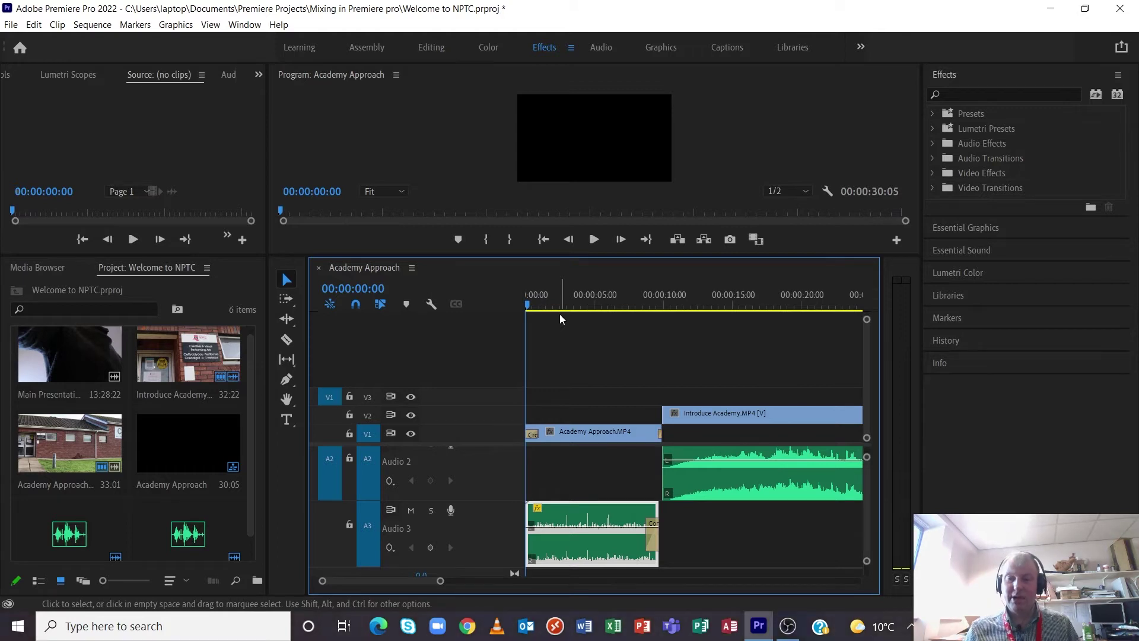
left_click(782, 532)
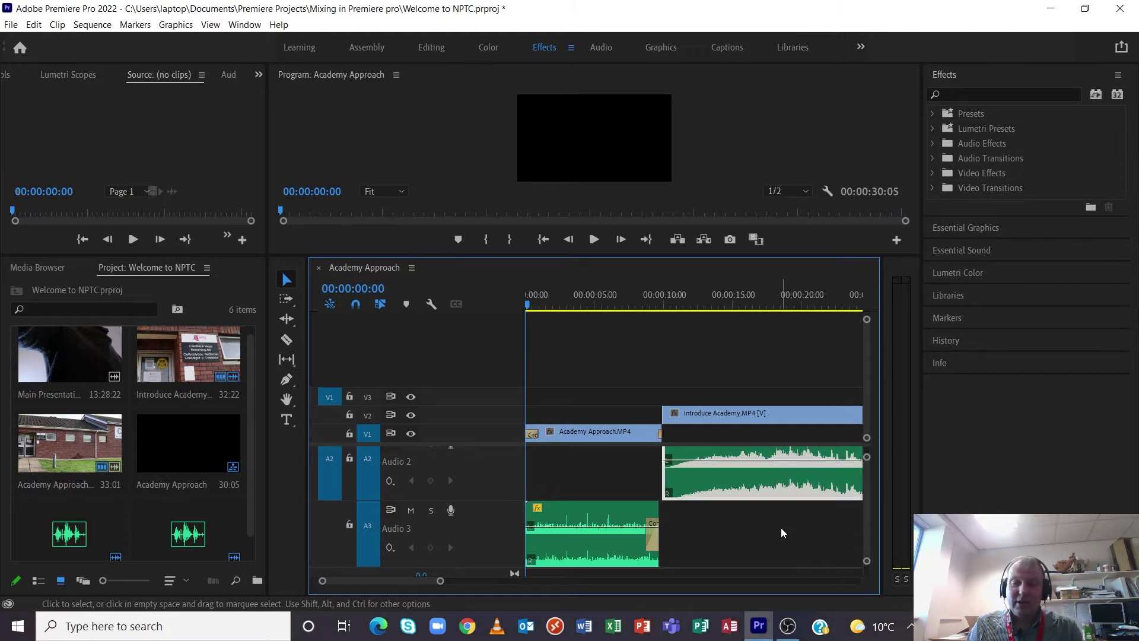
Solo Audio 1 and play the Introduce Academy section, stopping at 00:00:17:04.
scroll(867, 508, "up", 2)
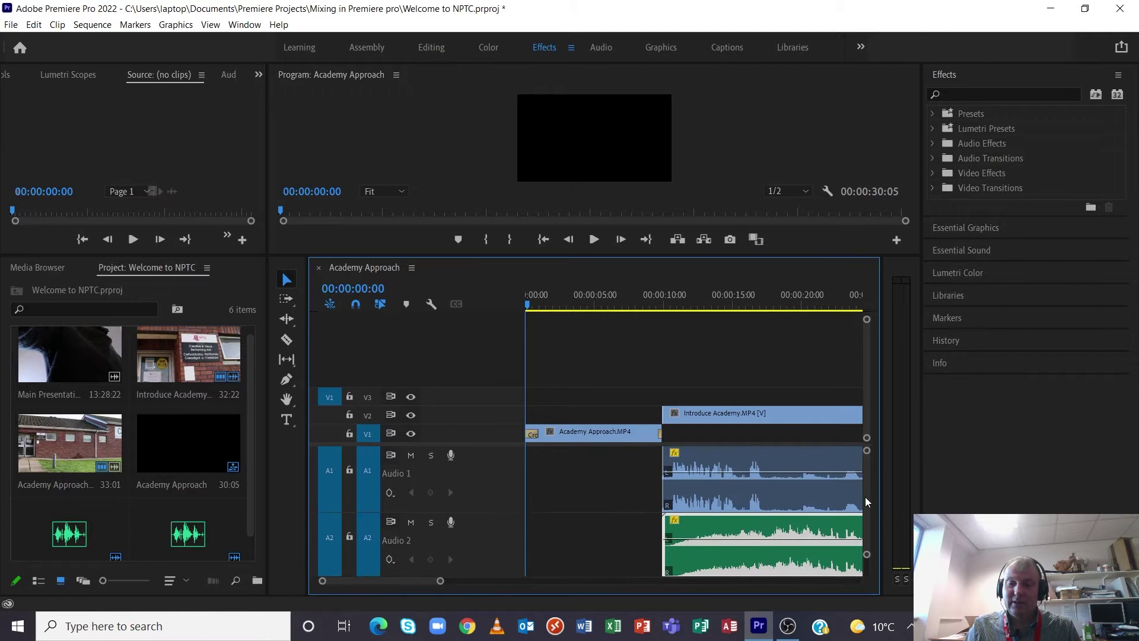
left_click(784, 482)
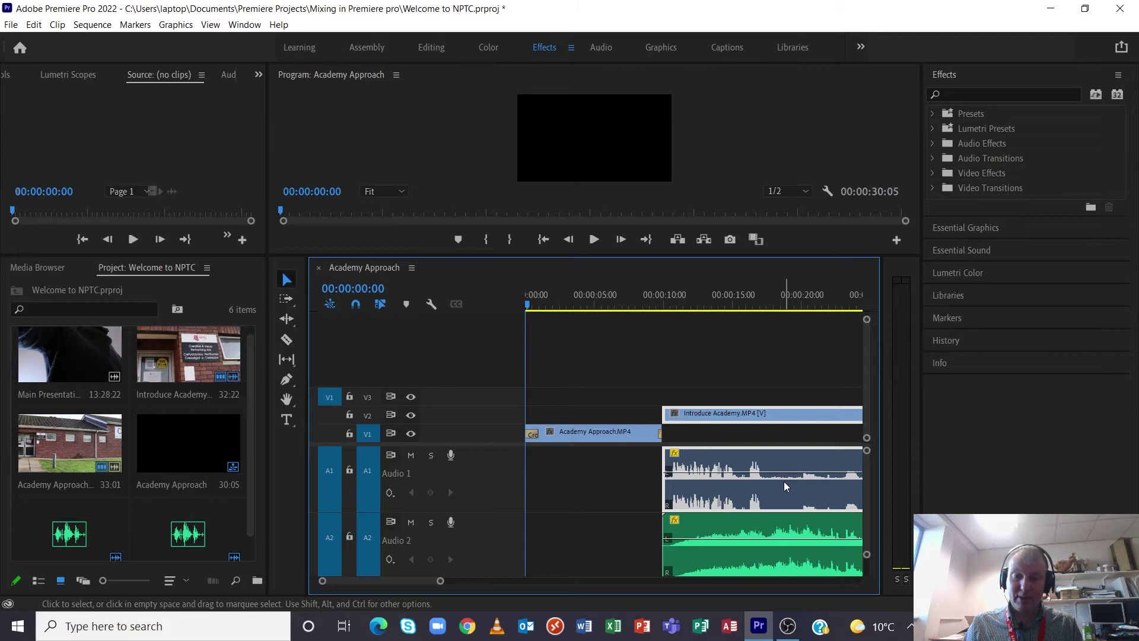
left_click(664, 303)
key("space")
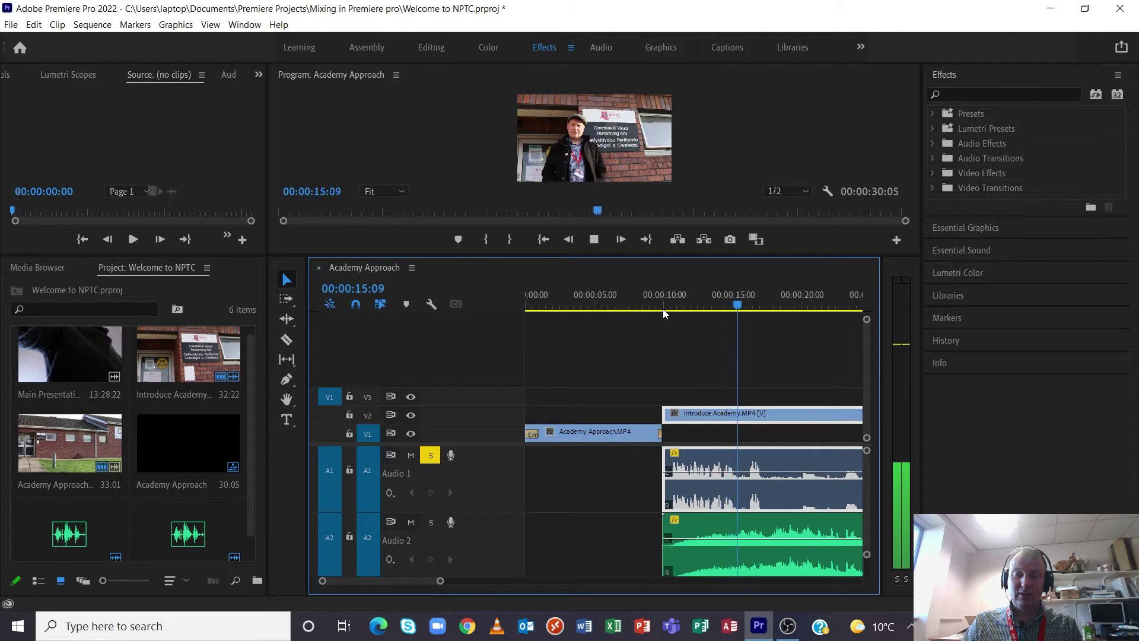
key("space")
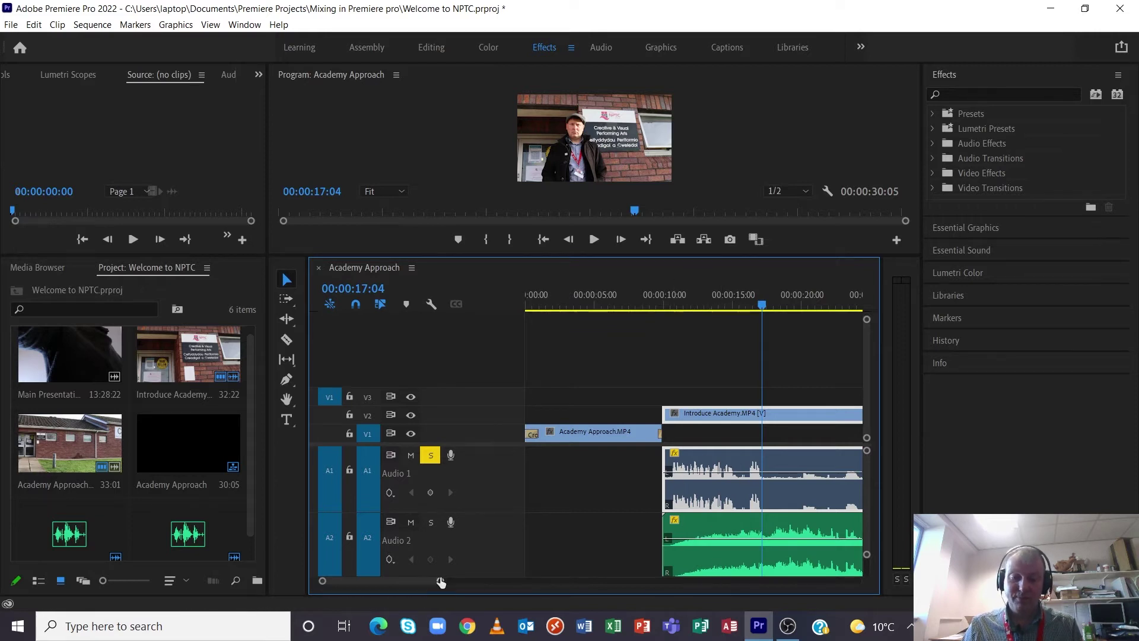
scroll(684, 478, "up", 3)
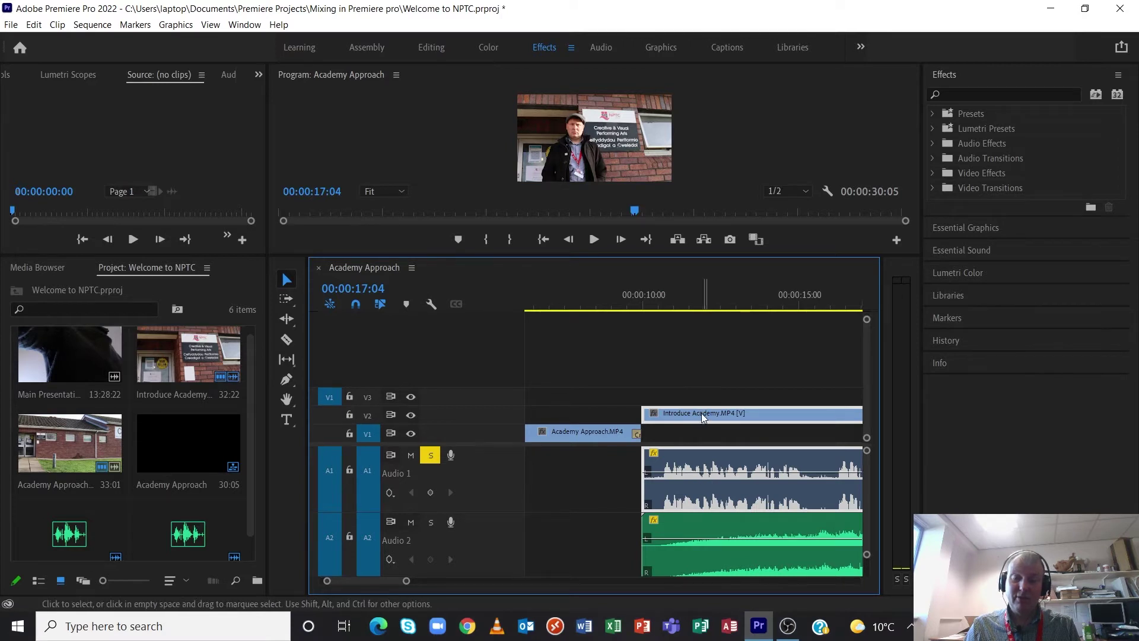
left_click_drag(703, 417, 728, 432)
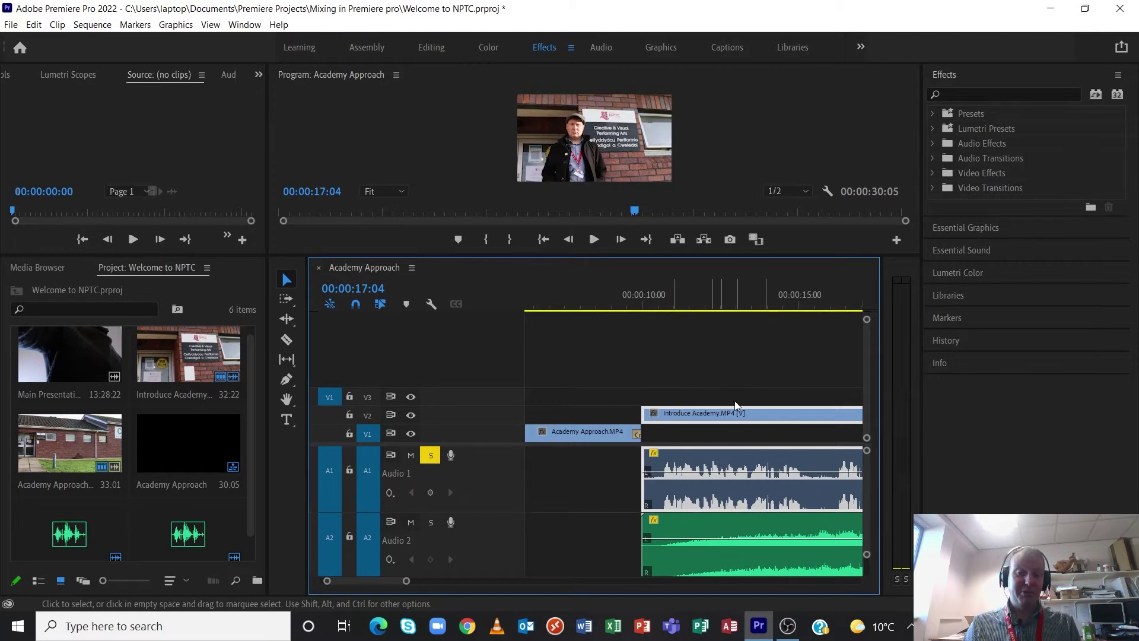
right_click(722, 472)
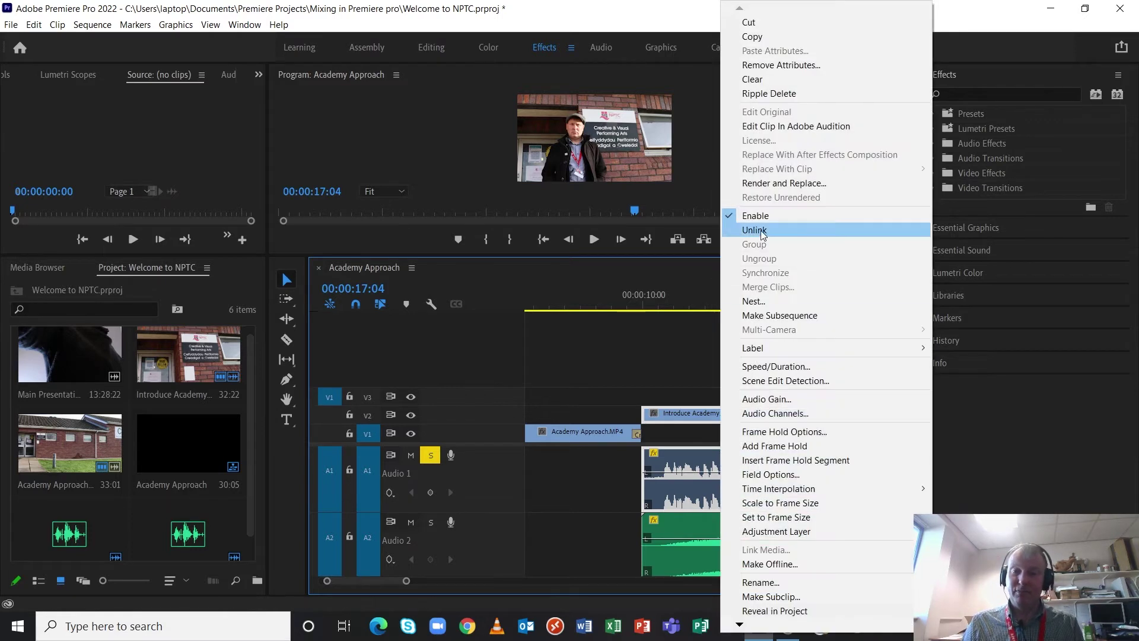
left_click(765, 231)
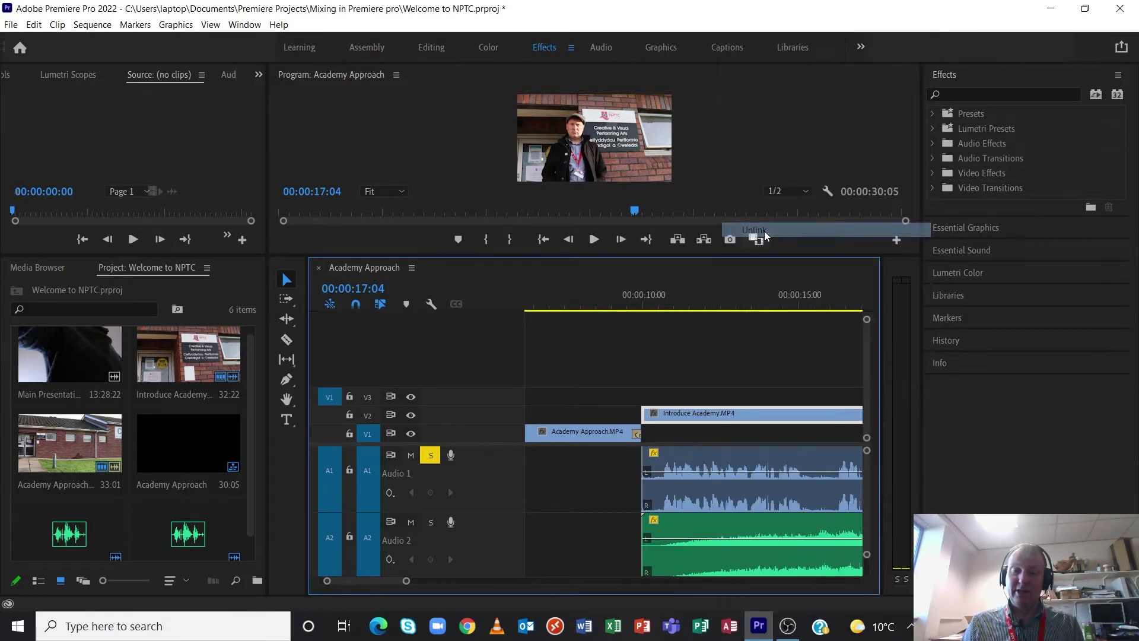
left_click_drag(710, 408, 716, 409)
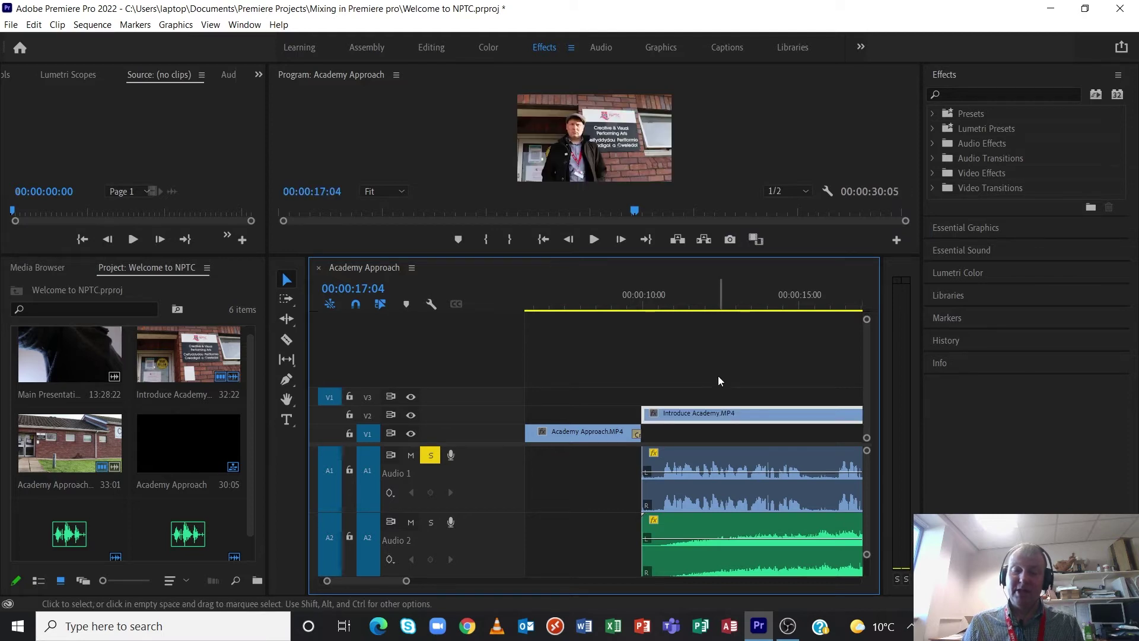
right_click(714, 478)
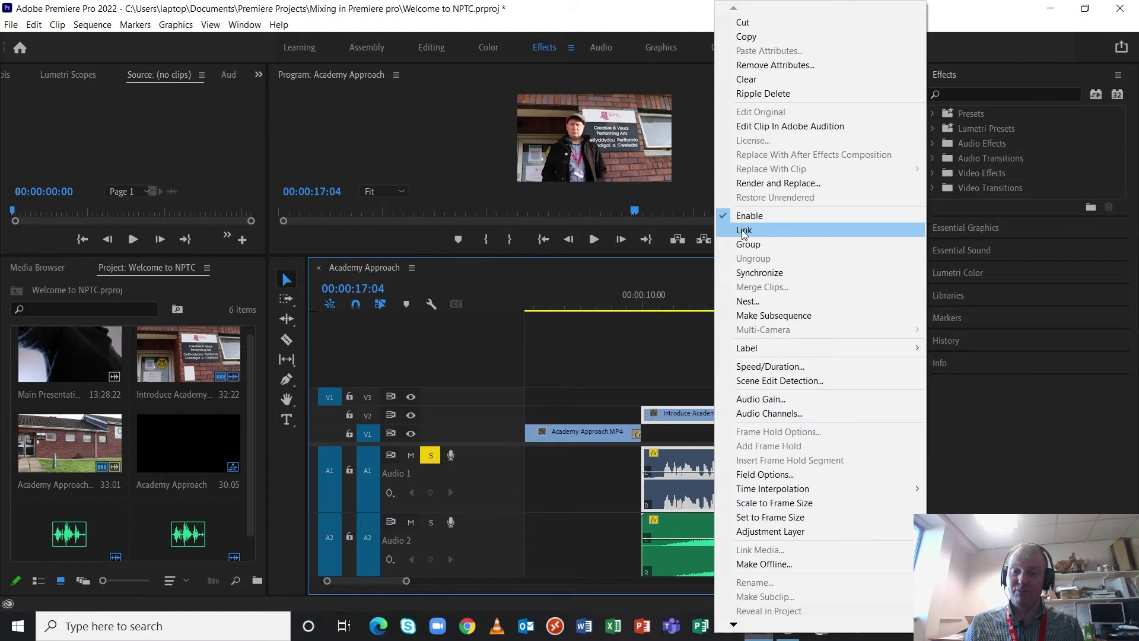
left_click(741, 229)
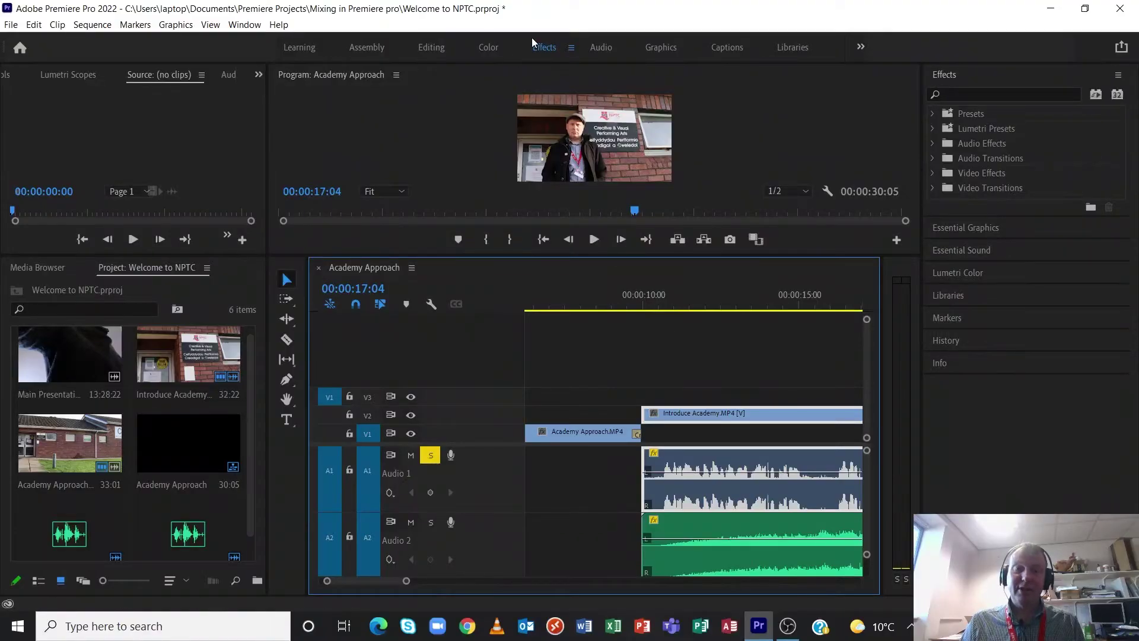
Drag Dynamics from Audio Effects > Amplitude and Compression onto the Audio 1 clip.
left_click(932, 143)
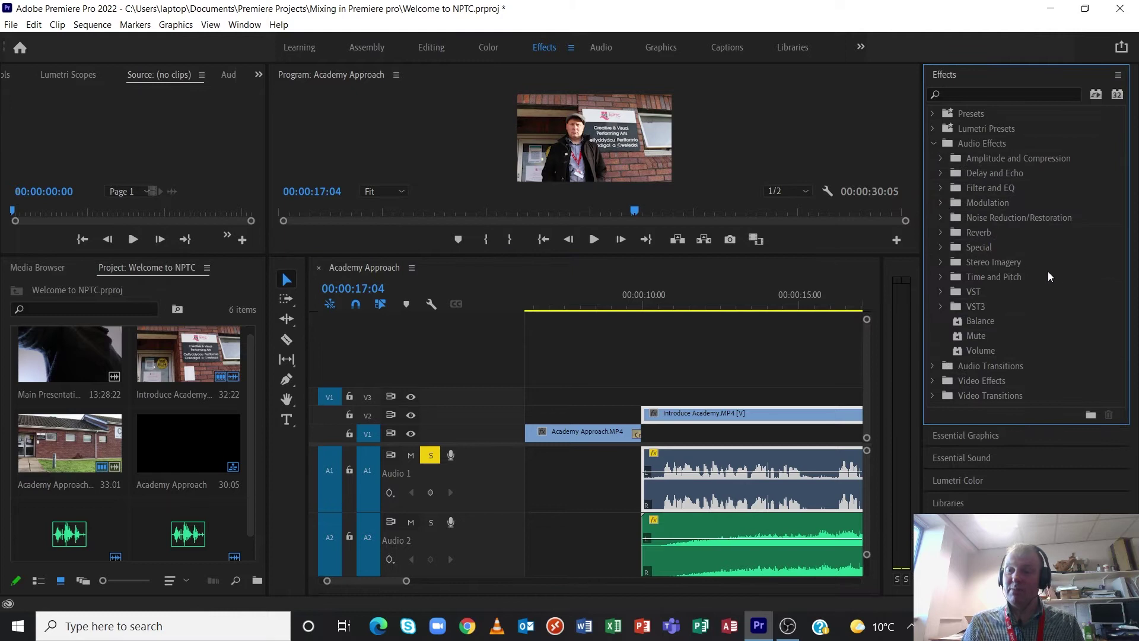
left_click(941, 158)
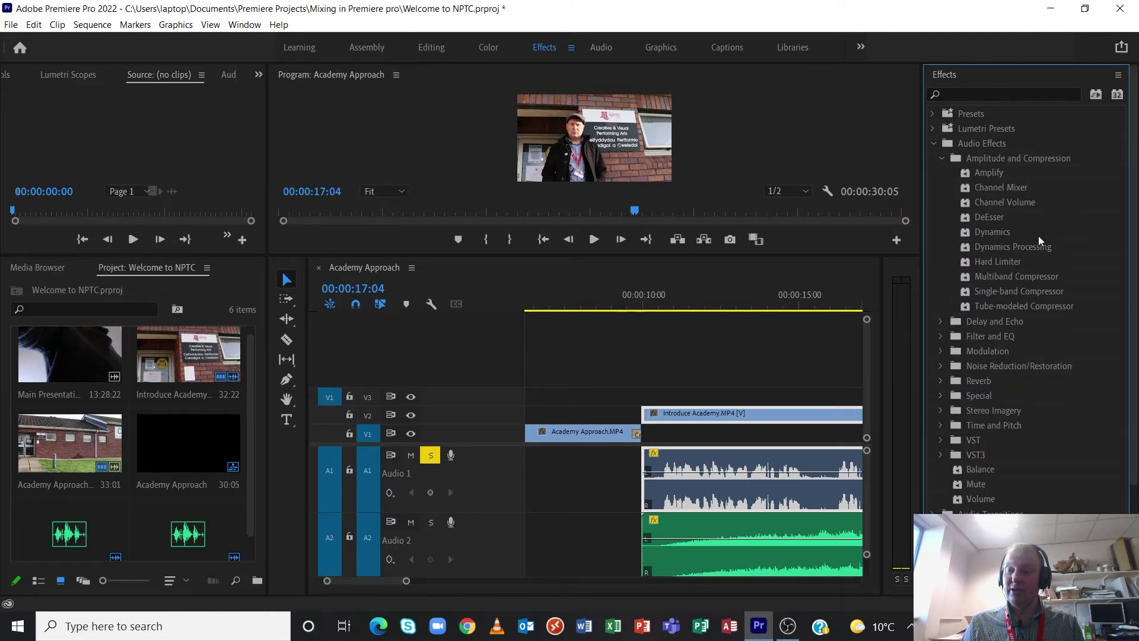
left_click(995, 232)
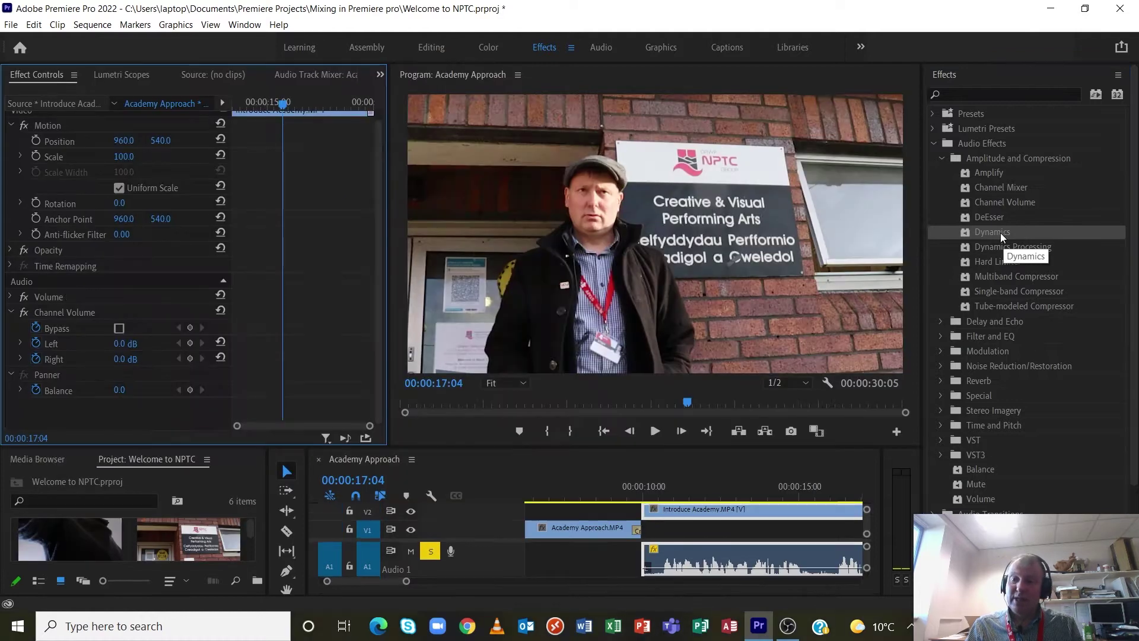
key("alt+shift+0")
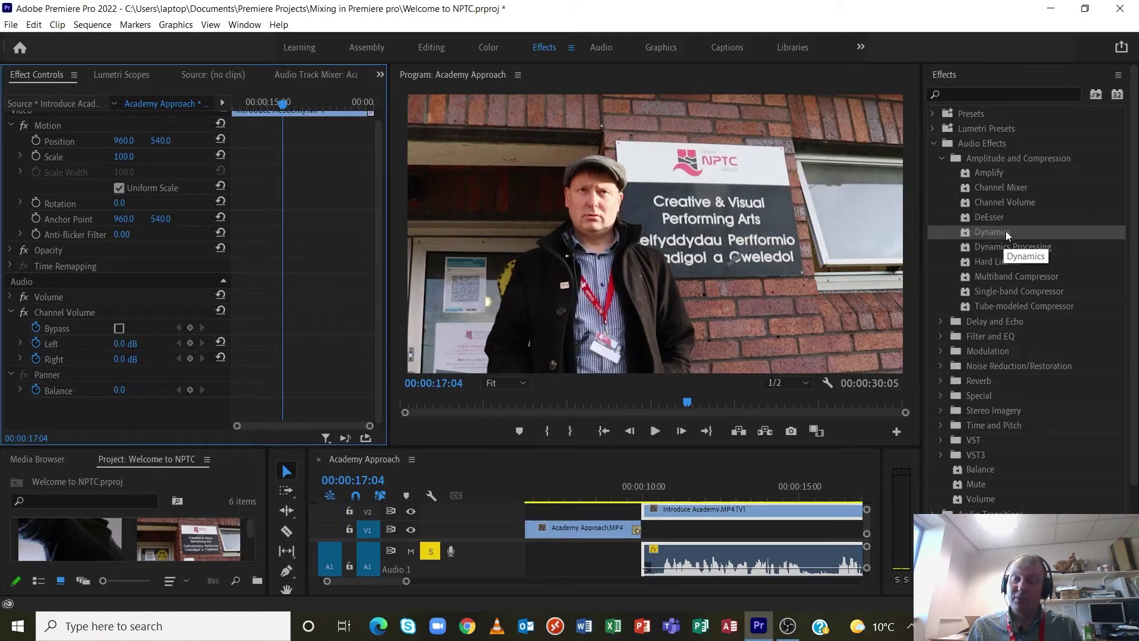
left_click_drag(1005, 230, 765, 557)
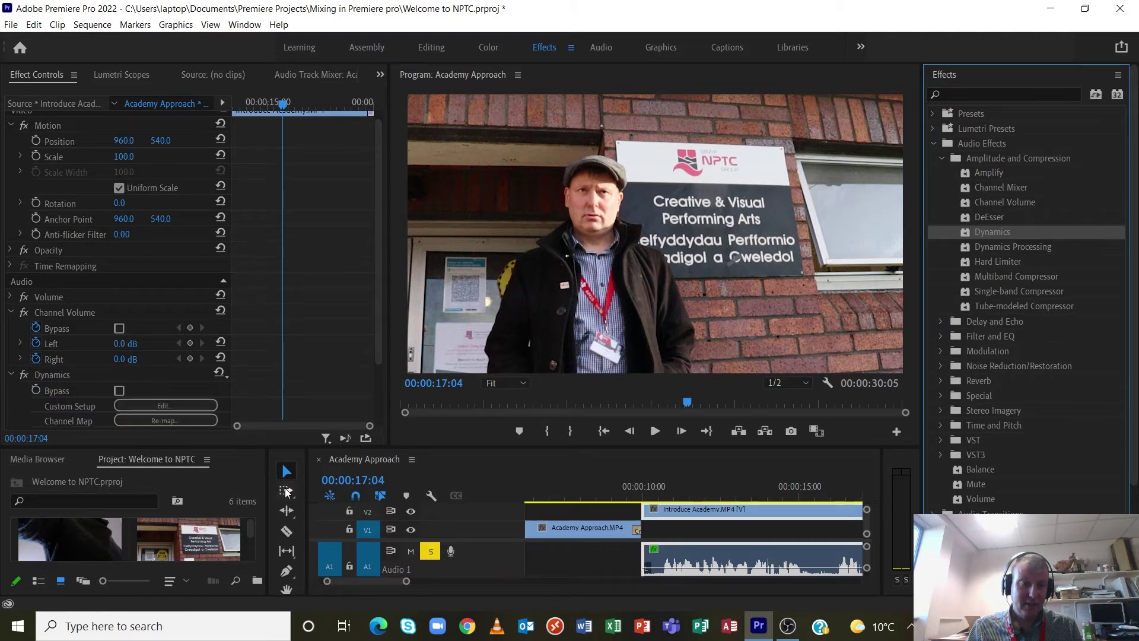
Delete the applied Dynamics effect and reapply it to the Audio 1 clip.
left_click(56, 376)
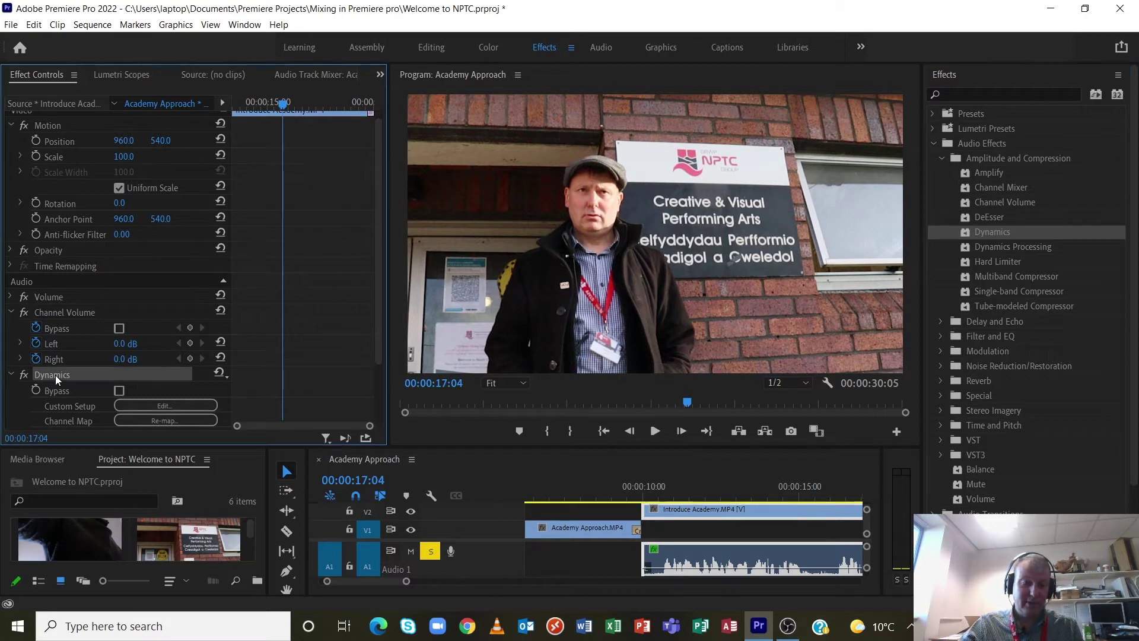
key("Delete")
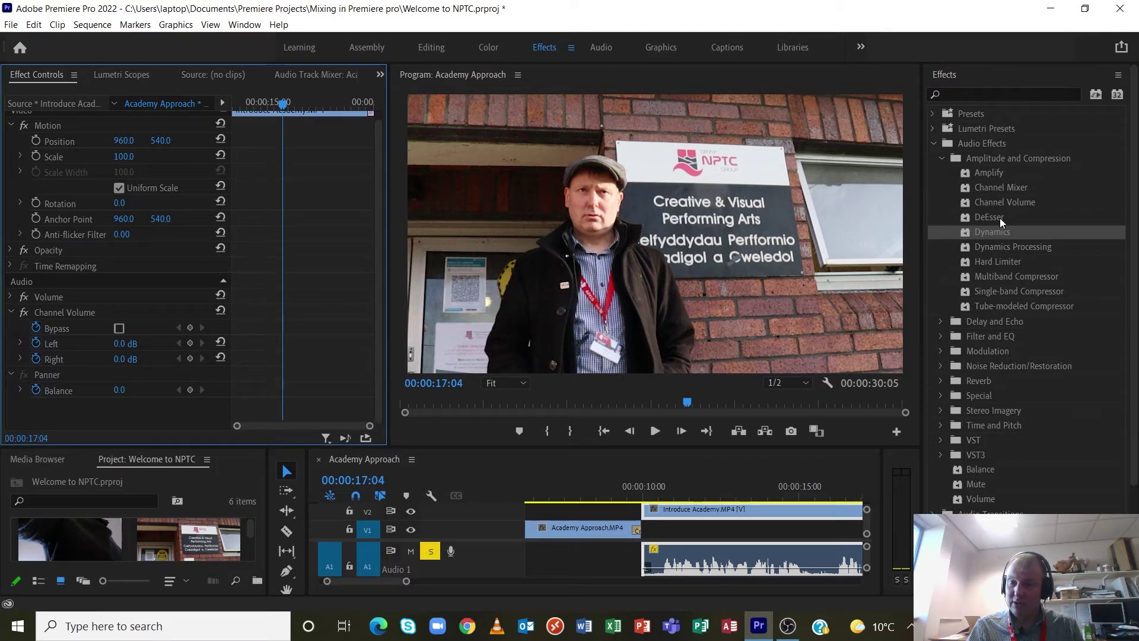
left_click_drag(991, 232, 765, 570)
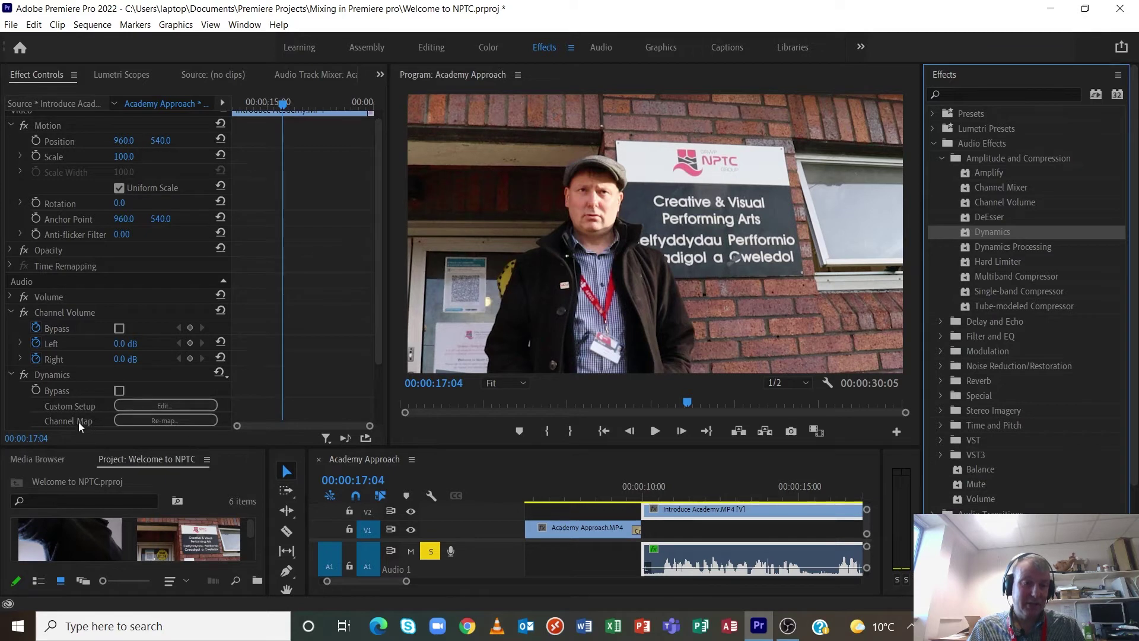
Enable the Dynamics compressor with a -34.4 dB threshold and 2.1 ratio.
left_click(164, 405)
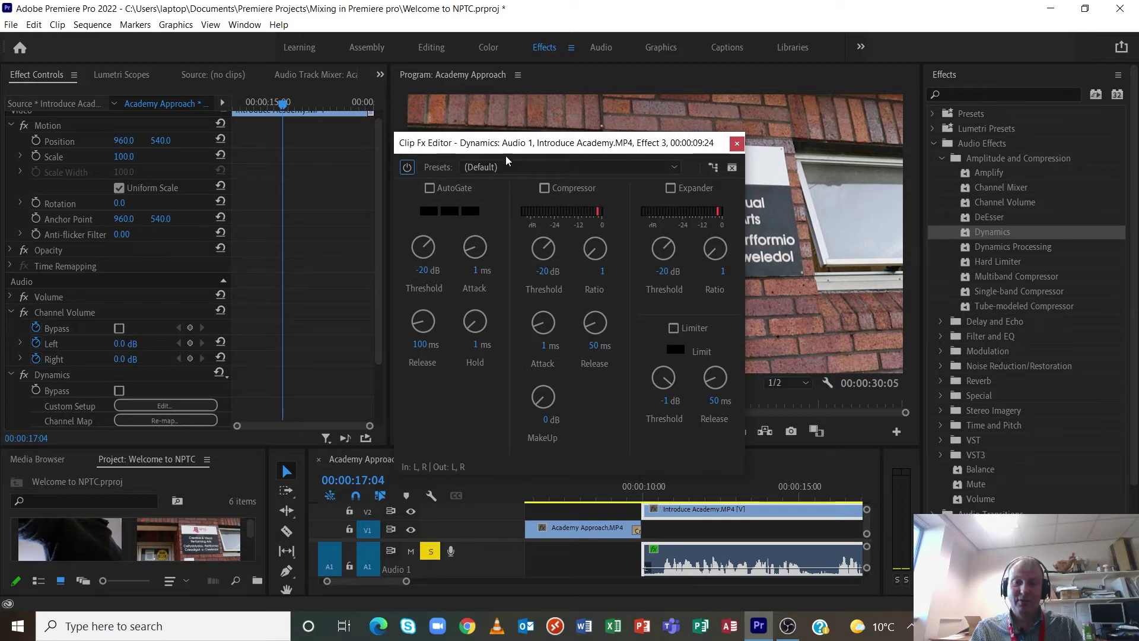
left_click_drag(513, 148, 490, 80)
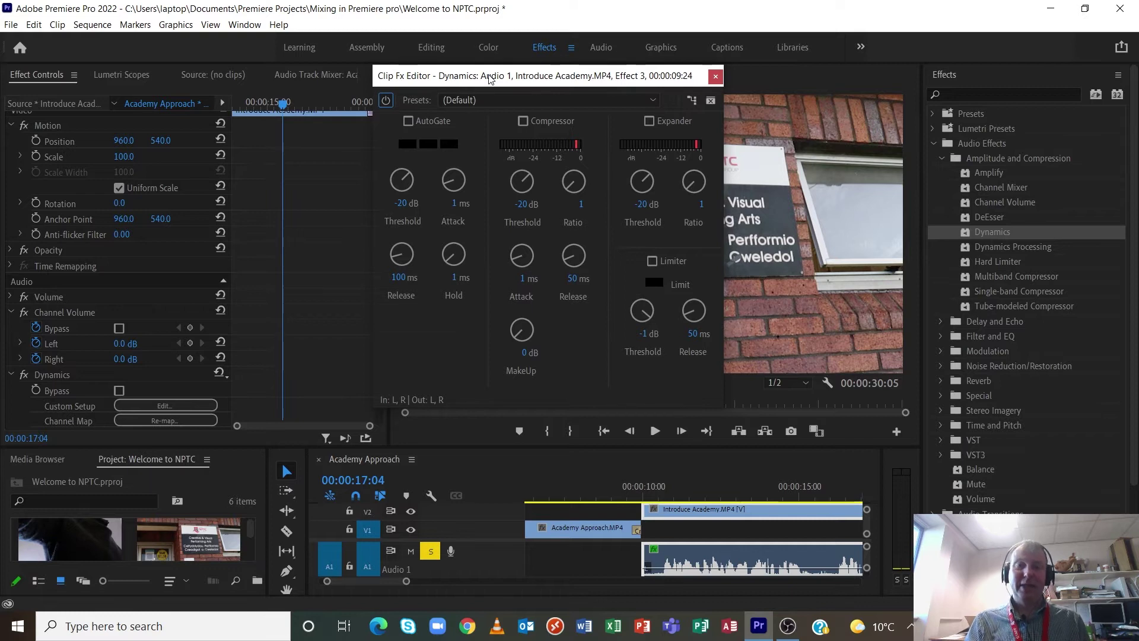
left_click(523, 121)
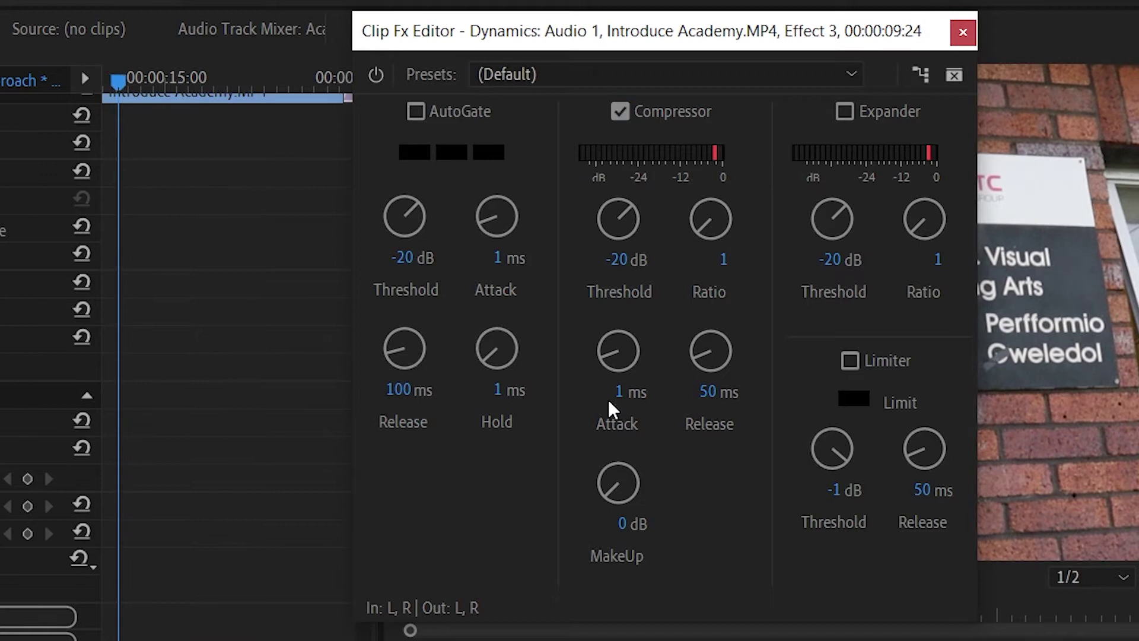
left_click_drag(620, 229, 618, 300)
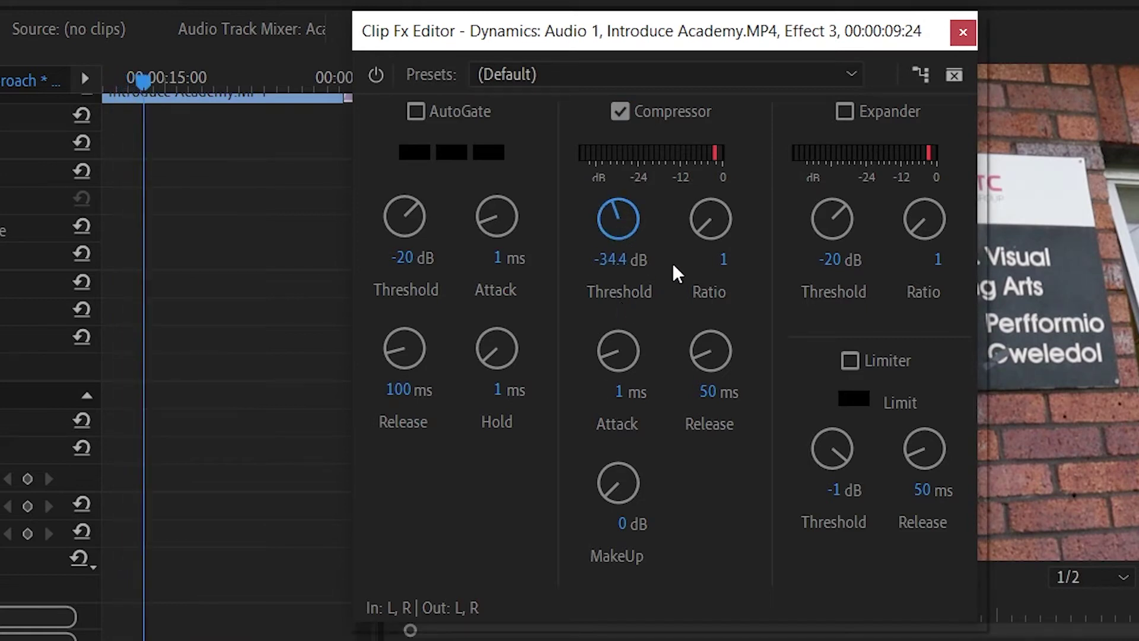
left_click_drag(705, 231, 674, 142)
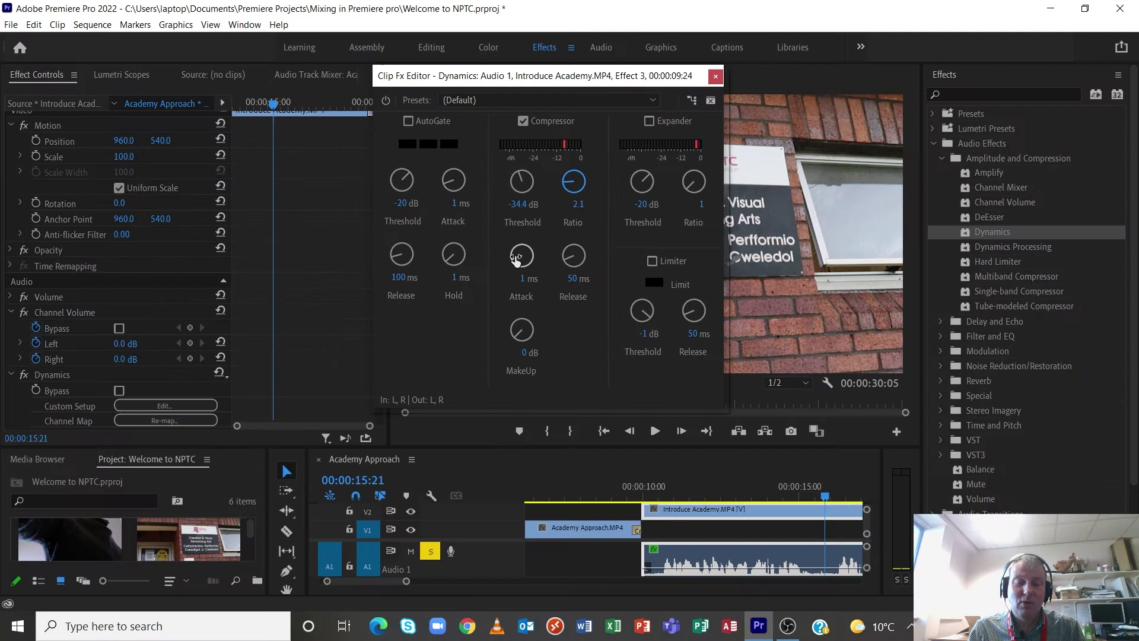
Set the compressor attack to 5.3 ms and play the clip from its start.
left_click(516, 260)
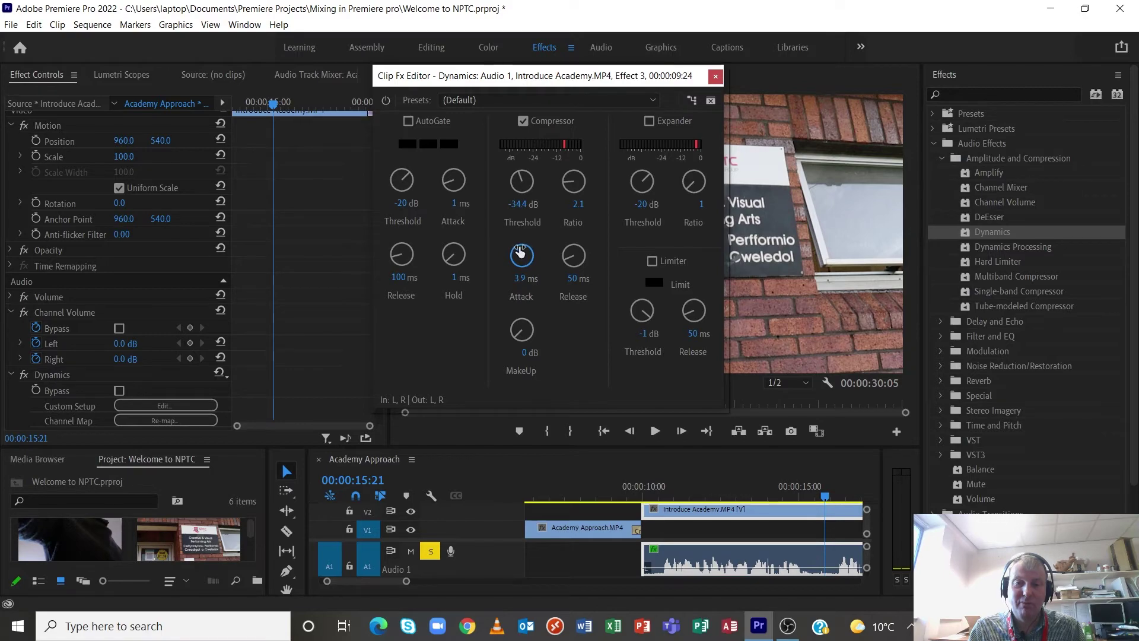
left_click_drag(519, 252, 520, 218)
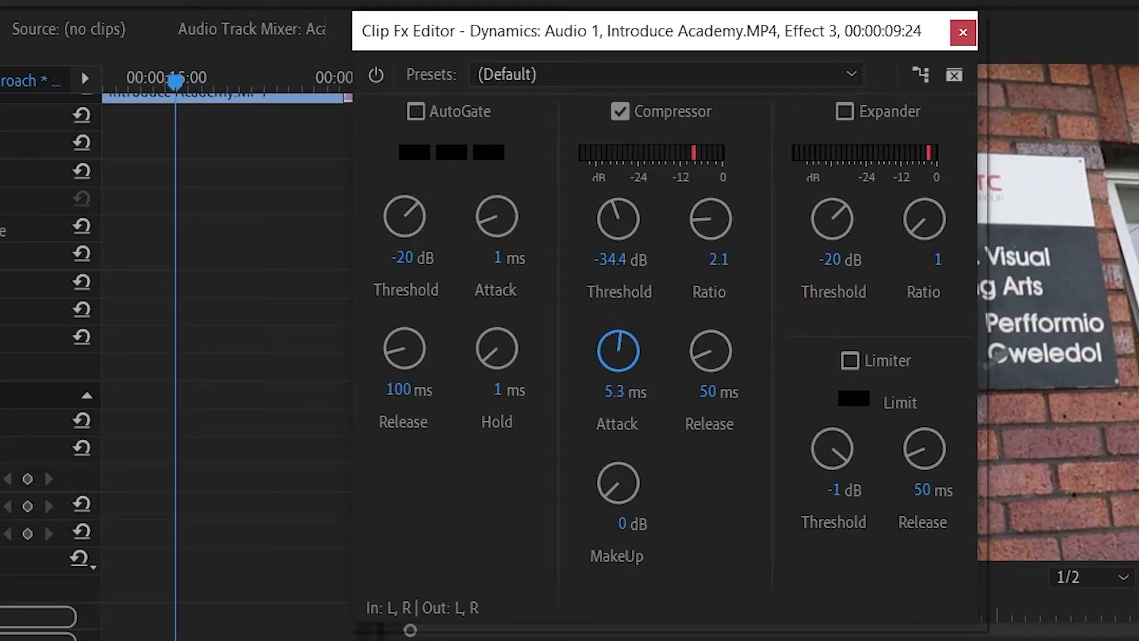
key("Up")
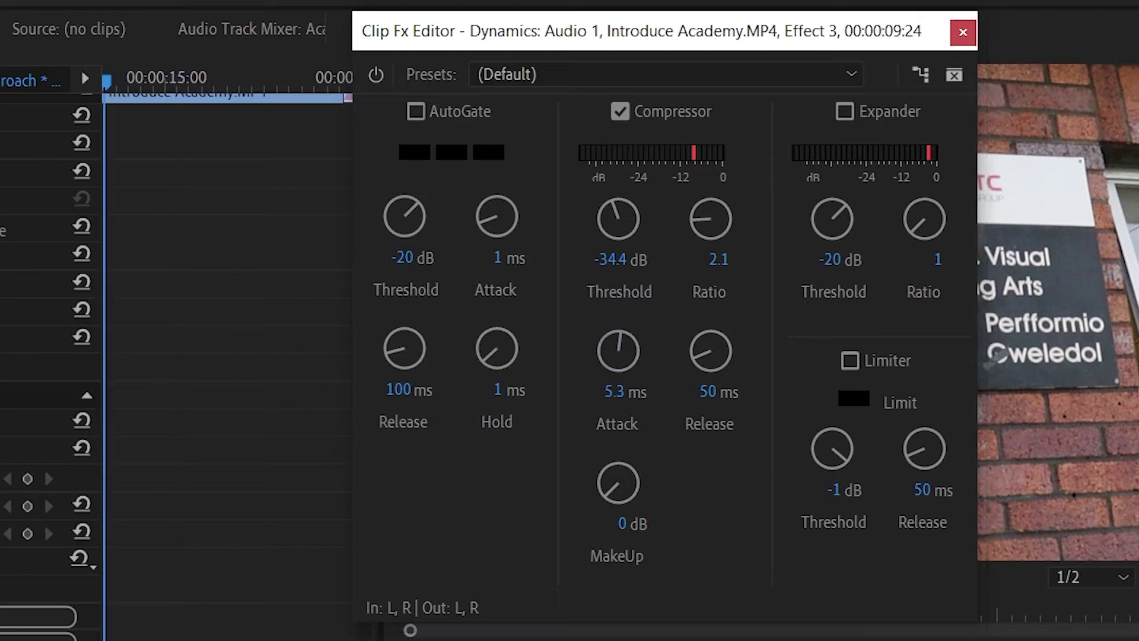
key("space")
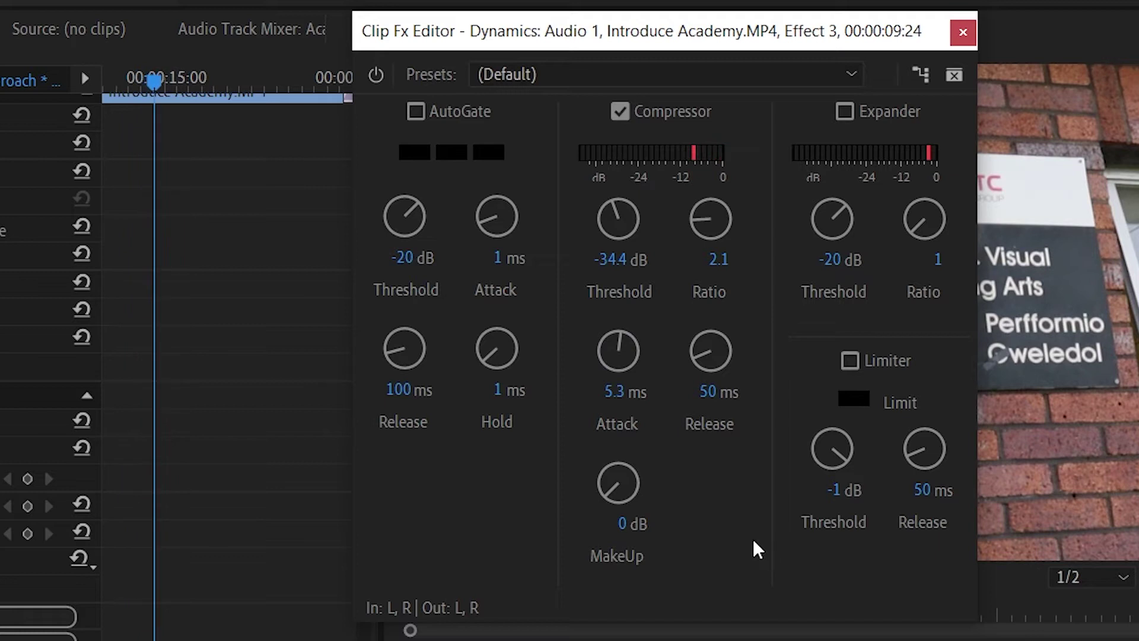
left_click(753, 543)
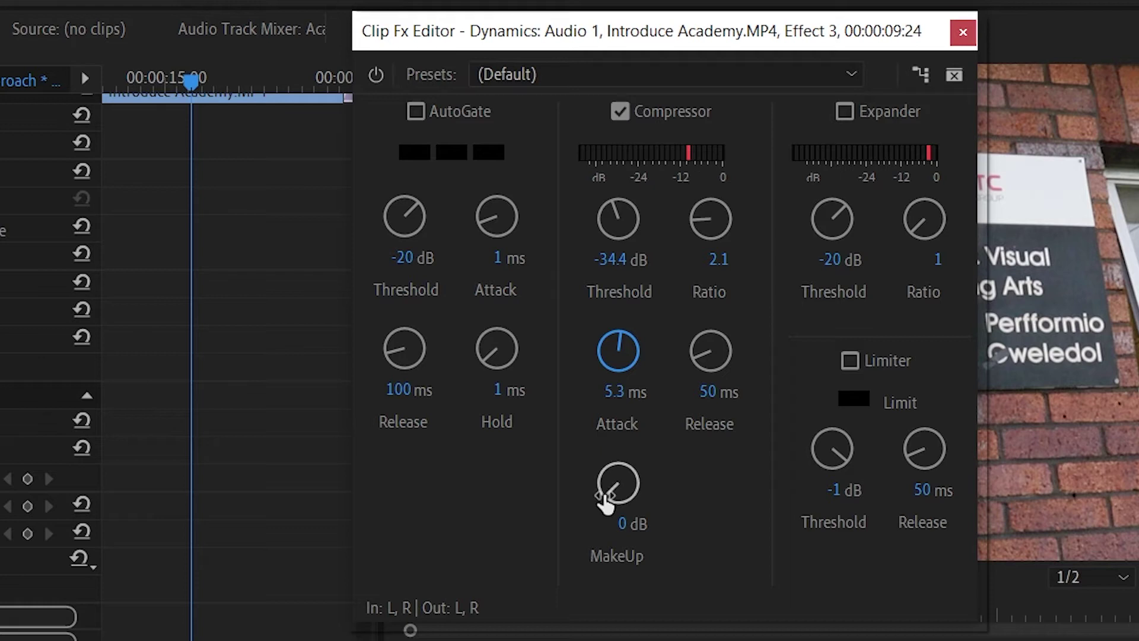
Raise the makeup gain to 10.8 dB and preview the audio from 10 seconds.
left_click_drag(611, 501, 595, 440)
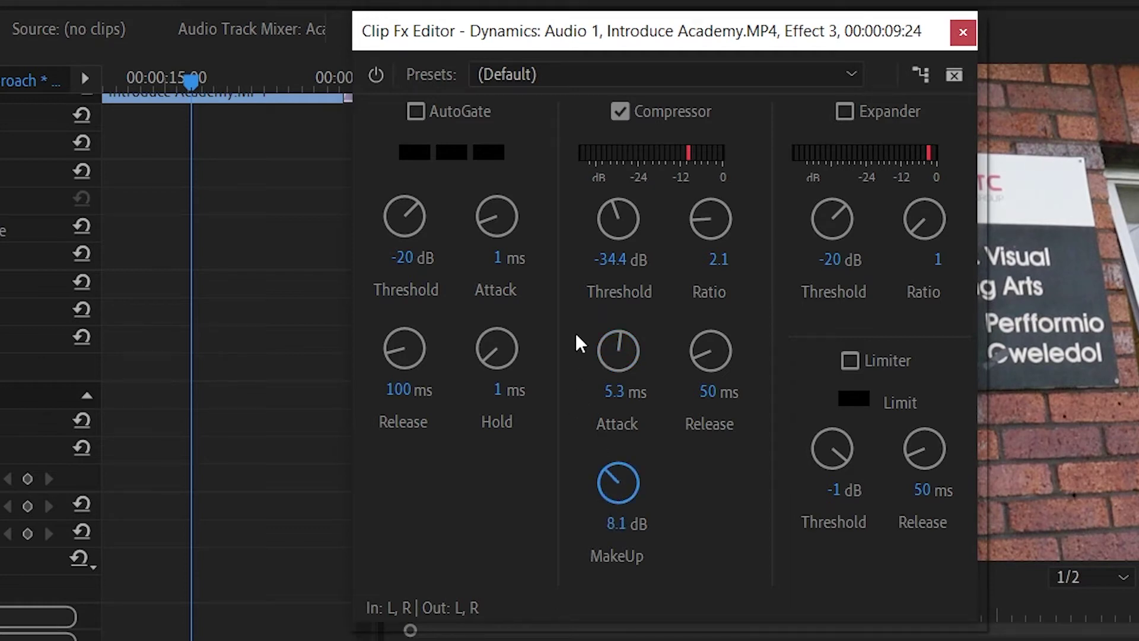
left_click_drag(578, 314, 578, 308)
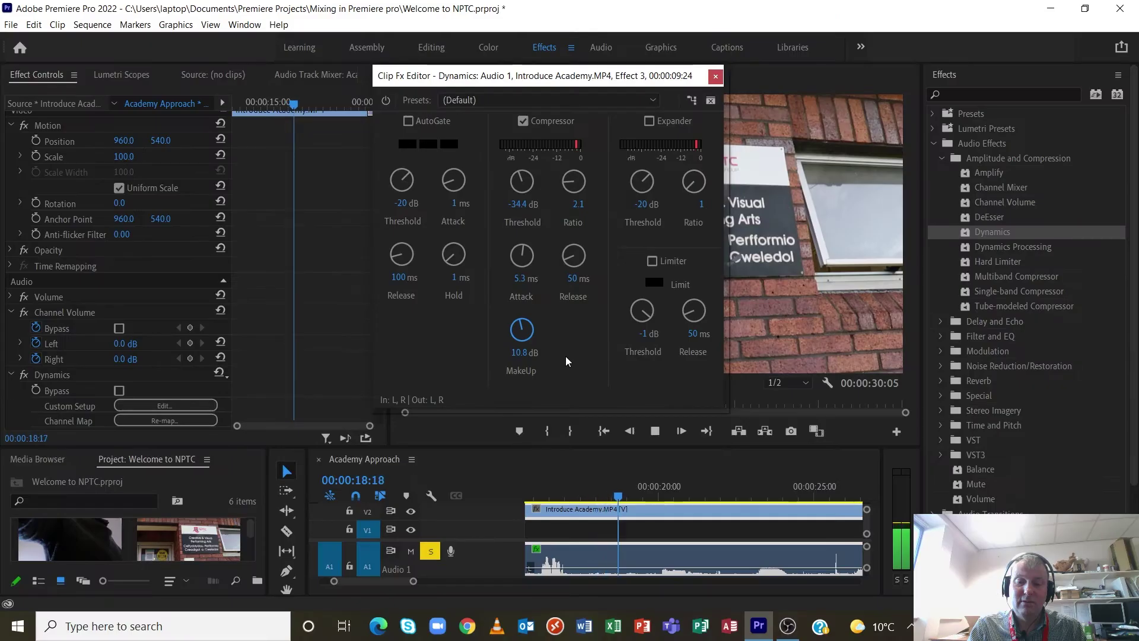
key("space")
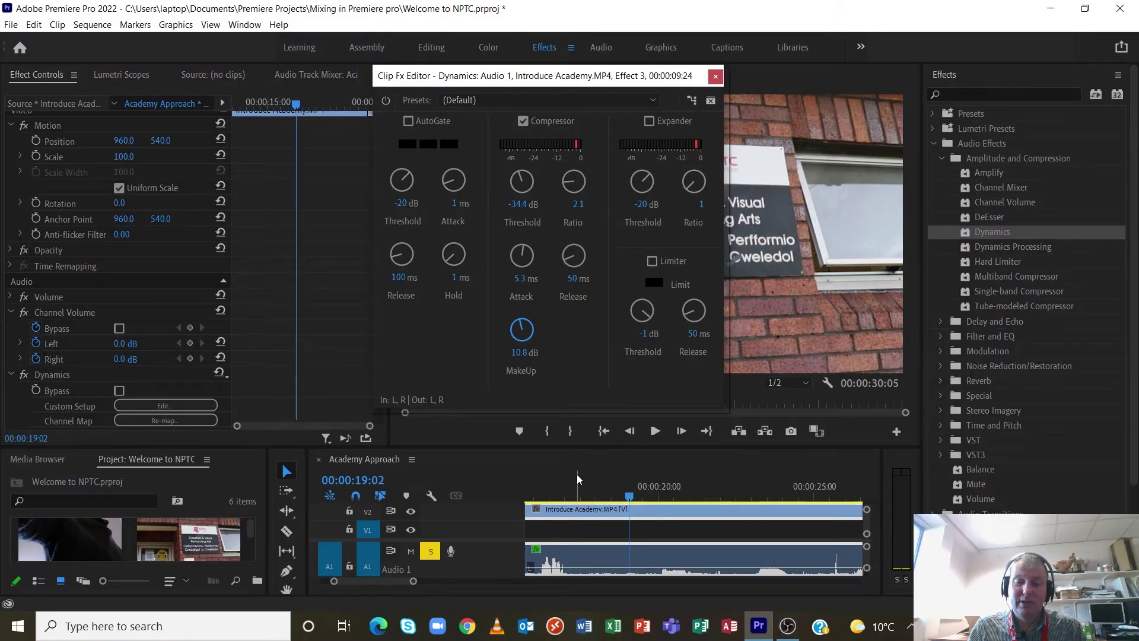
scroll(615, 483, "up", 5)
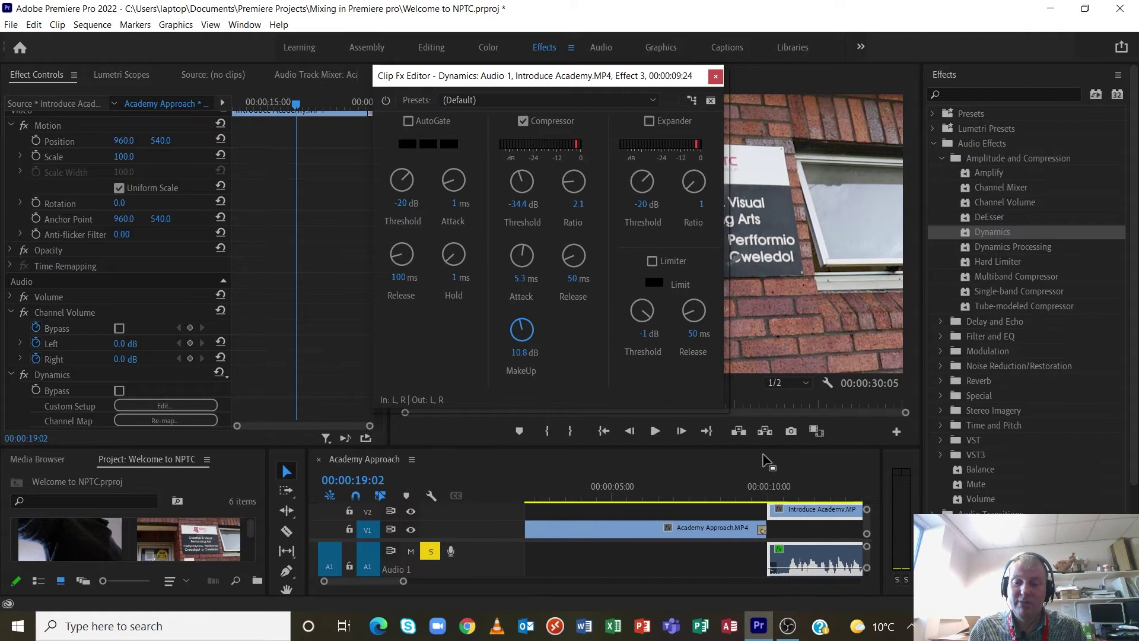
left_click(770, 497)
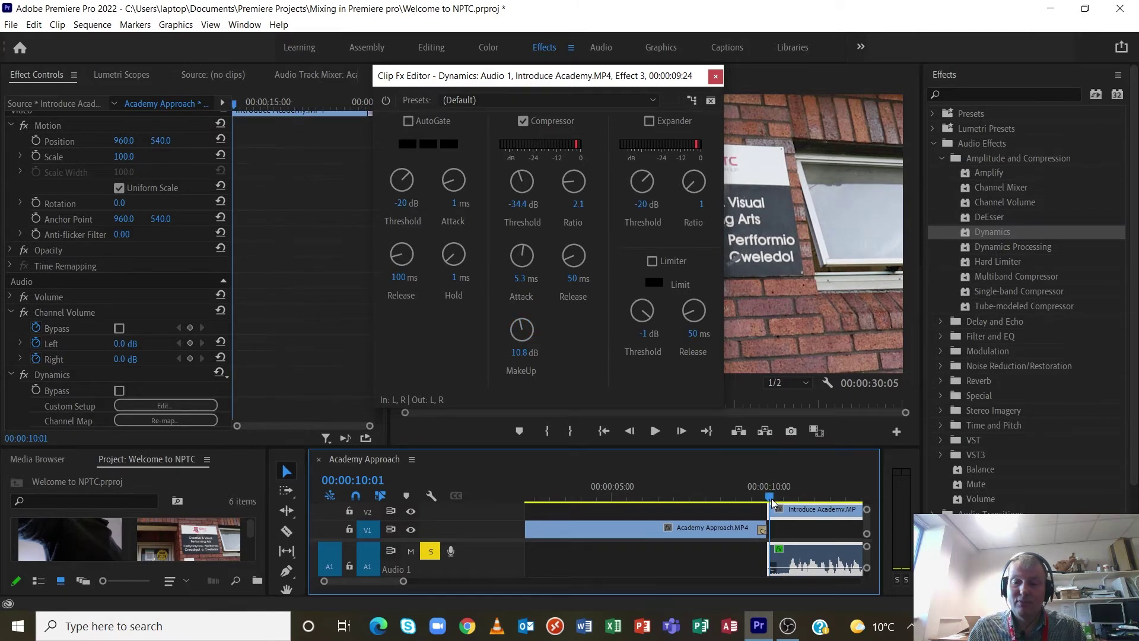
key("space")
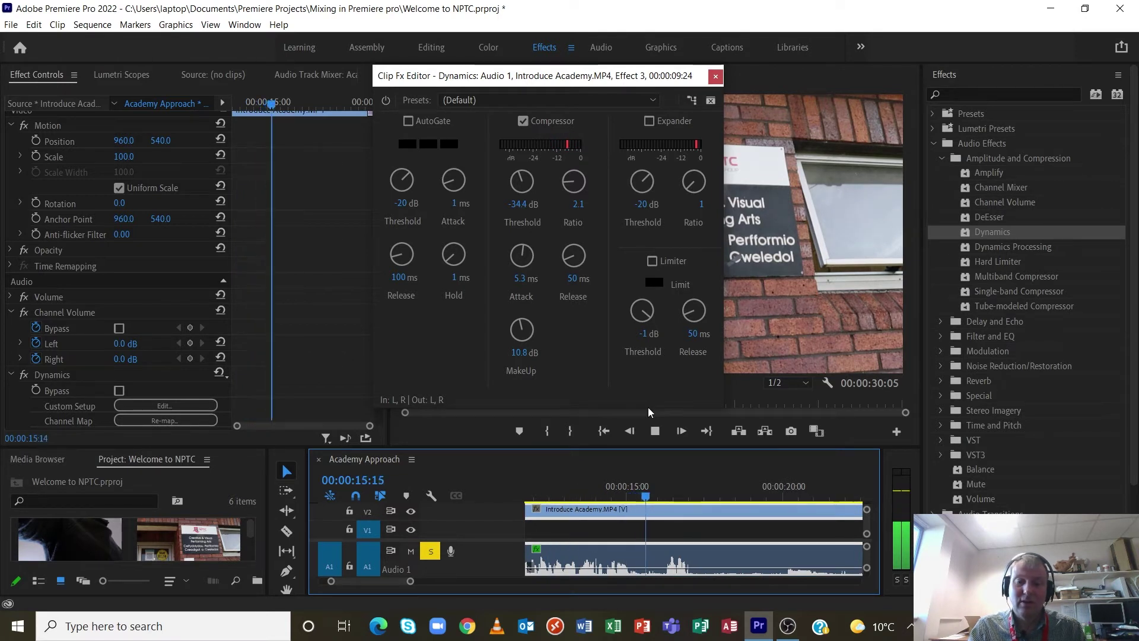
key("space")
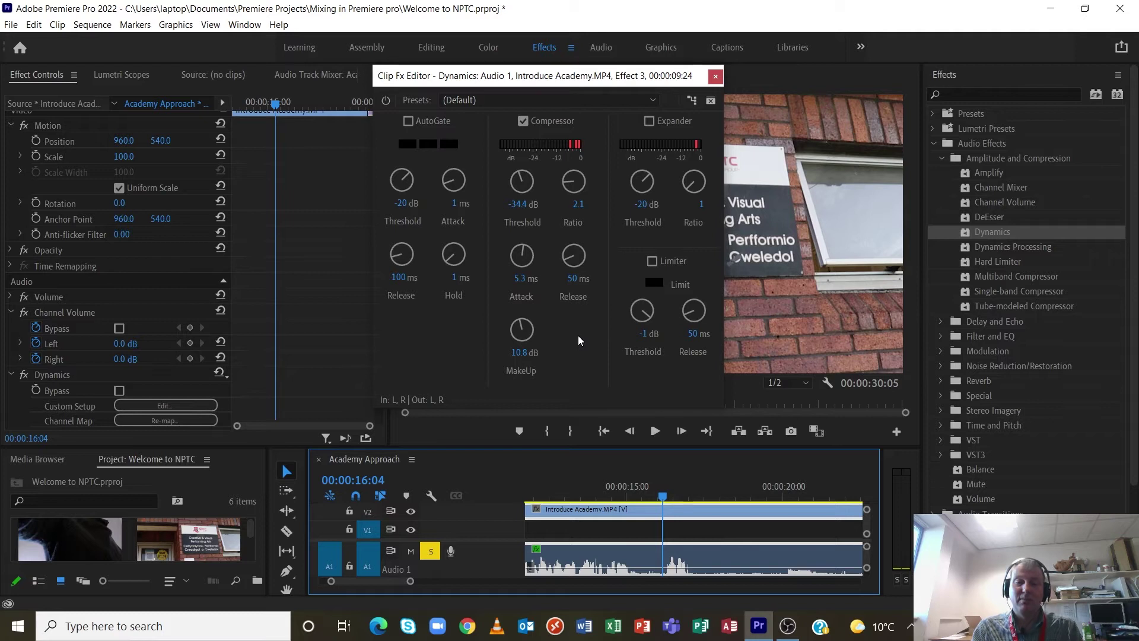
Raise the makeup gain to 16.1 dB and preview again from about 10 seconds.
left_click_drag(520, 331, 520, 333)
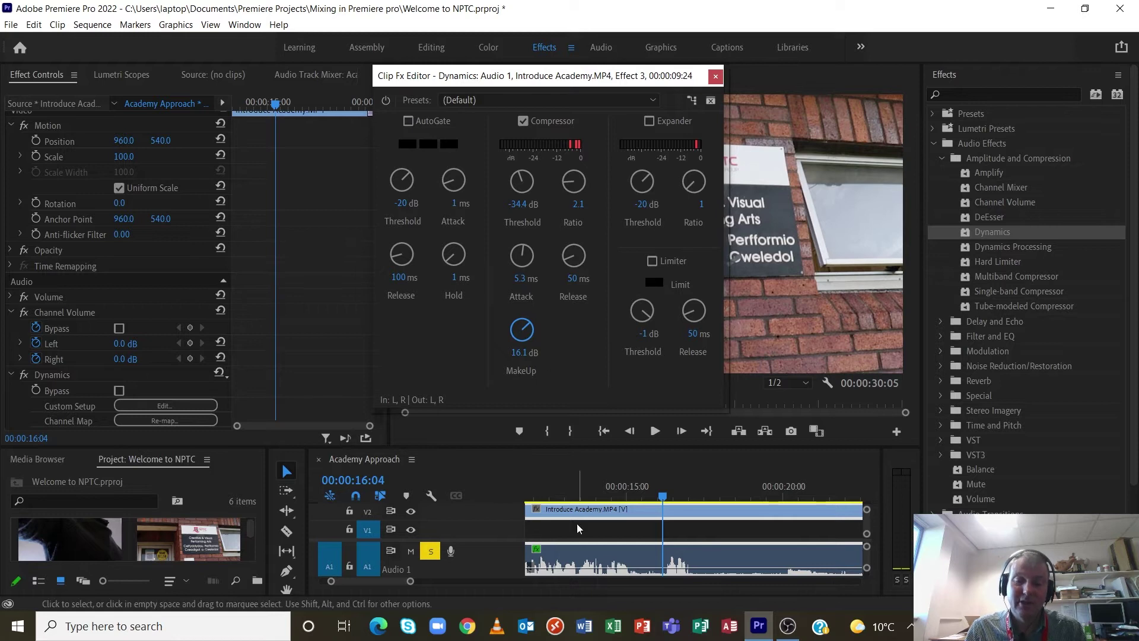
scroll(593, 534, "up", 3)
left_click(593, 497)
key("space")
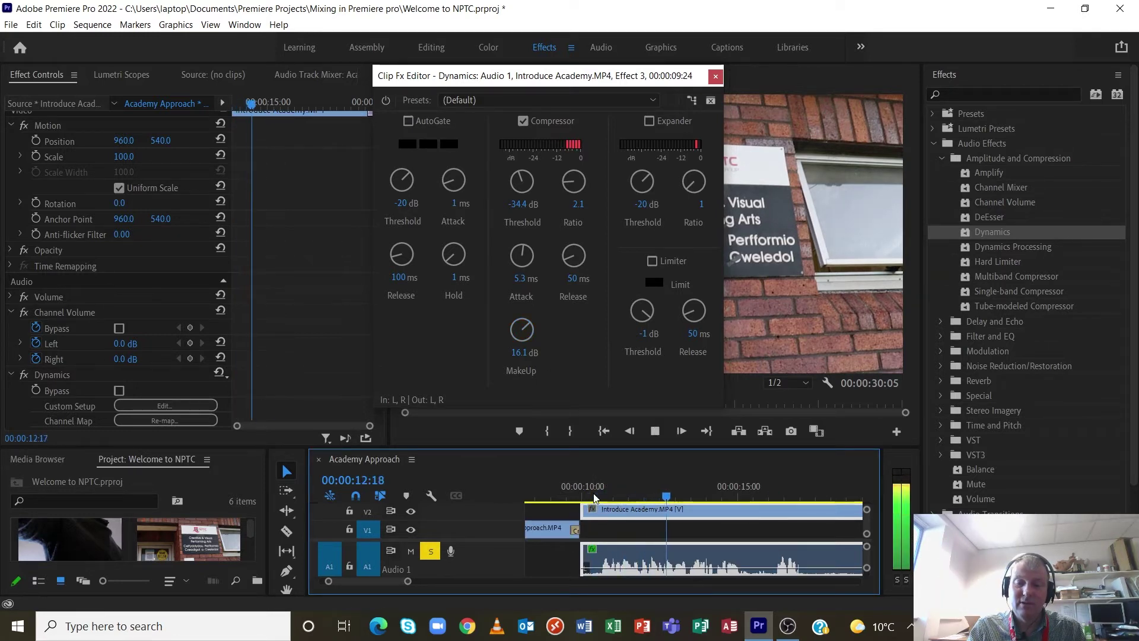
key("space")
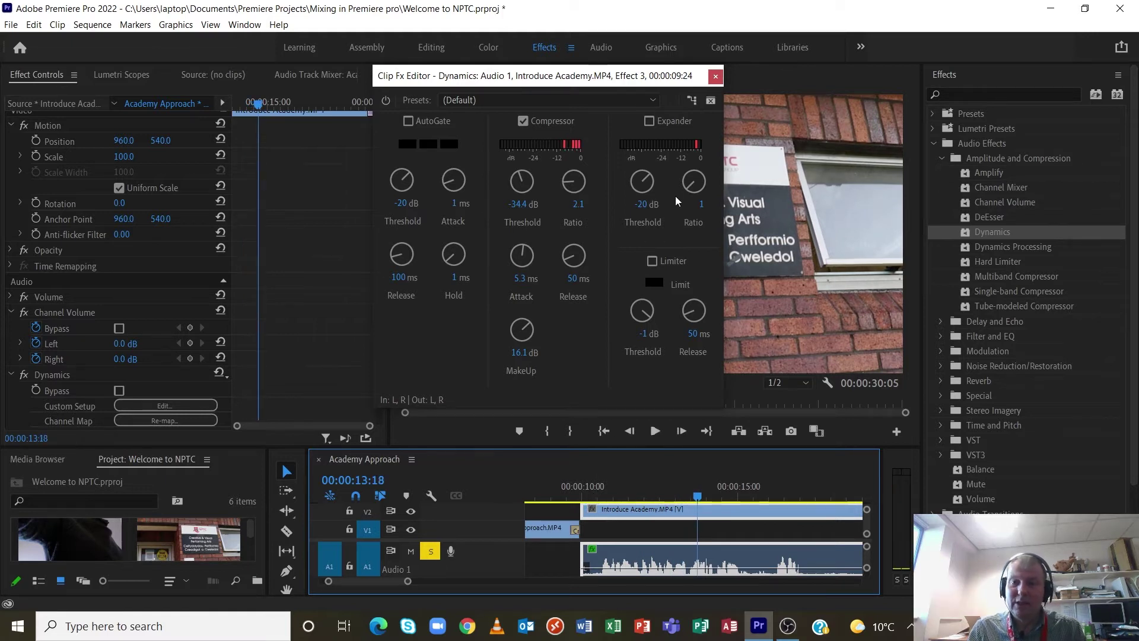
Close the Dynamics window and add a Parametric Equalizer to the Introduce Academy audio.
left_click(715, 76)
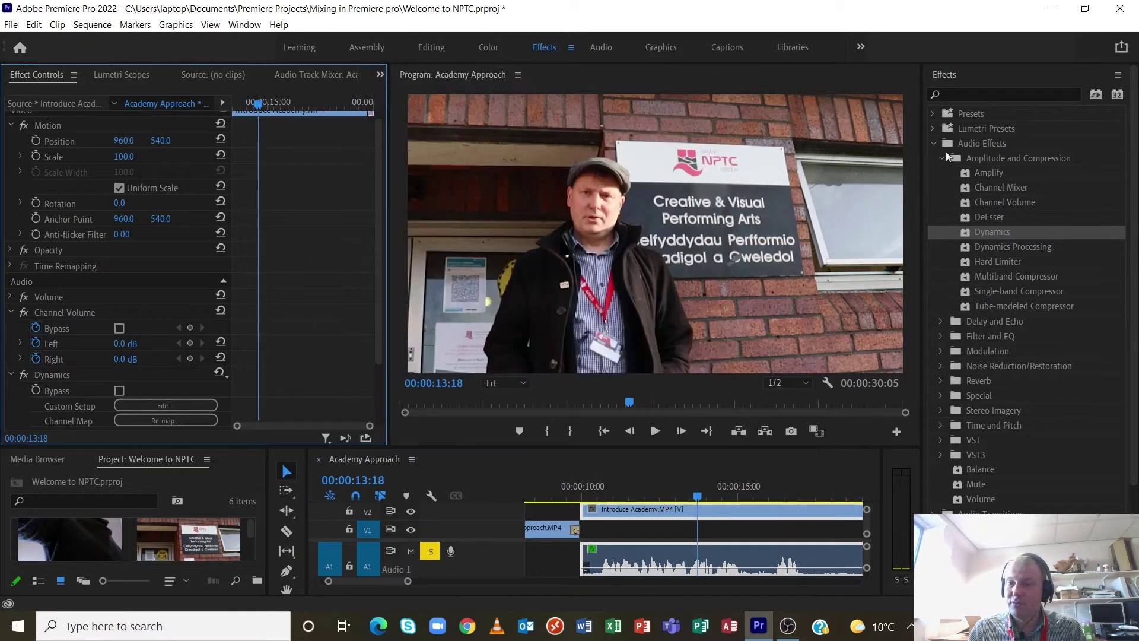
left_click(943, 159)
left_click(941, 188)
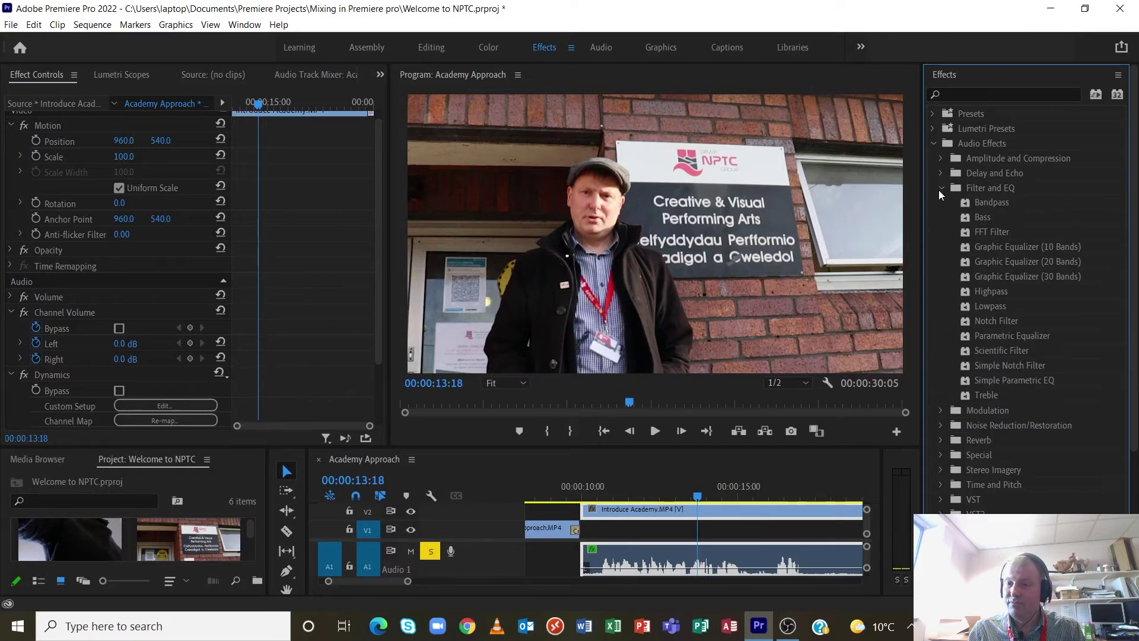
left_click_drag(993, 342, 930, 339)
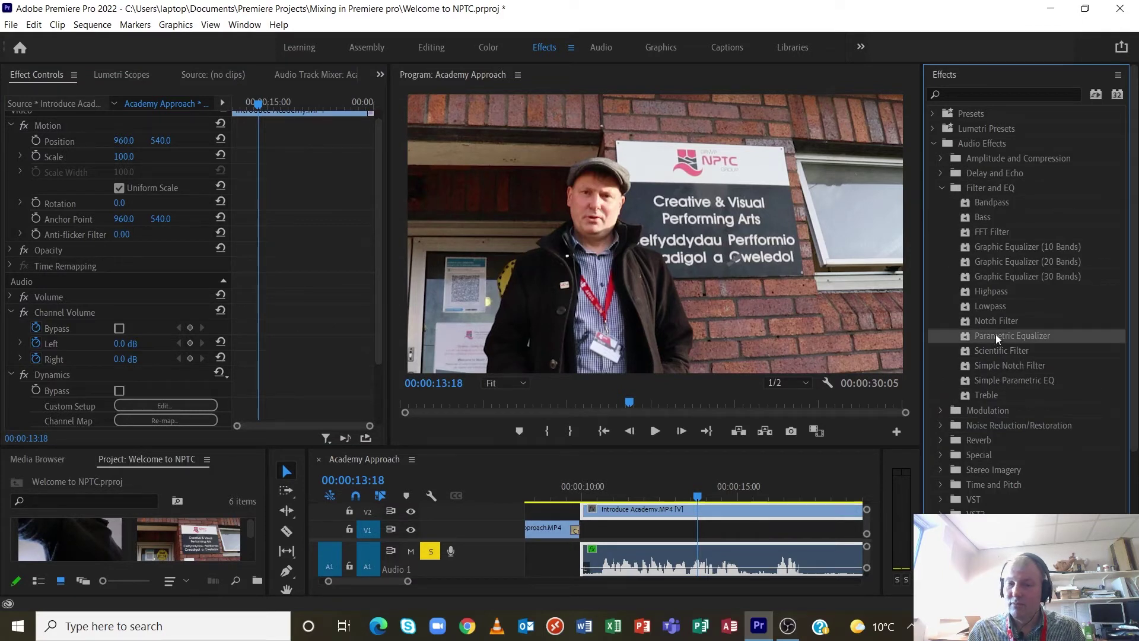
left_click_drag(178, 557, 70, 392)
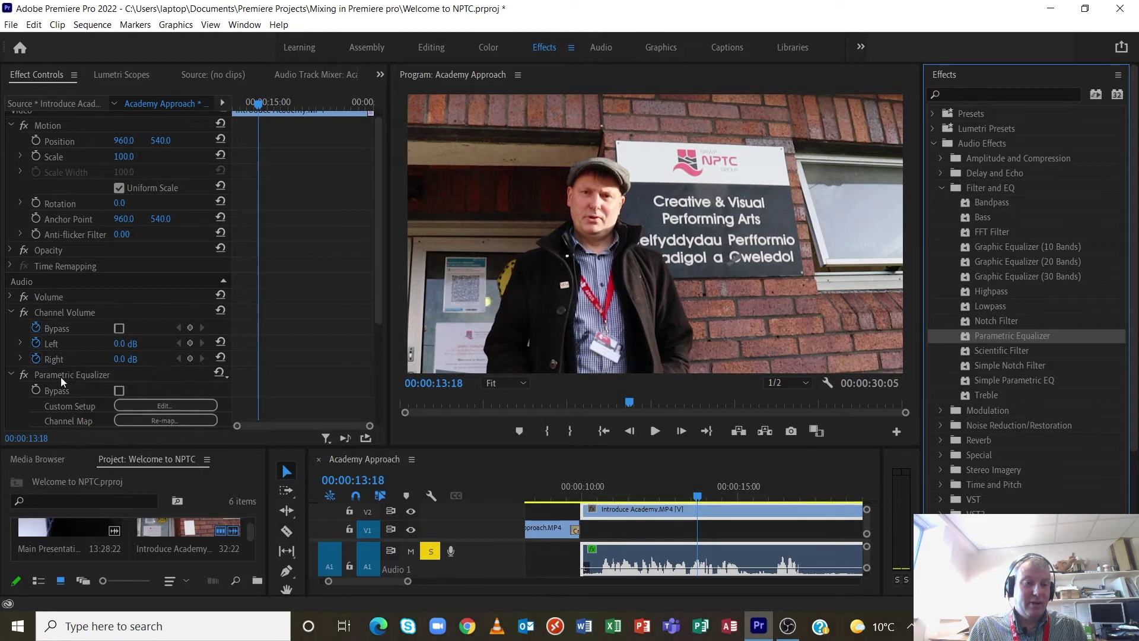
Roll off the low band at 35 Hz by -12 dB while playing back.
scroll(158, 382, "down", 4)
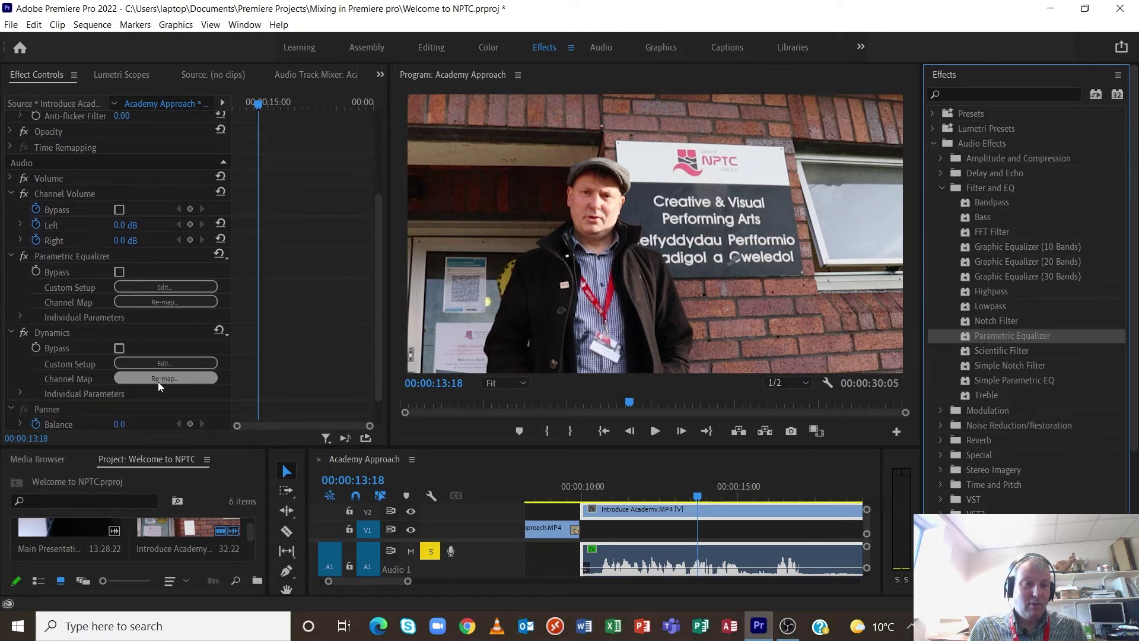
left_click(180, 287)
key("space")
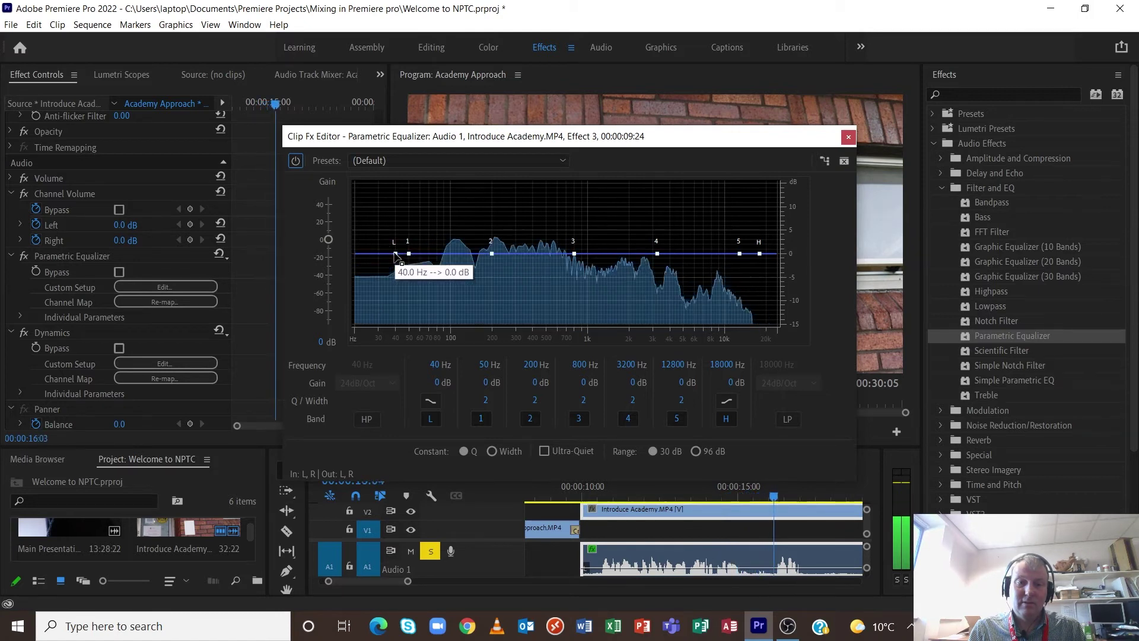
left_click_drag(395, 253, 389, 312)
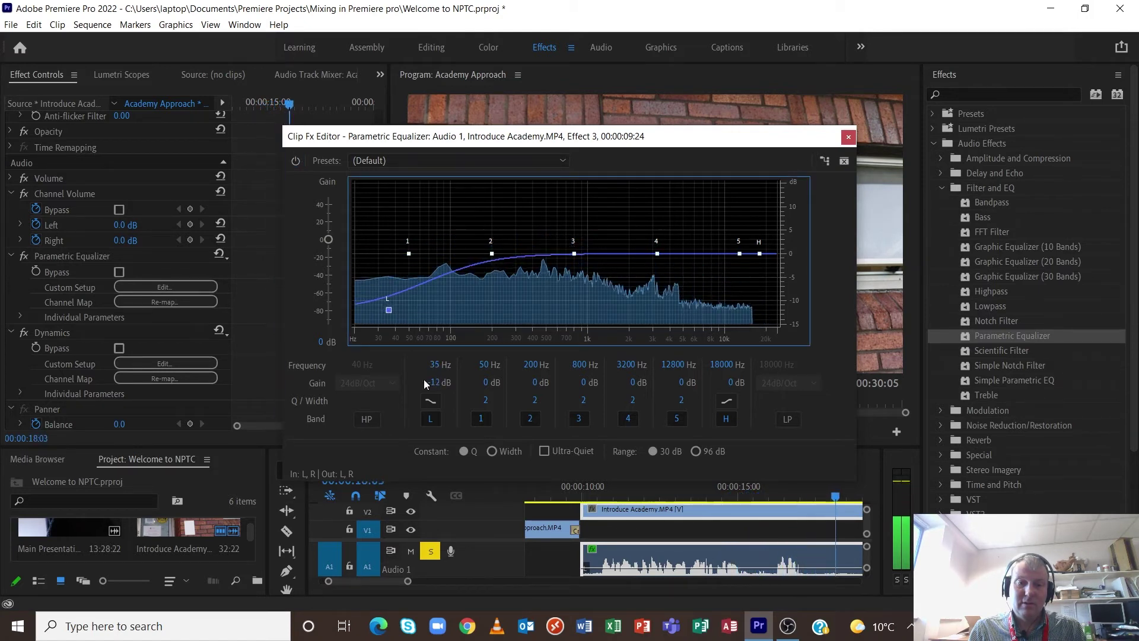
left_click(431, 400)
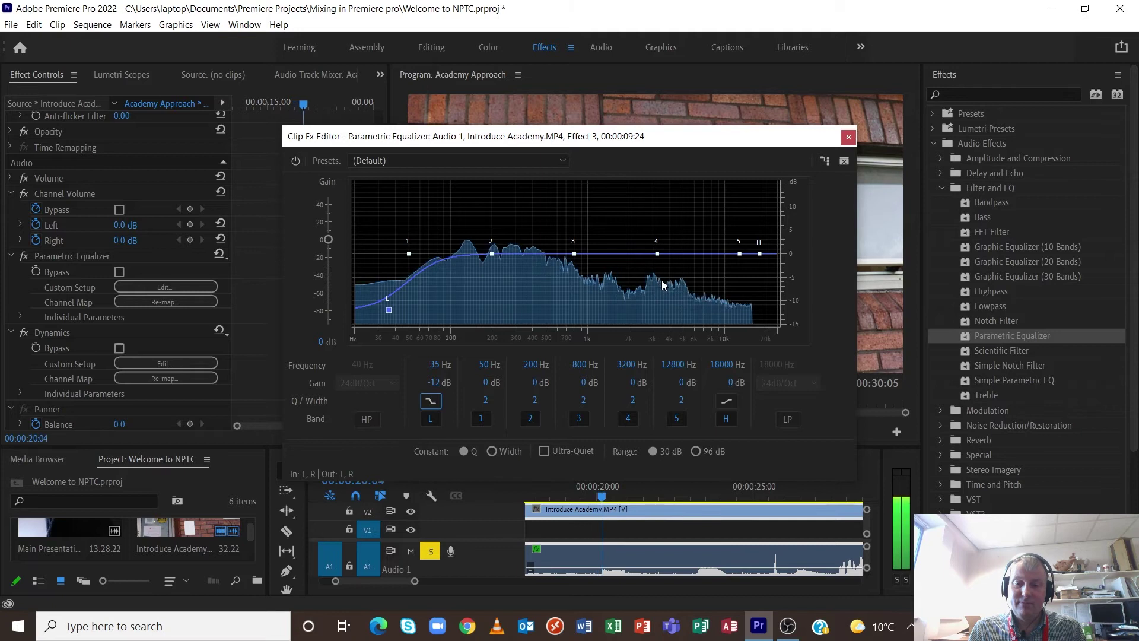
key("Up")
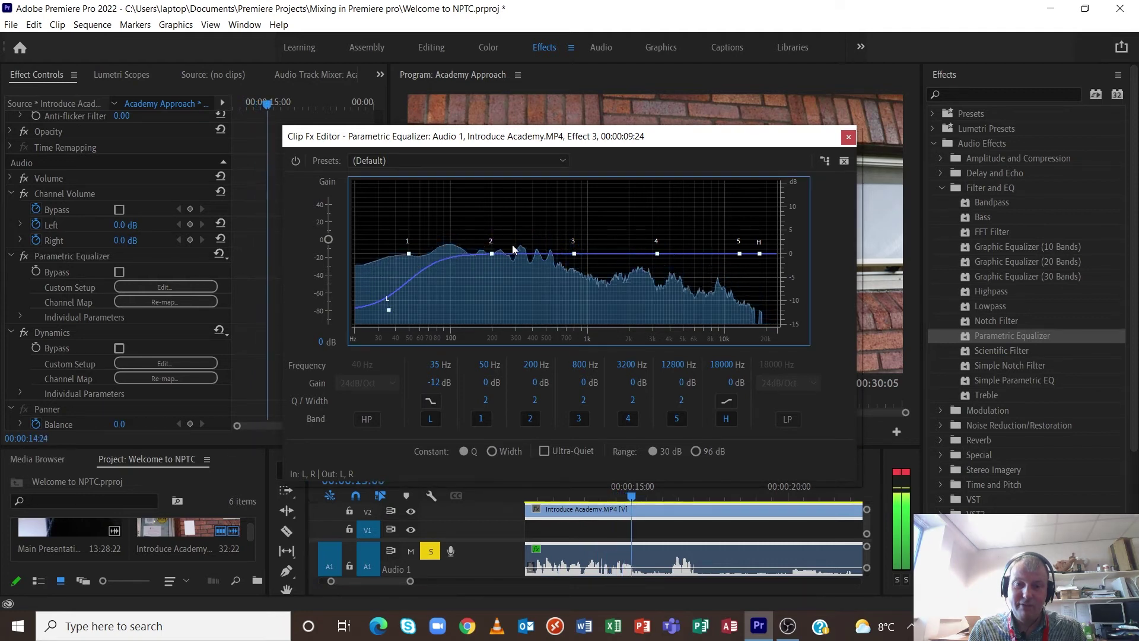
Boost band 2 around 328 Hz and band 4 near 2861 Hz, and lower the high shelf.
left_click_drag(503, 256, 529, 239)
left_click_drag(656, 253, 652, 234)
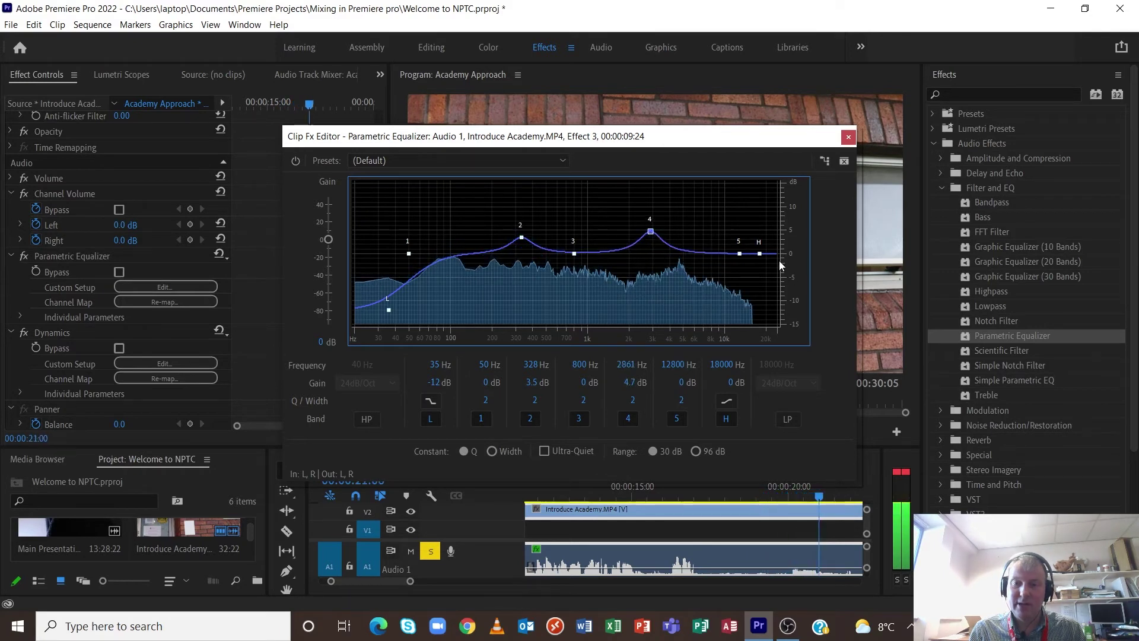
left_click_drag(759, 254, 757, 286)
key("space")
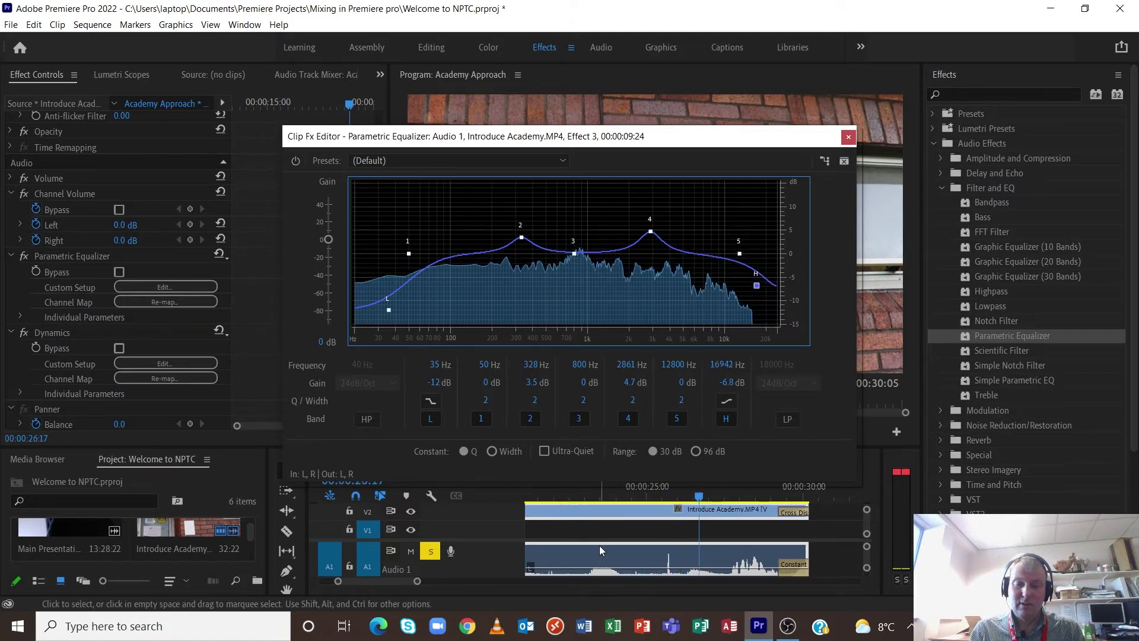
Replay from 00:00:10:00 and raise the 2861 Hz band boost to 8.5 dB.
scroll(634, 514, "up", 5)
scroll(633, 515, "up", 2)
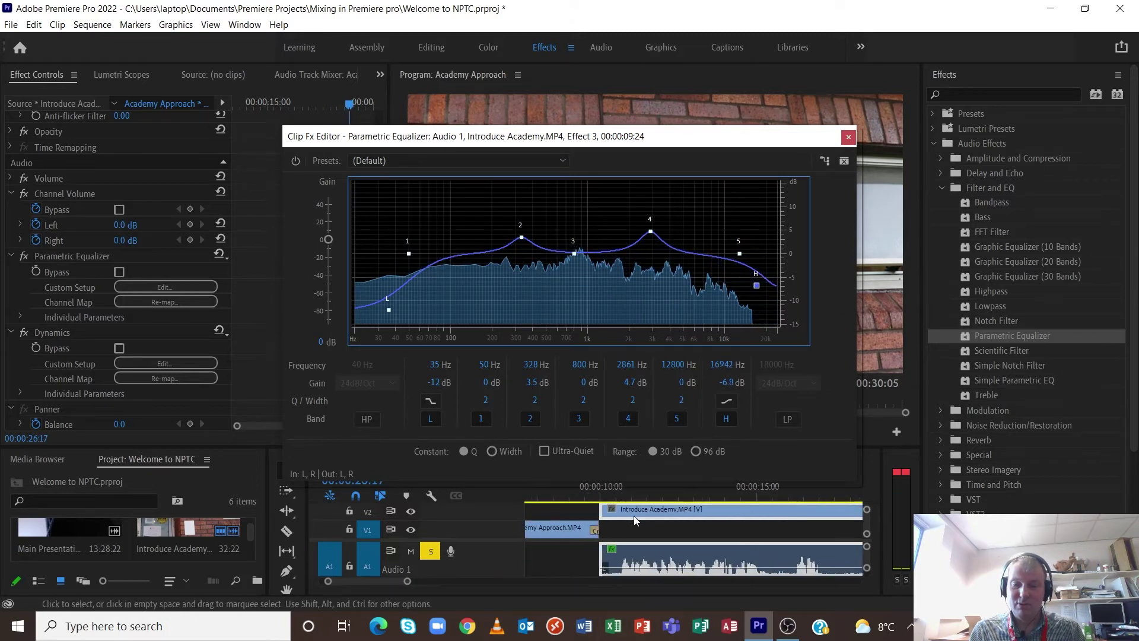
left_click(600, 497)
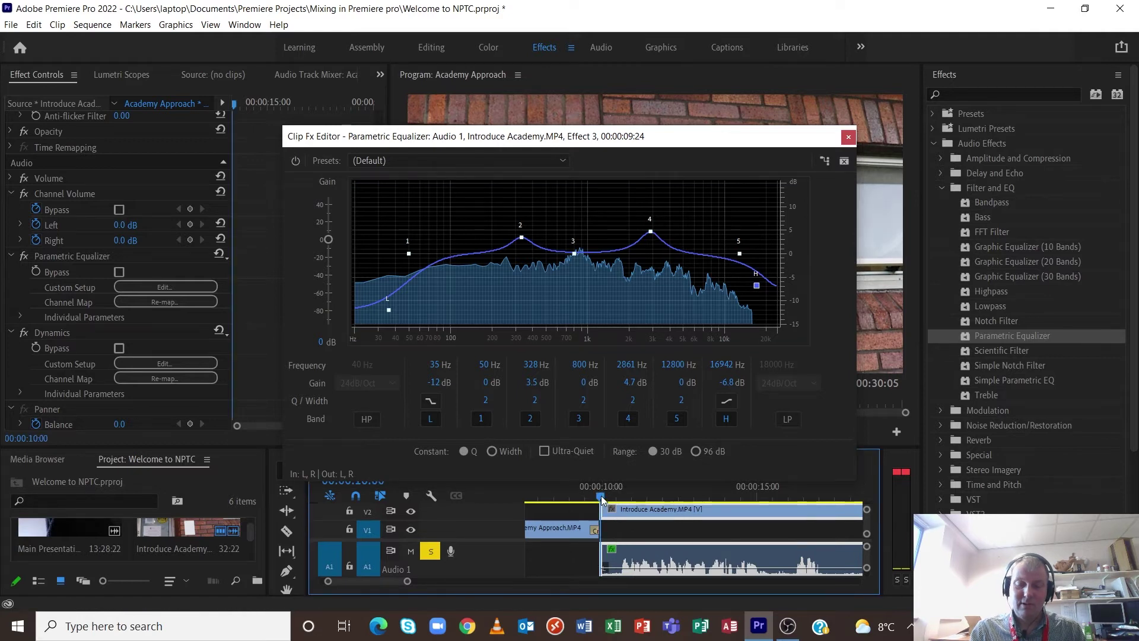
key("space")
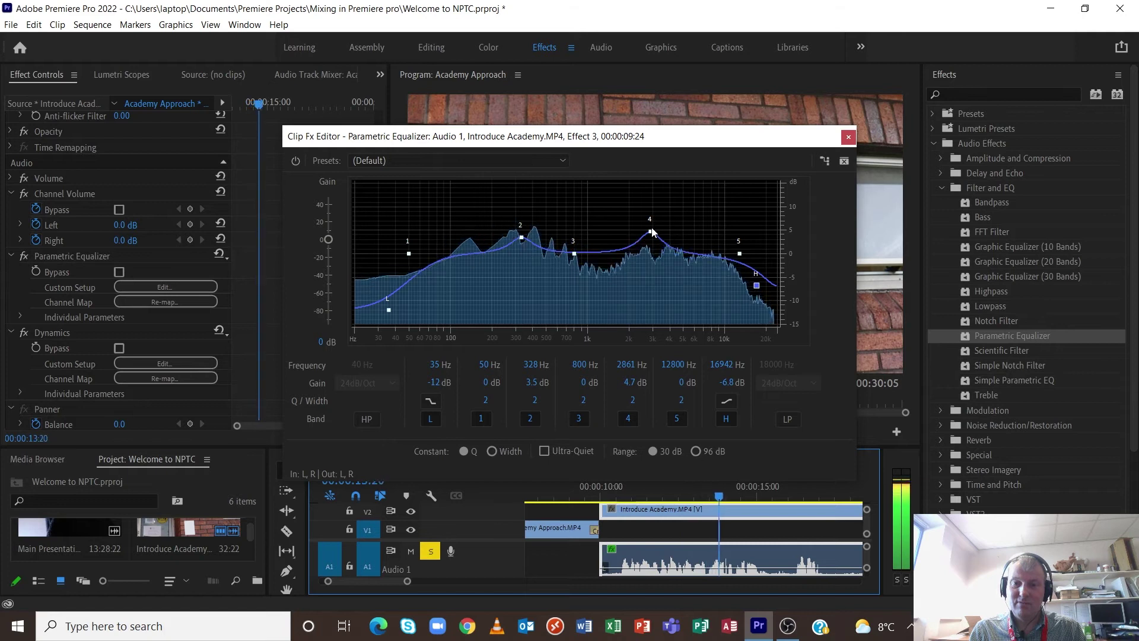
left_click_drag(652, 232, 650, 214)
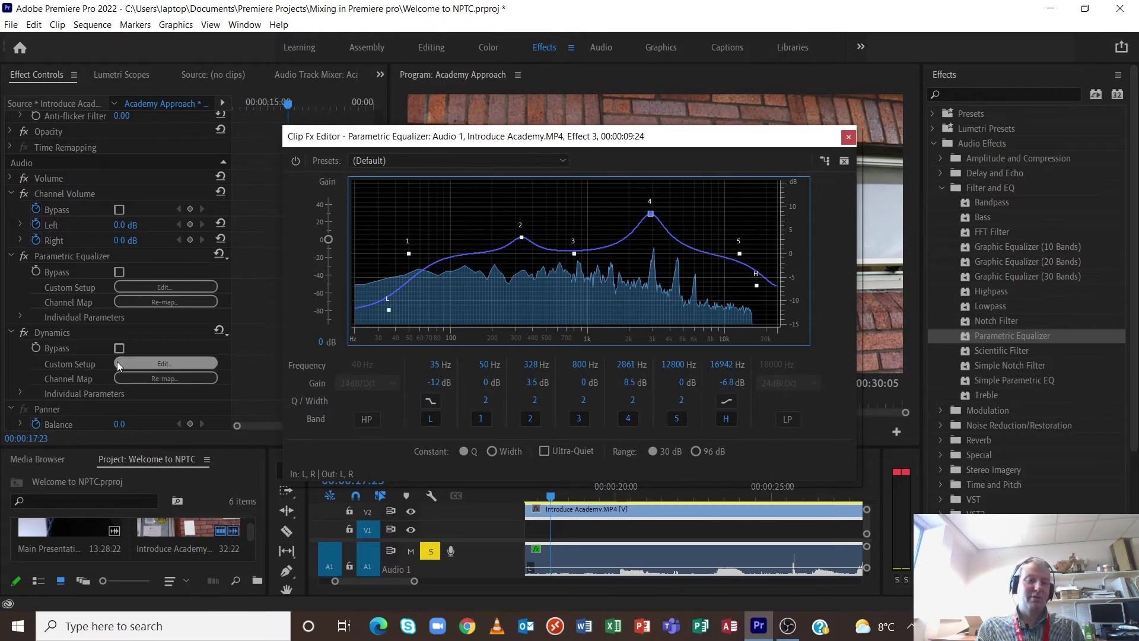
Reopen the Dynamics editor and play the timeline to hear the compressor.
left_click(164, 363)
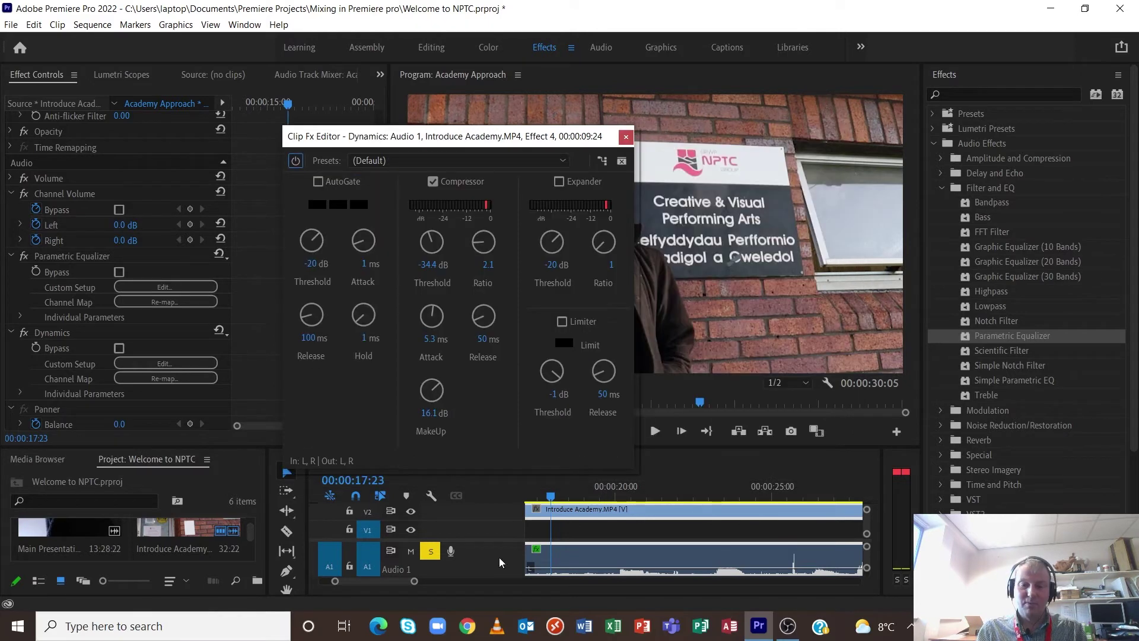
left_click(542, 493)
key("space")
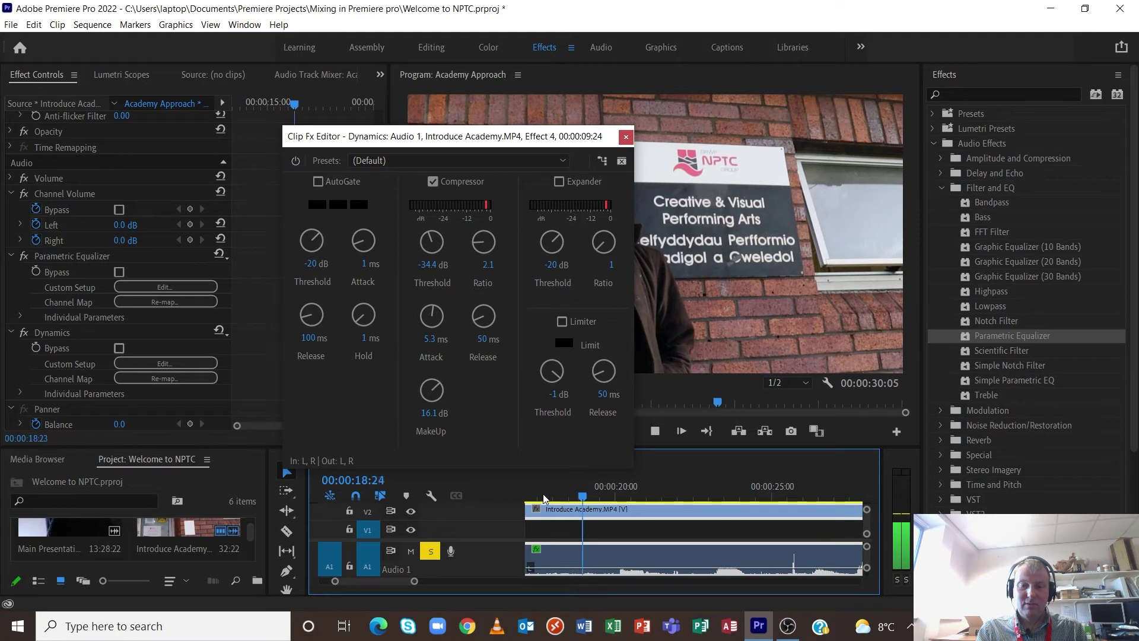
key("space")
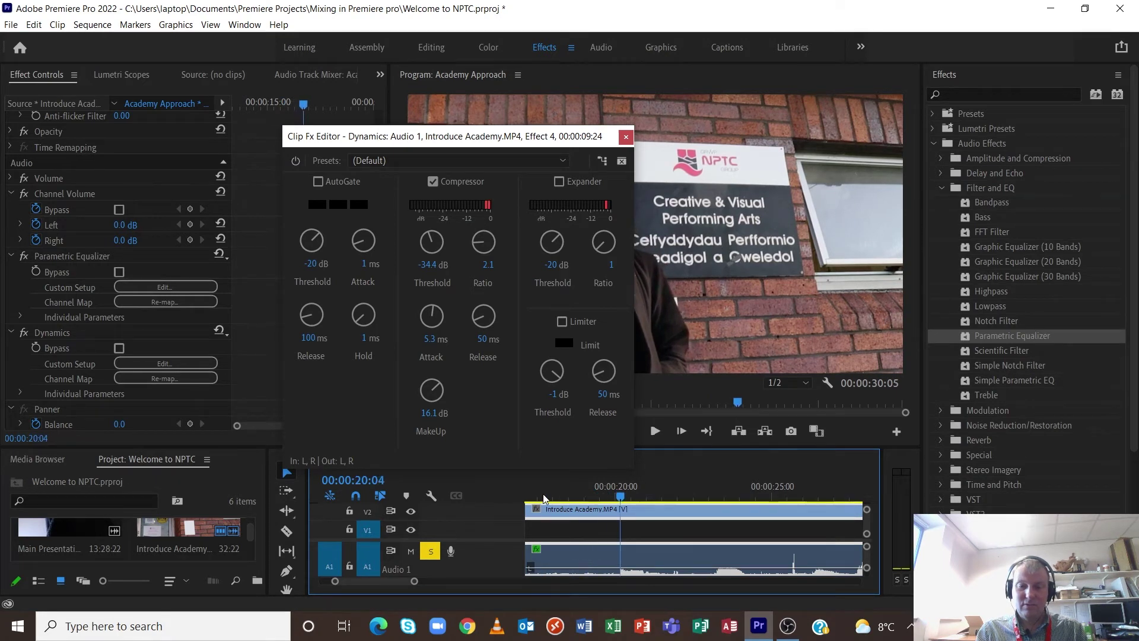
Nudge the Introduce Academy clips slightly later, replay the dialogue, and close the Dynamics editor.
left_click_drag(575, 549, 579, 546)
scroll(582, 547, "left", 3)
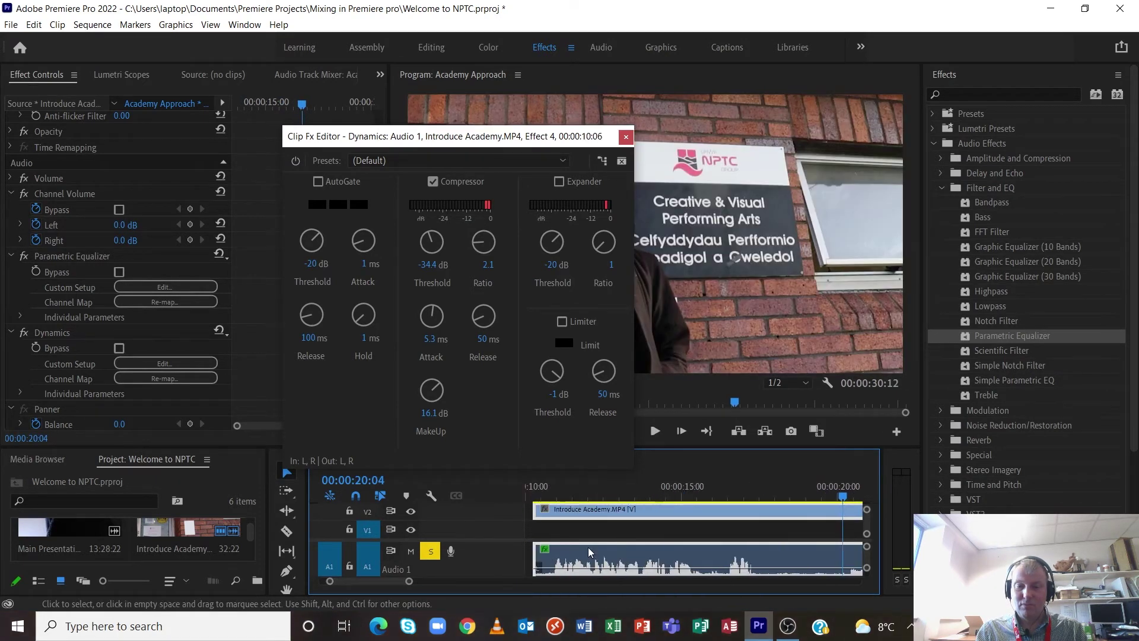
left_click(543, 495)
key("space")
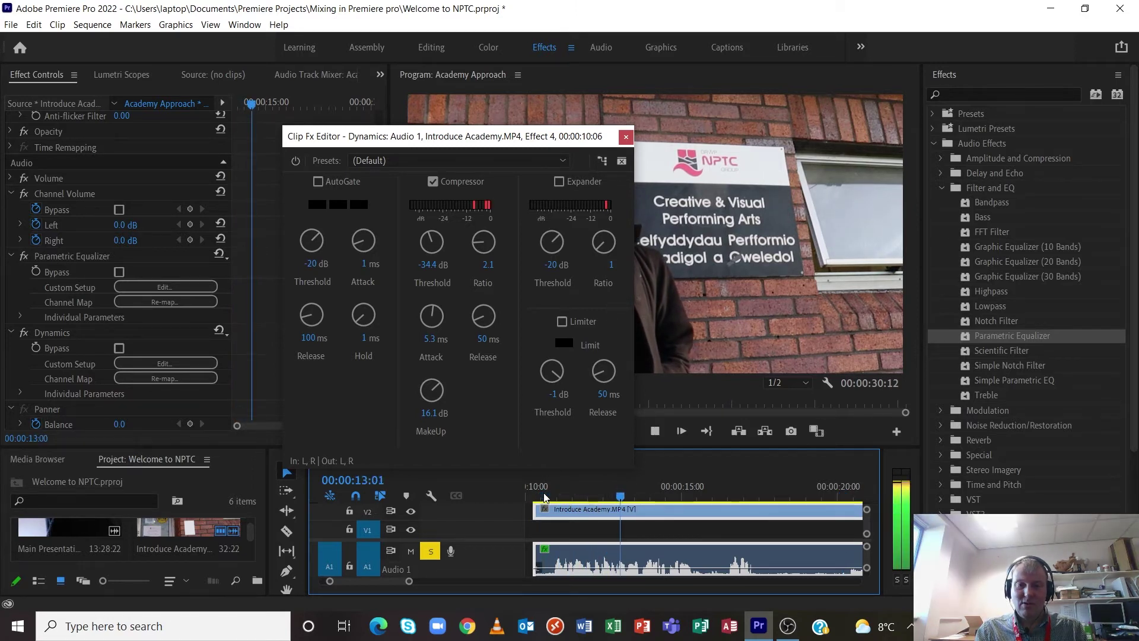
key("space")
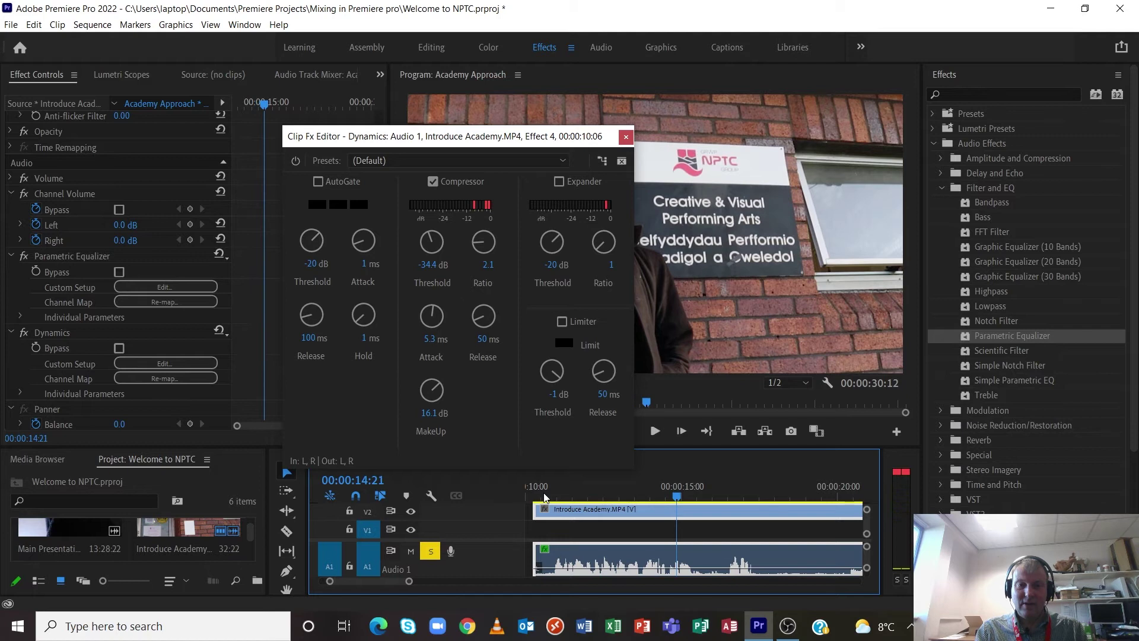
left_click(627, 138)
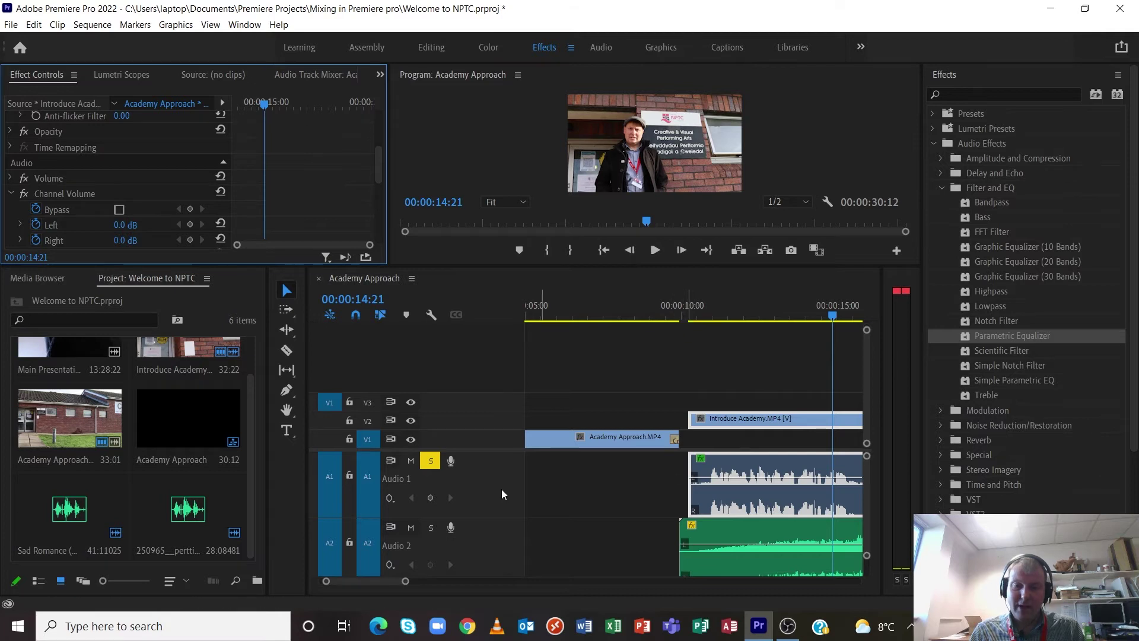
Move the solo from A1 to A2 and play the music from about 10:00.
left_click(431, 460)
left_click(431, 527)
left_click(689, 316)
key("space")
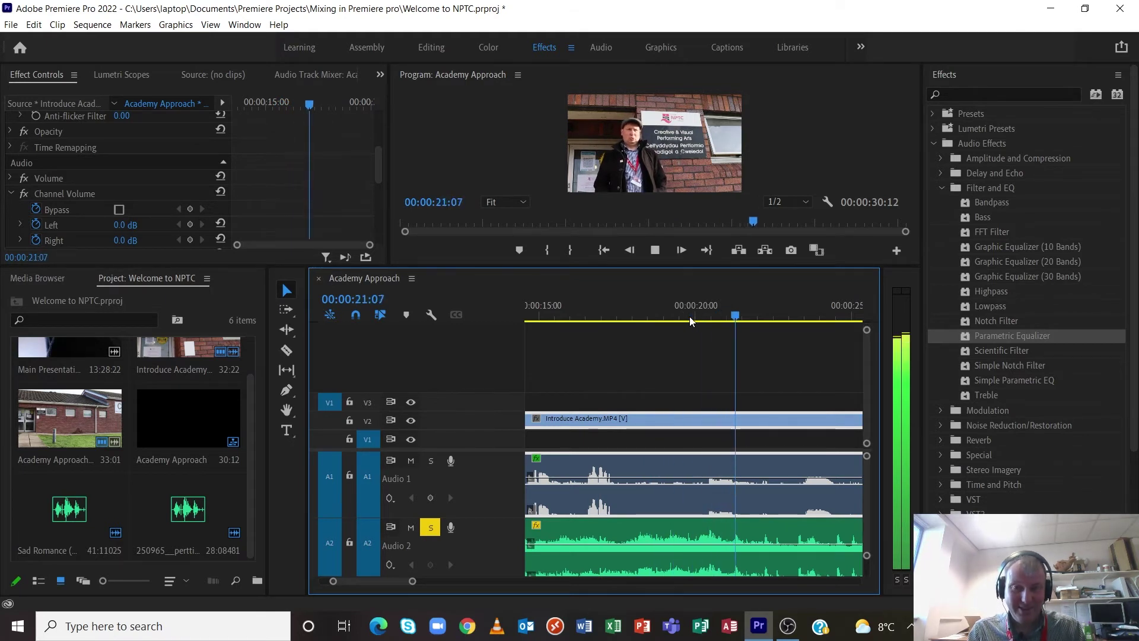
key("space")
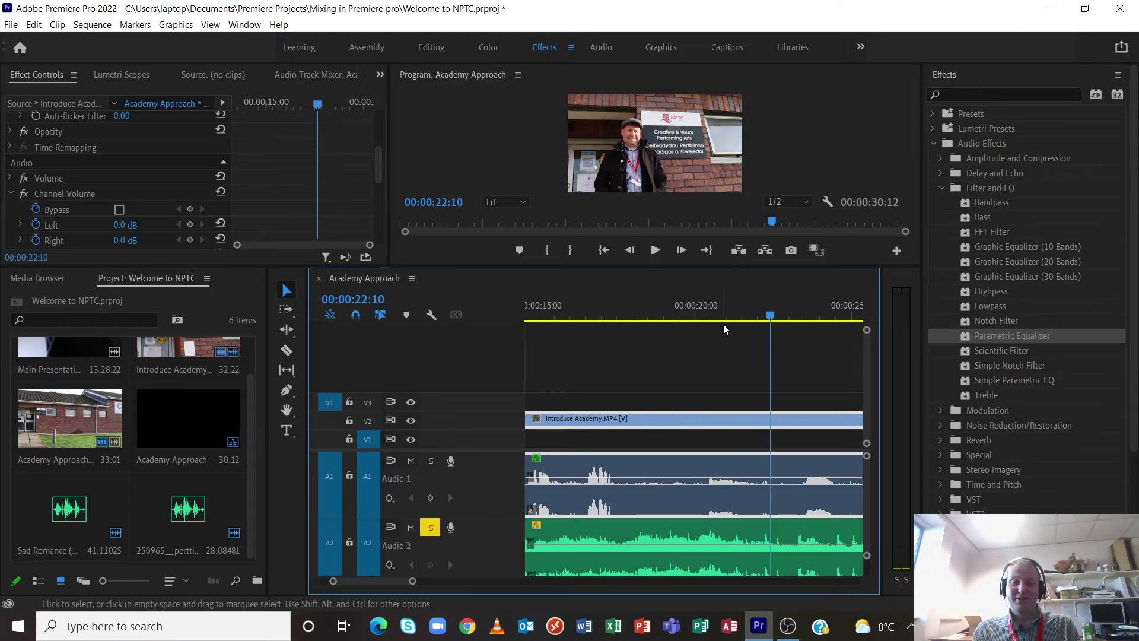
scroll(667, 371, "up", 3)
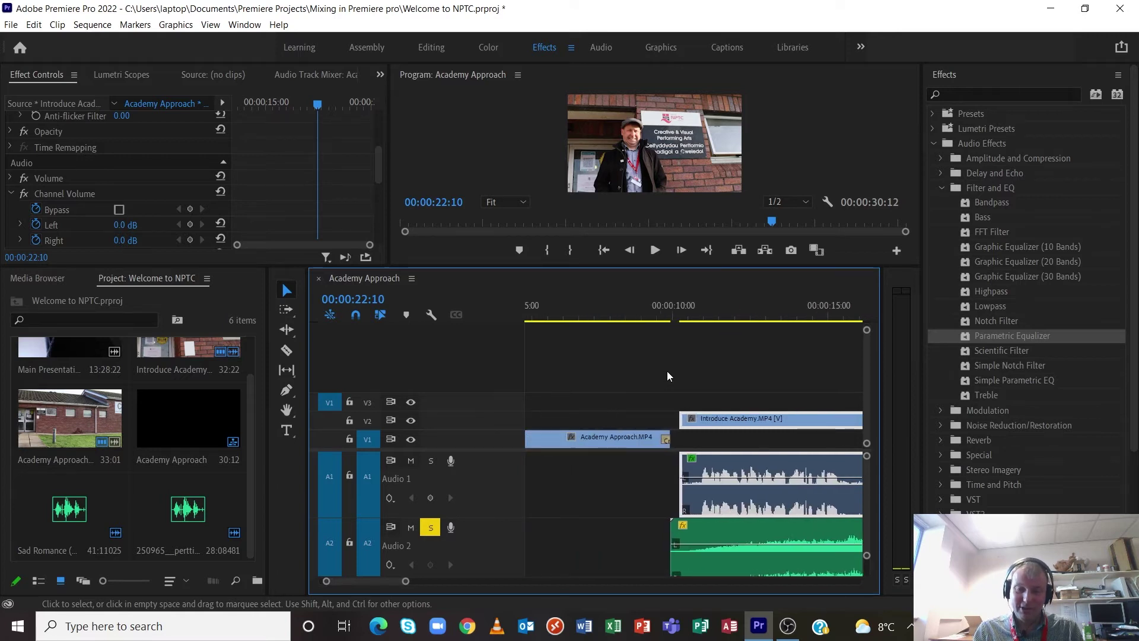
scroll(667, 371, "up", 5)
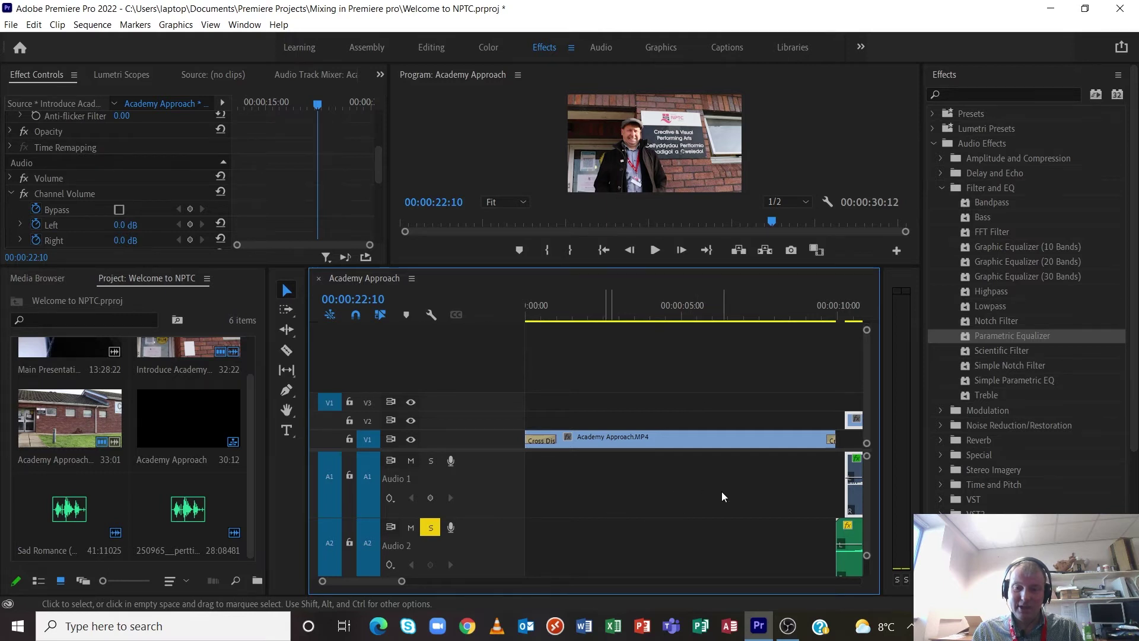
Play the Audio 3 Sad Romance music from the sequence start, then zoom the timeline out.
scroll(868, 516, "down", 4)
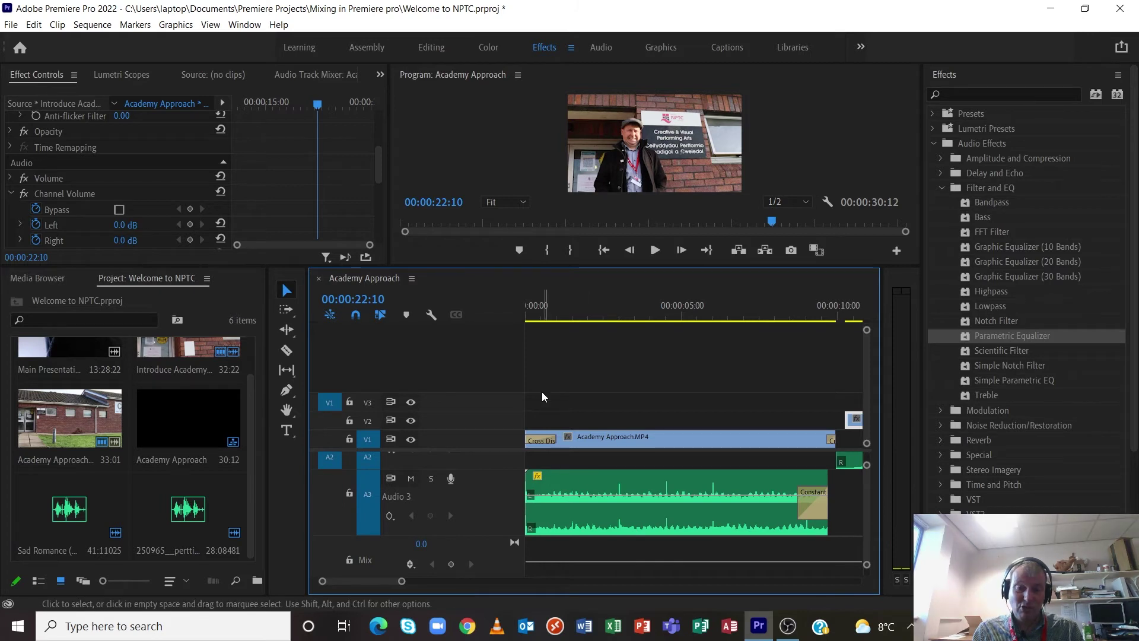
left_click(555, 325)
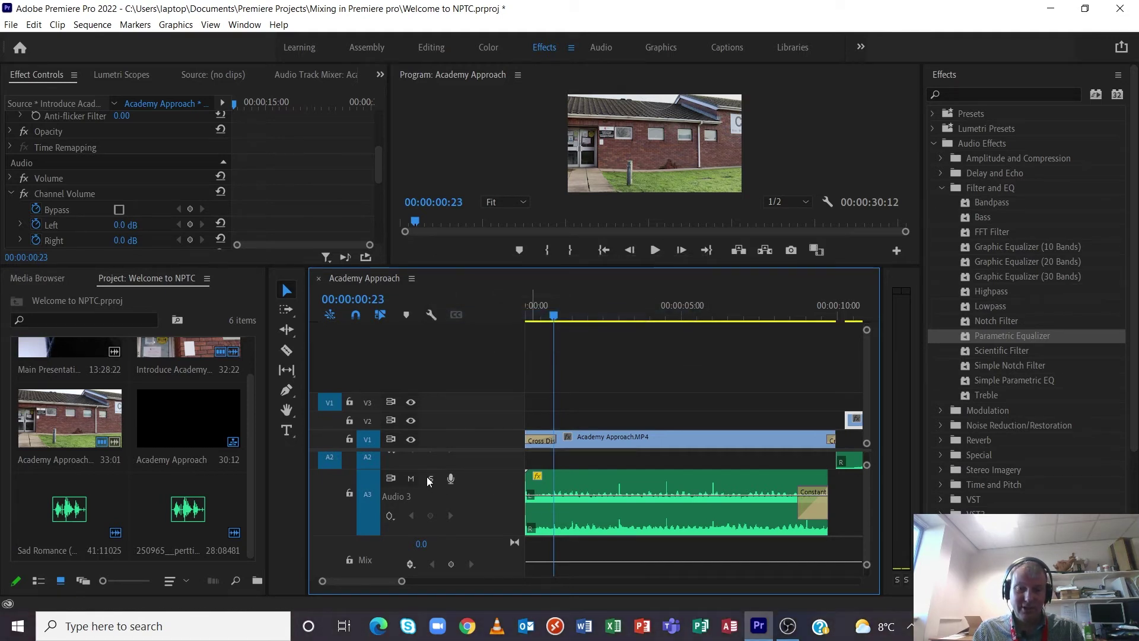
key("space")
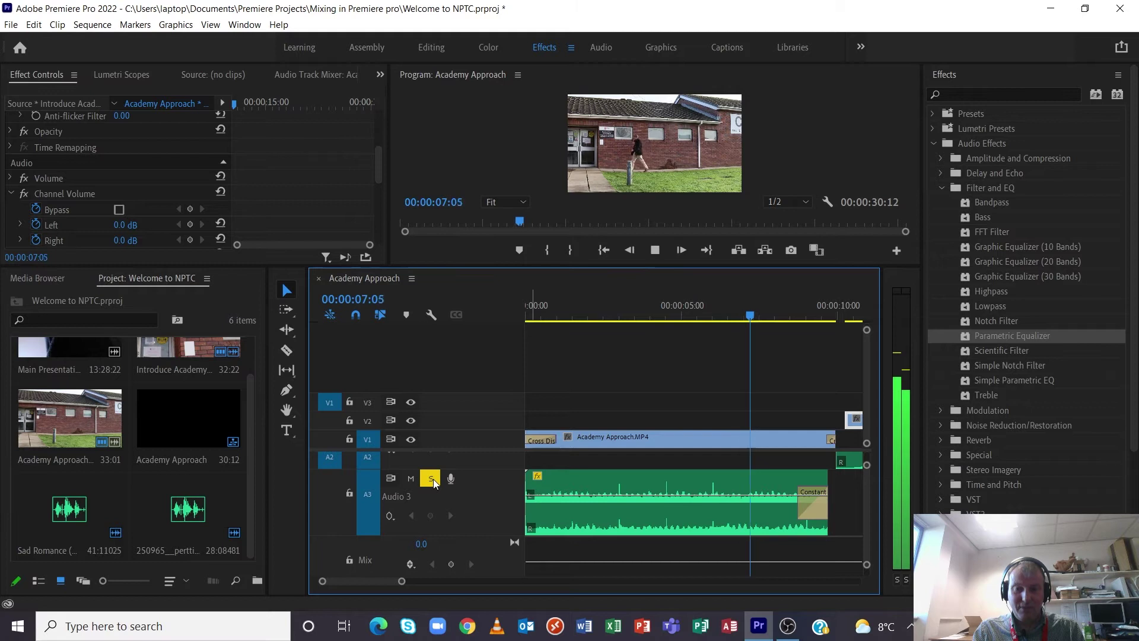
key("space")
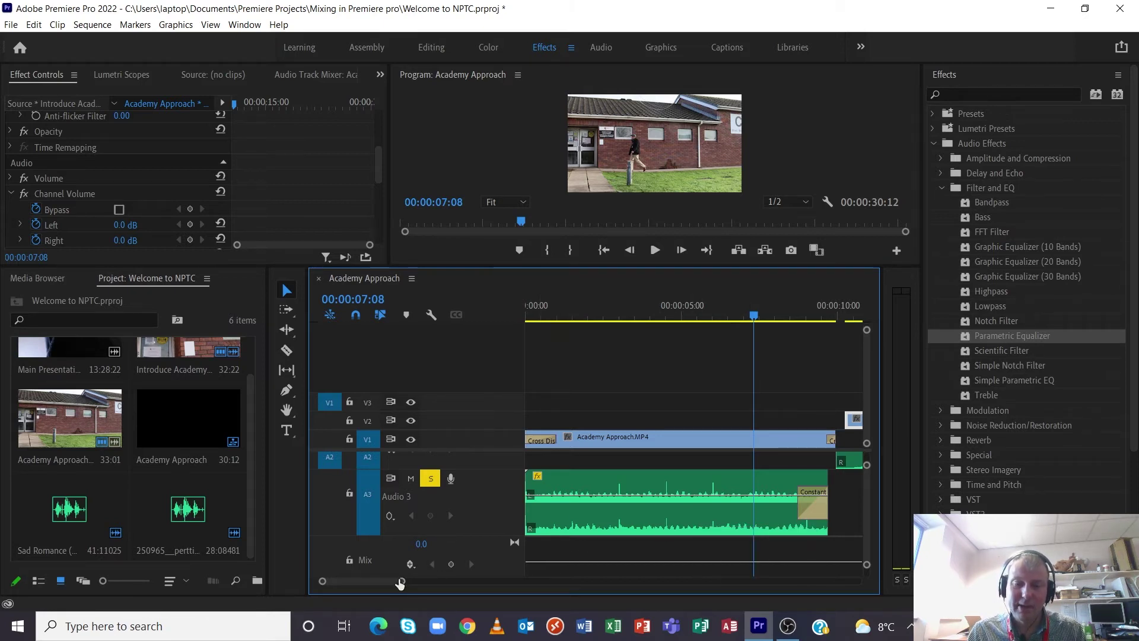
left_click_drag(400, 583, 472, 585)
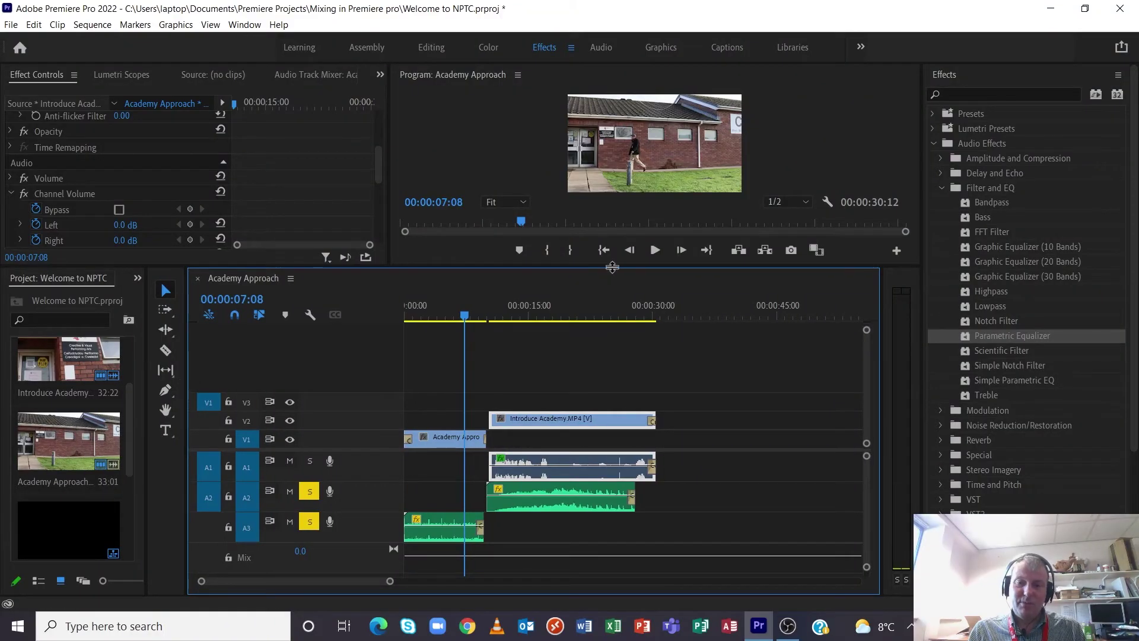
Unsolo Audio 2 and Audio 3 in the enlarged timeline, then restore the monitor and effect panels.
left_click_drag(612, 265, 625, 197)
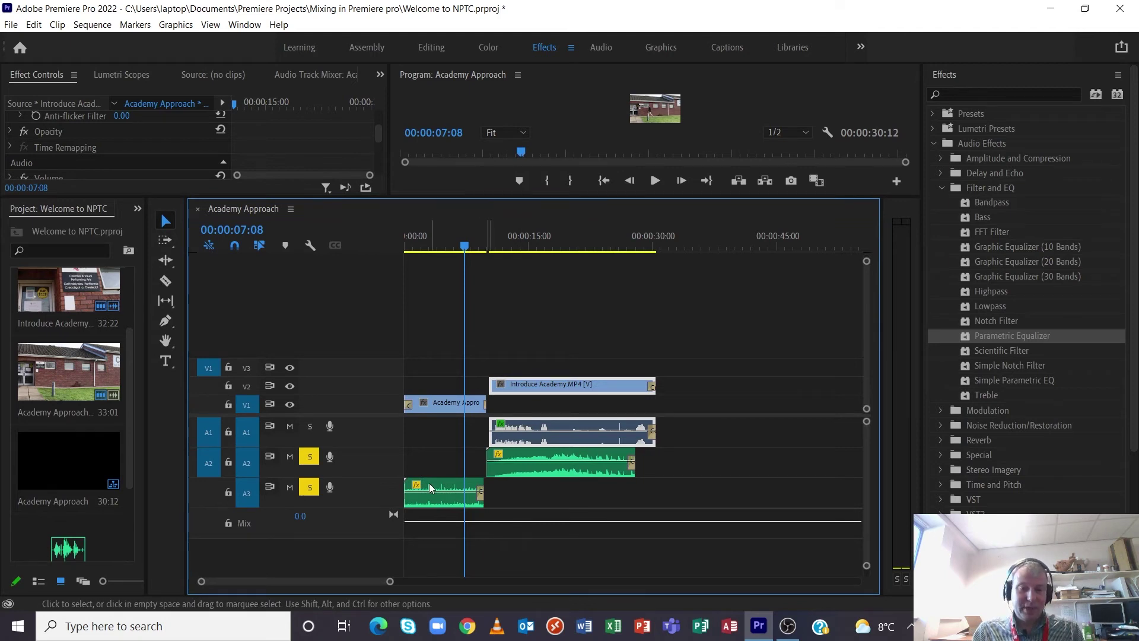
left_click(309, 492)
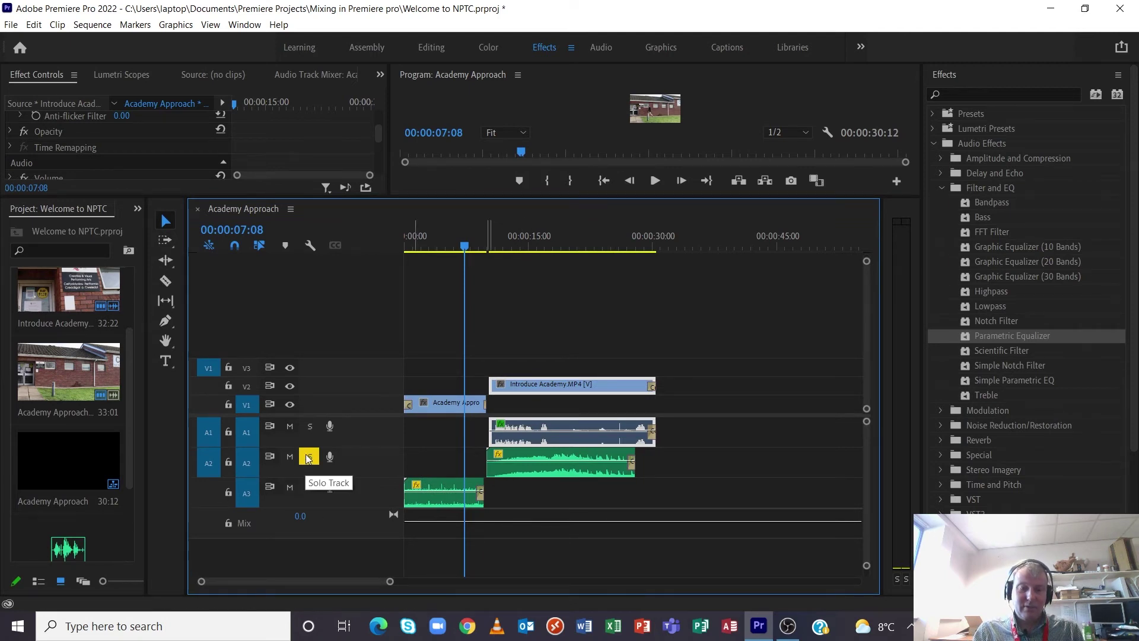
left_click(309, 456)
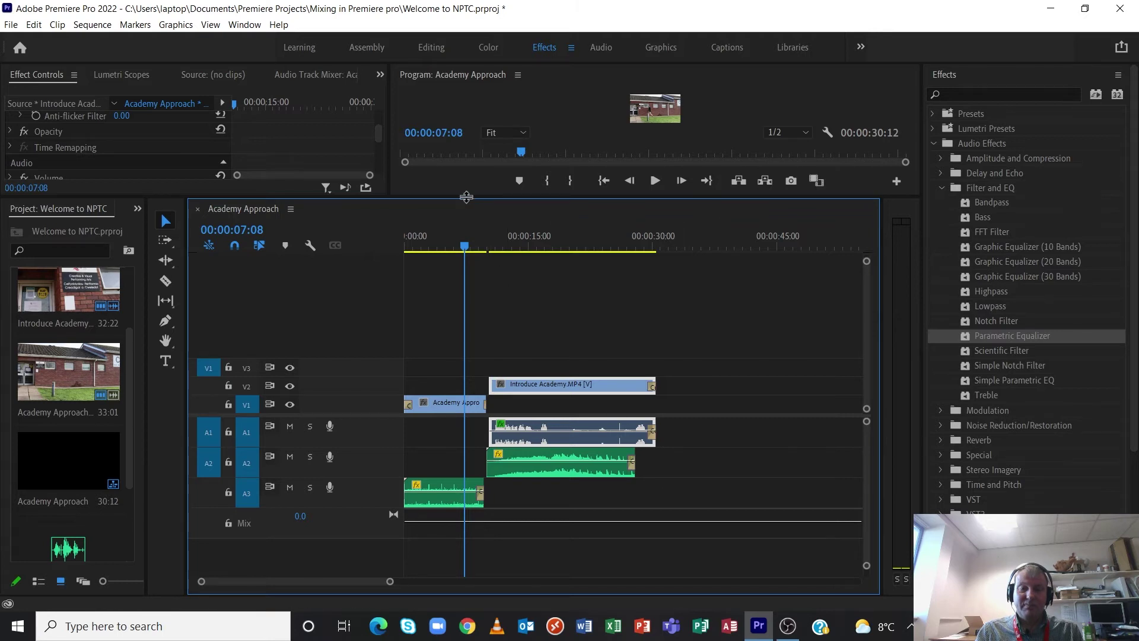
left_click_drag(466, 196, 466, 352)
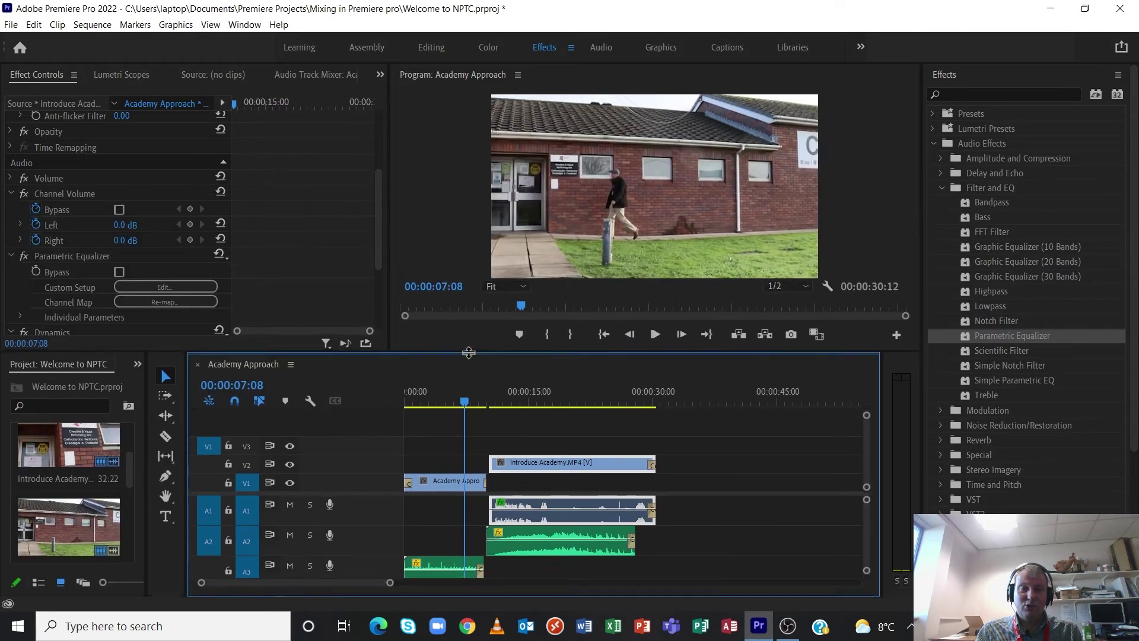
Open the Audio Track Mixer for Academy Approach from the Window menu.
left_click(307, 74)
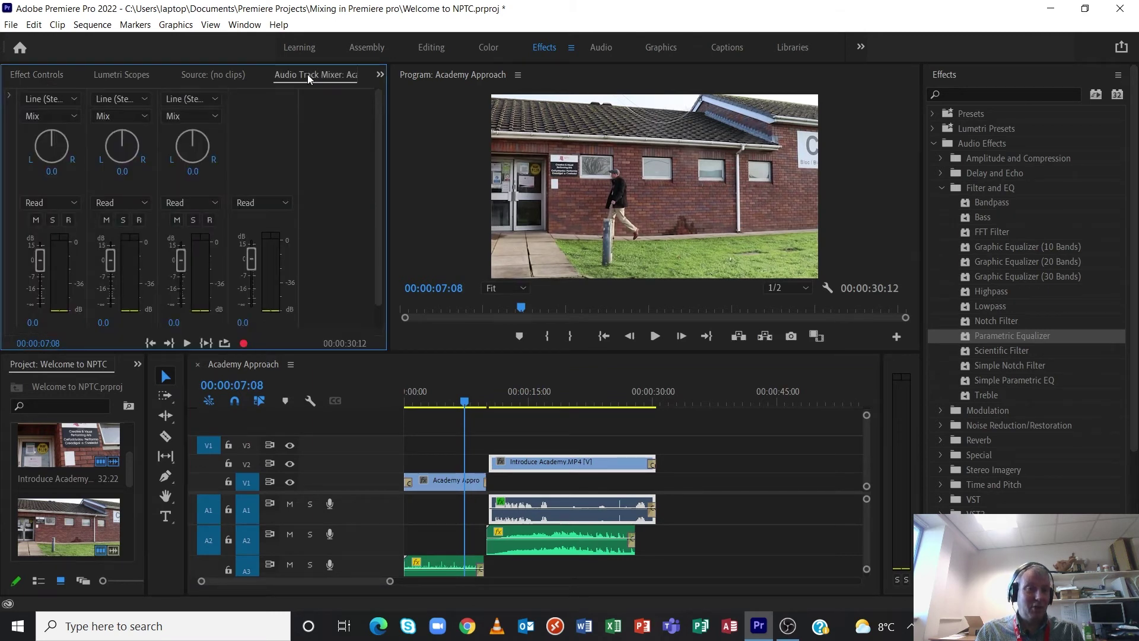
left_click(237, 26)
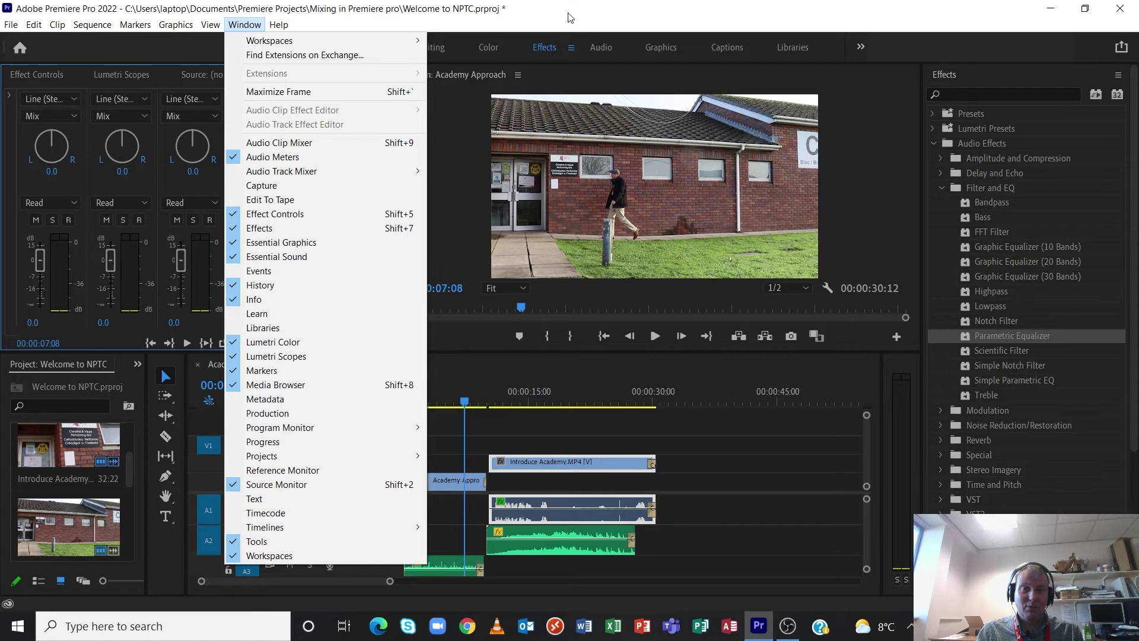
left_click(484, 171)
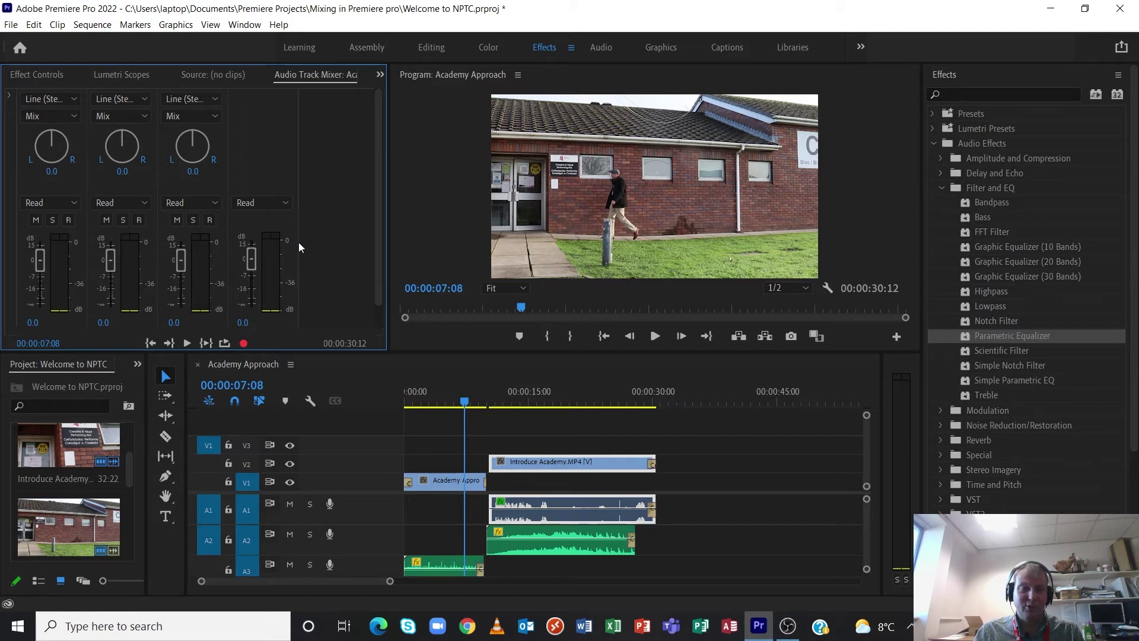
Widen and heighten the Audio Track Mixer to show full Audio 1–3 and Mix strips.
left_click_drag(390, 183, 804, 193)
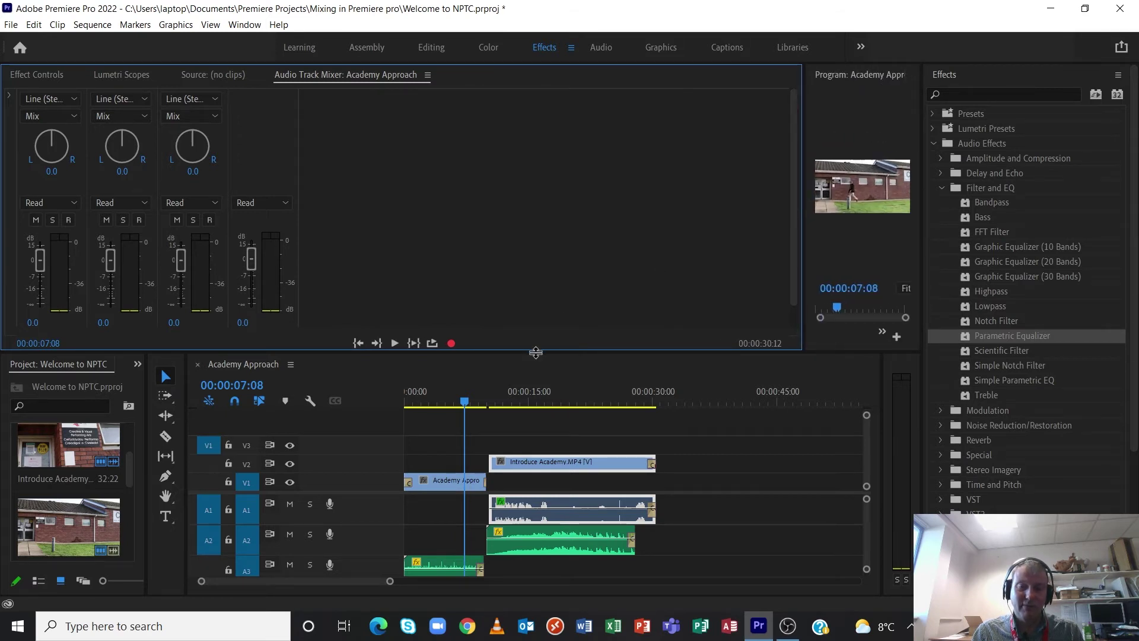
left_click_drag(535, 353, 553, 497)
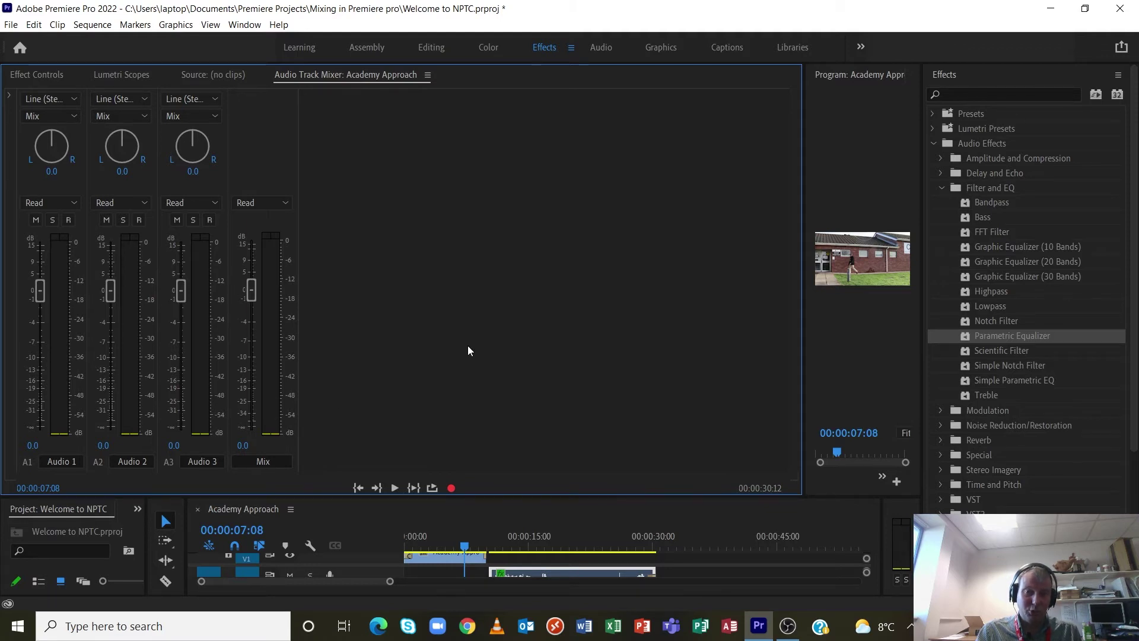
Rename mixer tracks Audio 1, Audio 2 and Audio 3 to Dialogue, SFX and Music.
double_click(69, 462)
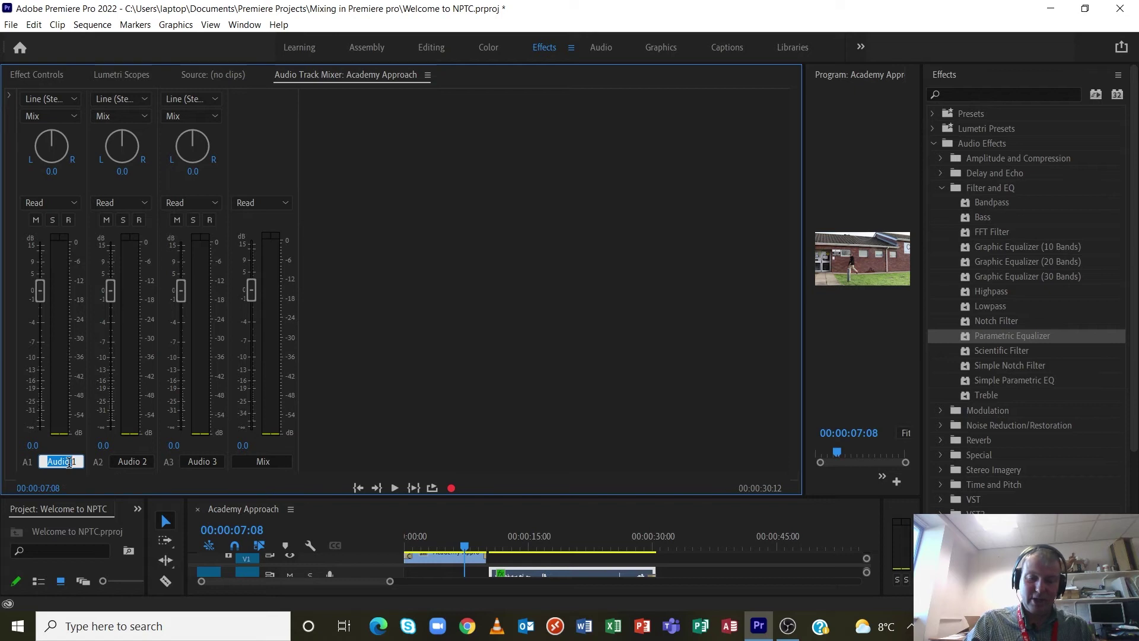
type("Dialogu")
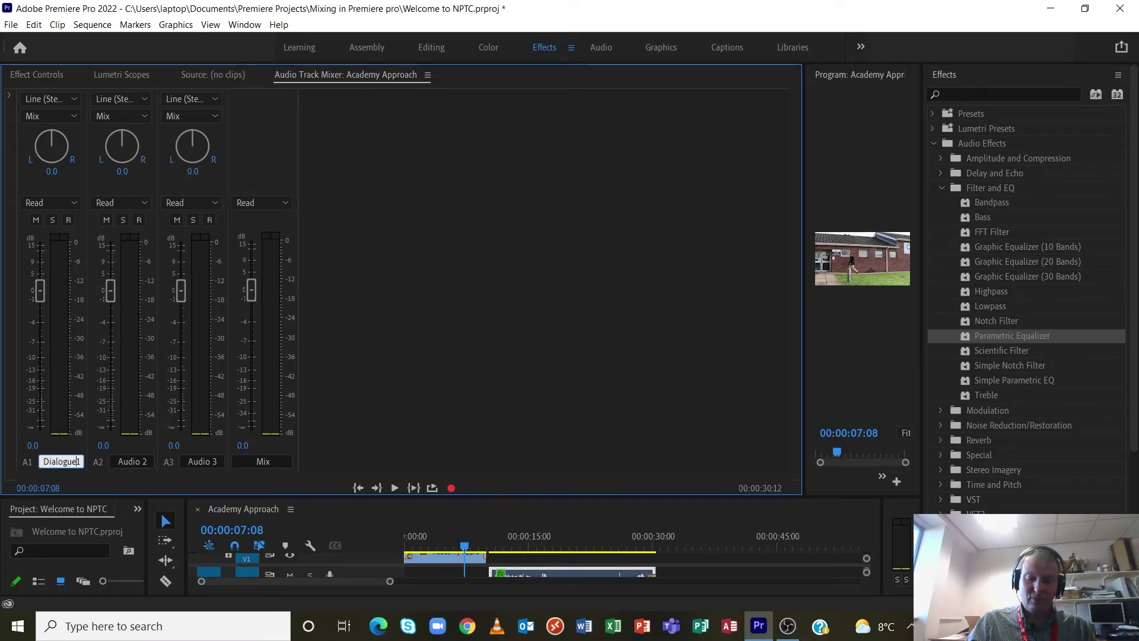
type("e")
left_click(135, 461)
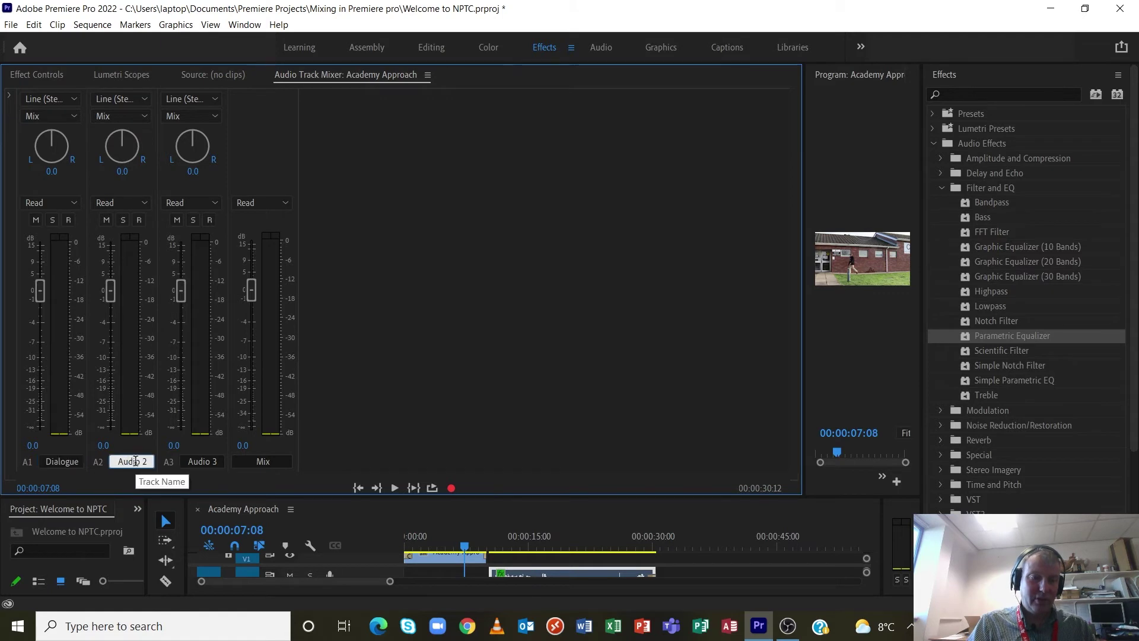
key("BackSpace")
key("BackSpace")
key("BackSpace")
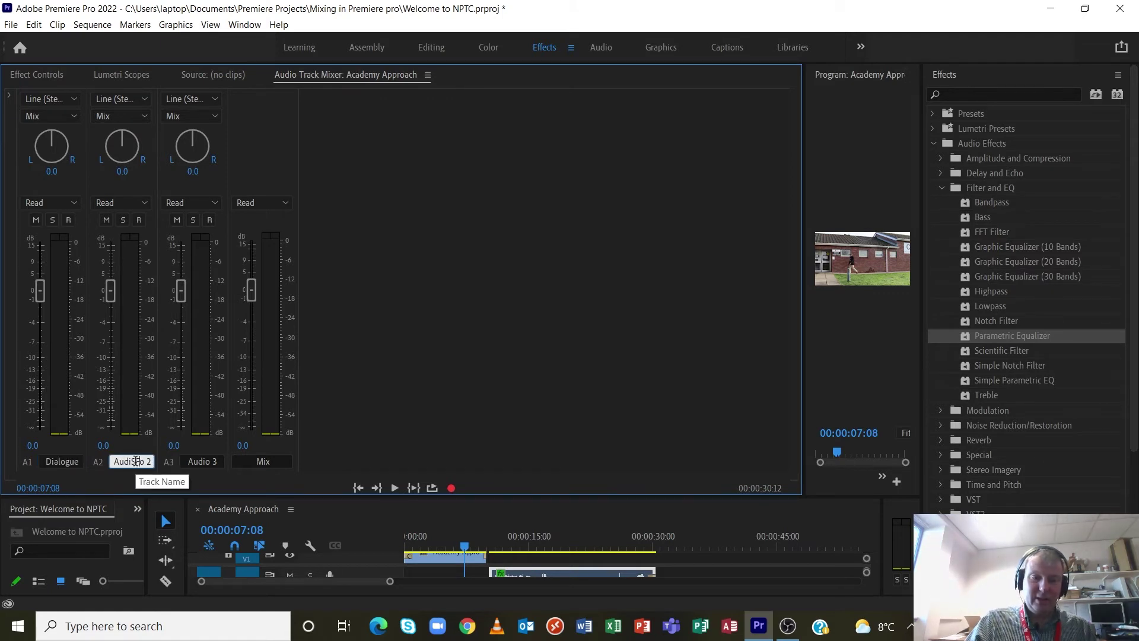
type("SFX")
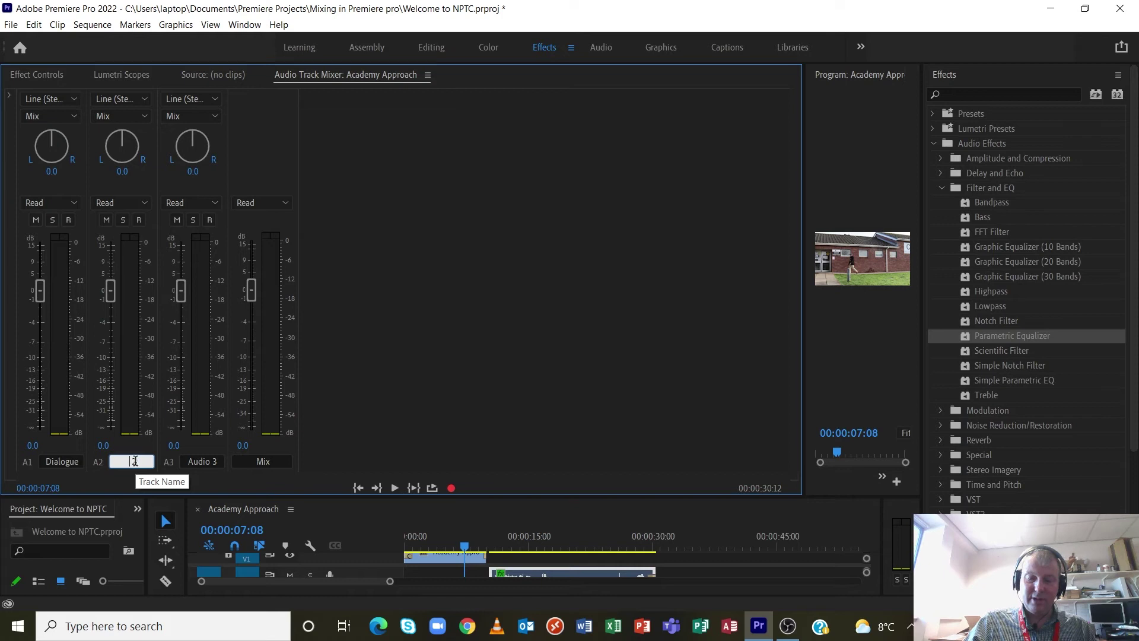
key("Return")
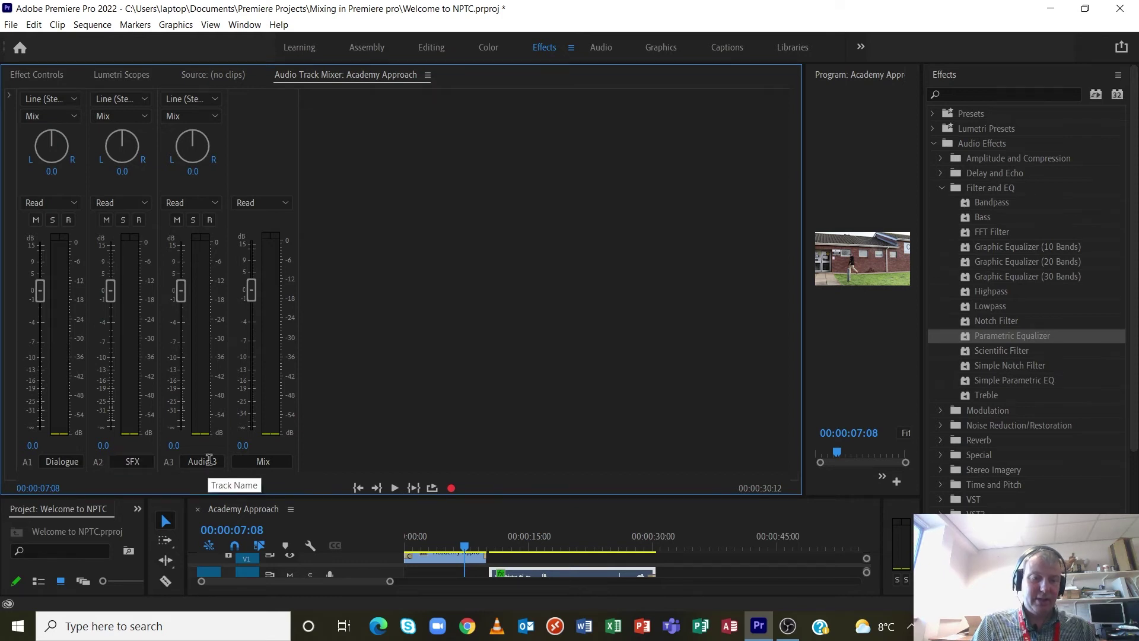
double_click(209, 460)
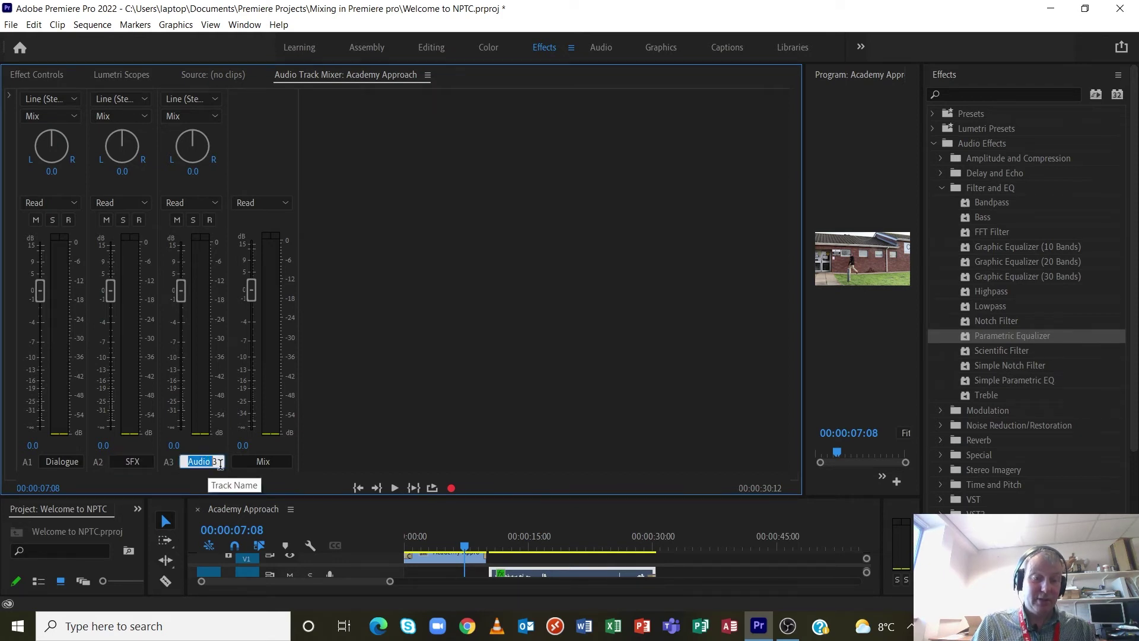
key("ctrl+a")
type("Music")
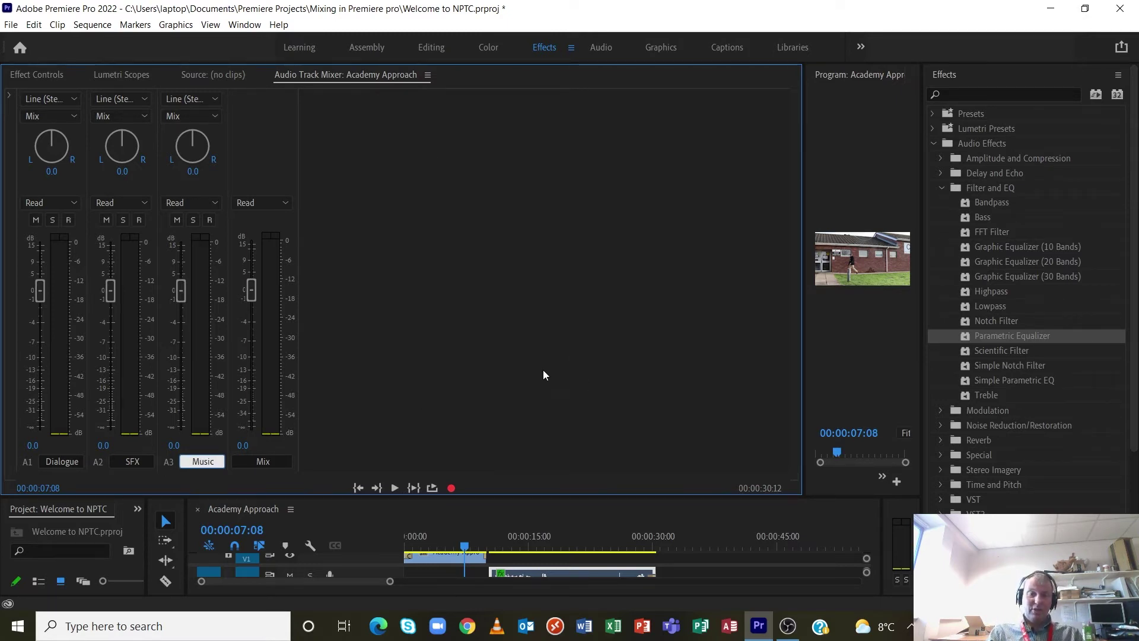
left_click(462, 264)
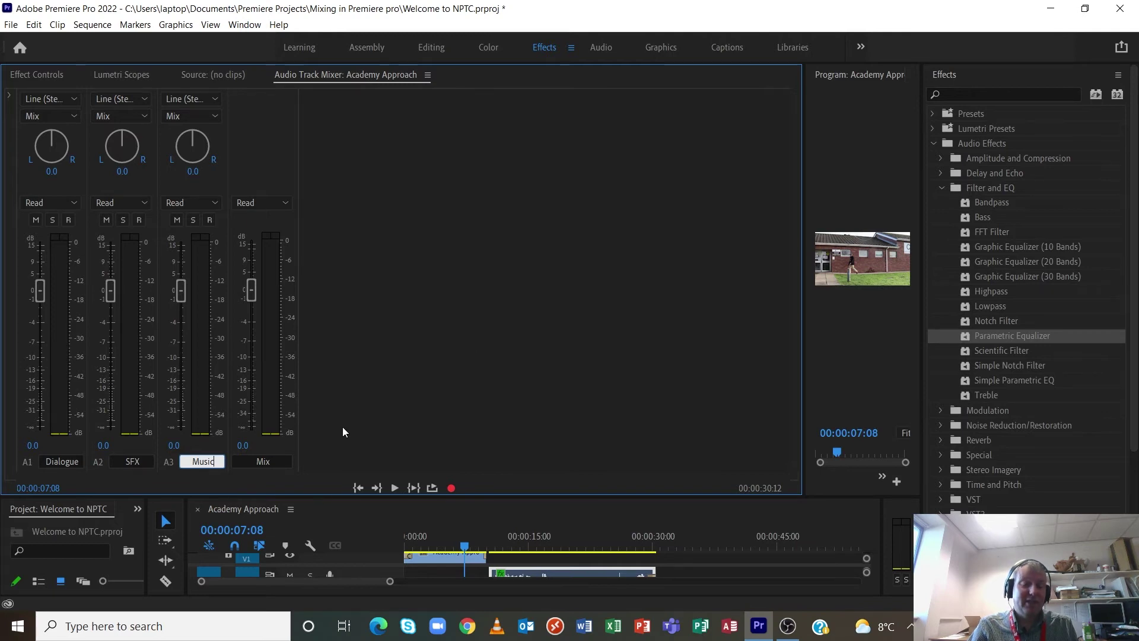
Widen the Program Monitor and play Academy Approach from the start to 00:00:30:12.
left_click_drag(804, 297, 534, 297)
left_click(678, 481)
left_click(728, 480)
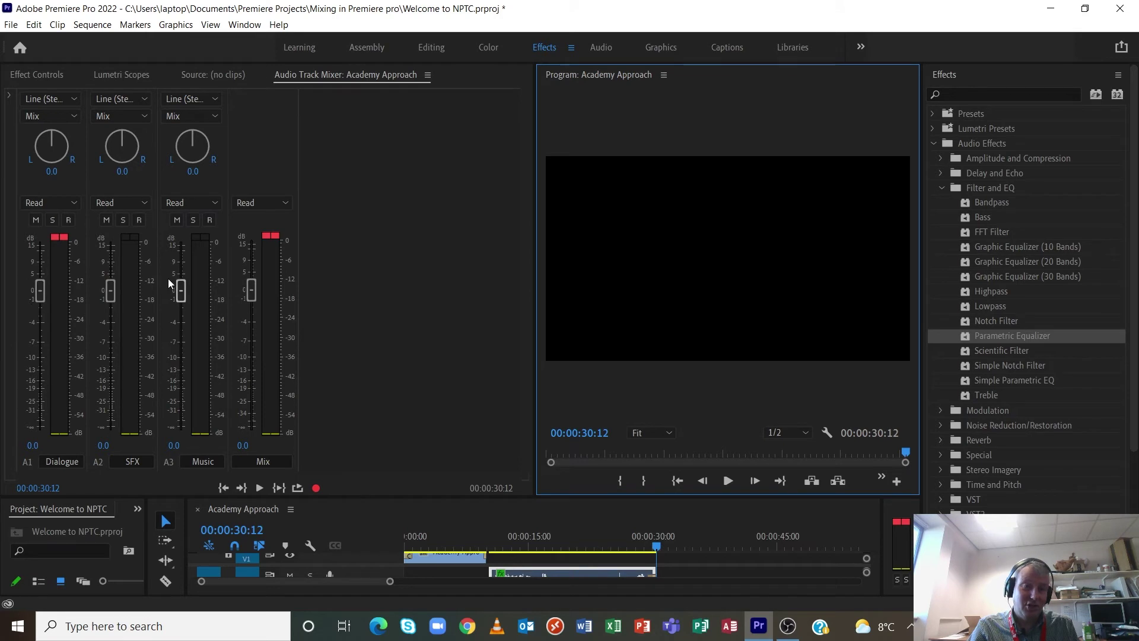
Lower the Introduce Academy clip's Dynamics make-up gain to 14.4 dB in its custom editor.
left_click(595, 574)
left_click(37, 75)
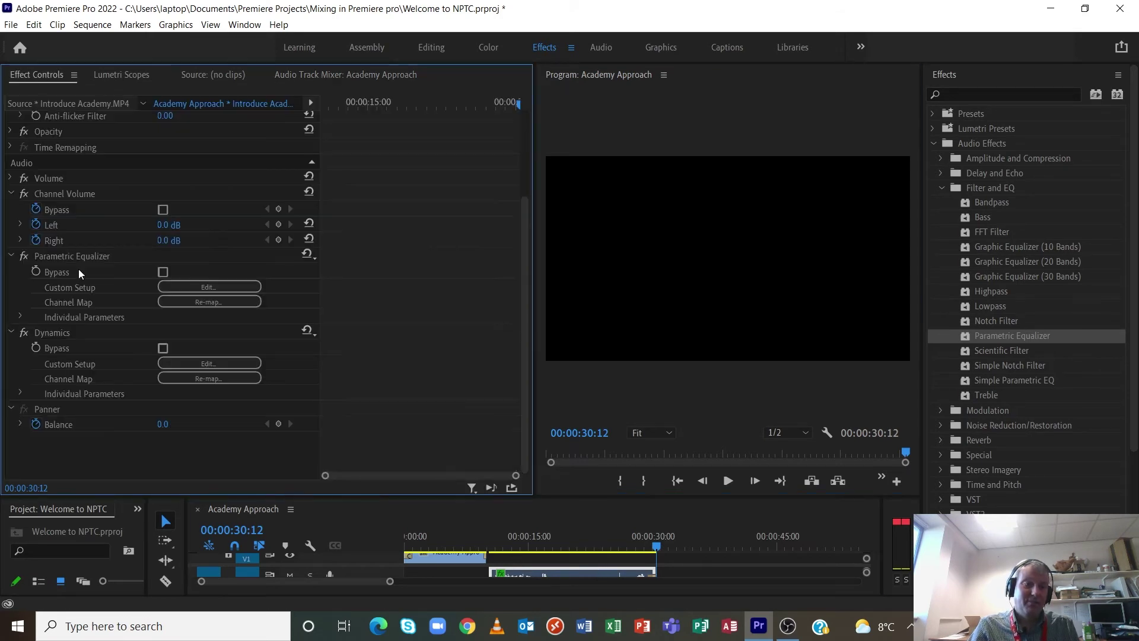
left_click(199, 365)
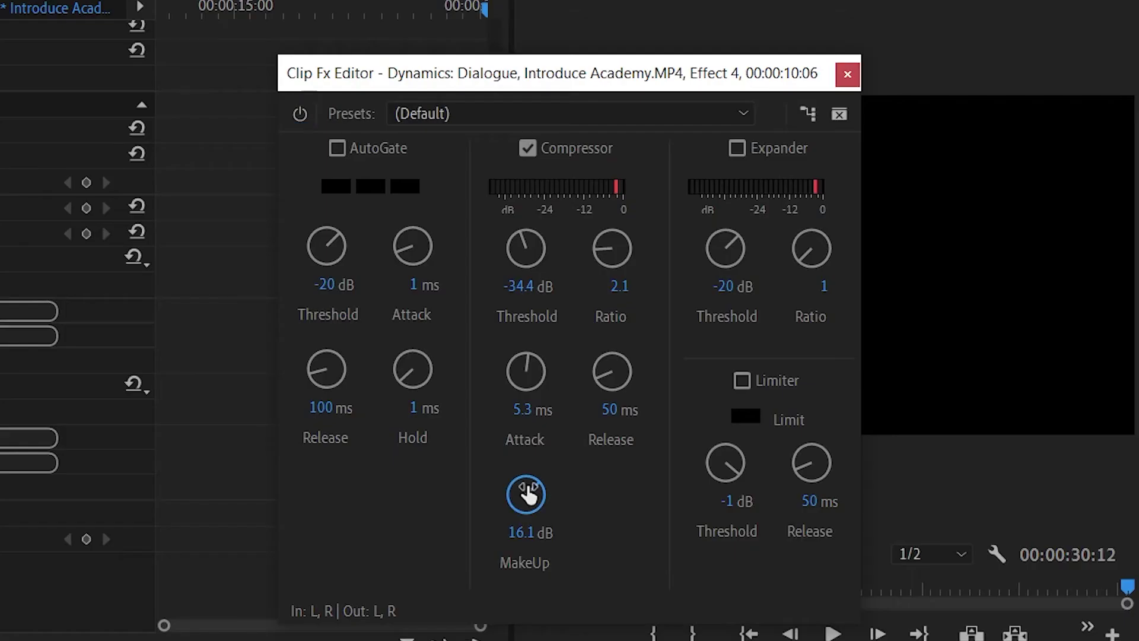
left_click_drag(539, 390, 542, 401)
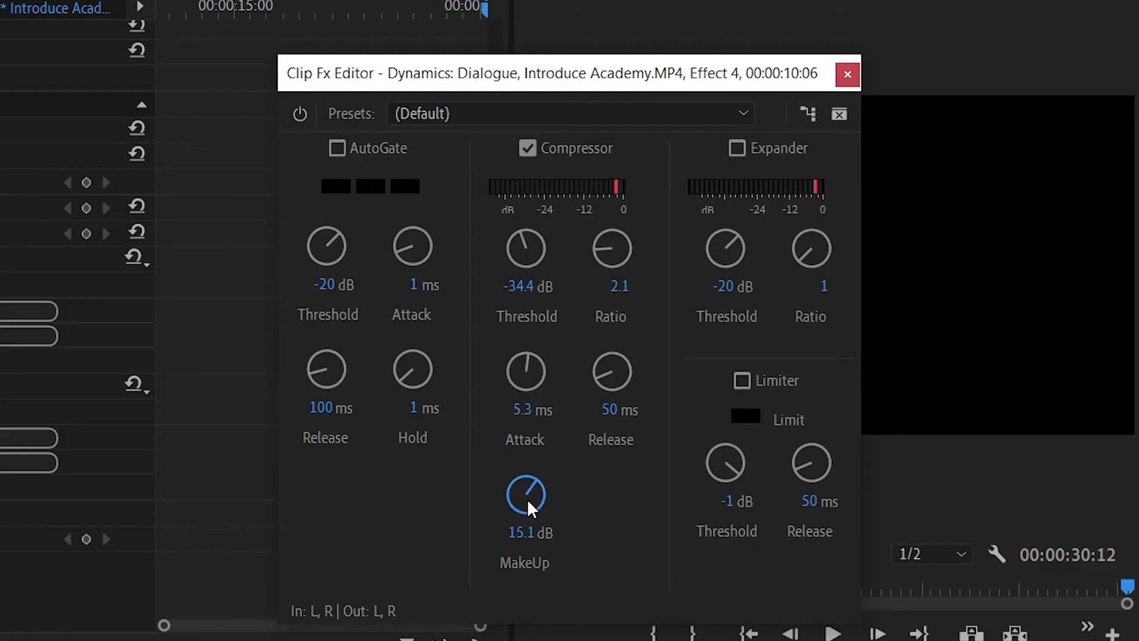
left_click(847, 75)
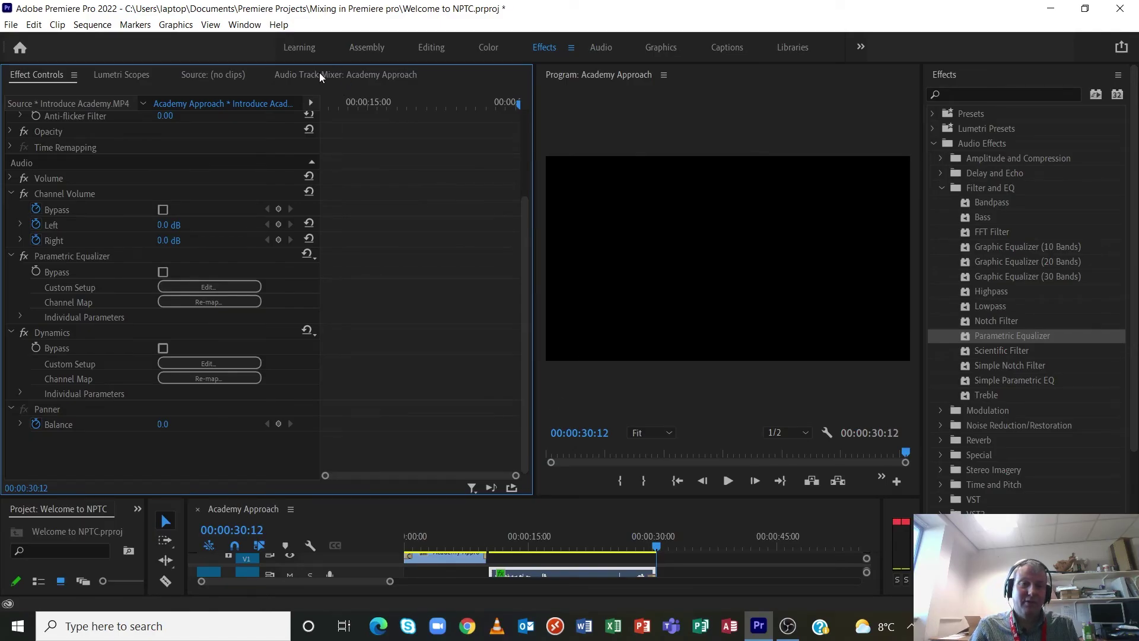
Pan Dialogue to -7.1 and SFX to 18.2, and raise the Music fader to 8.6 dB.
left_click(325, 76)
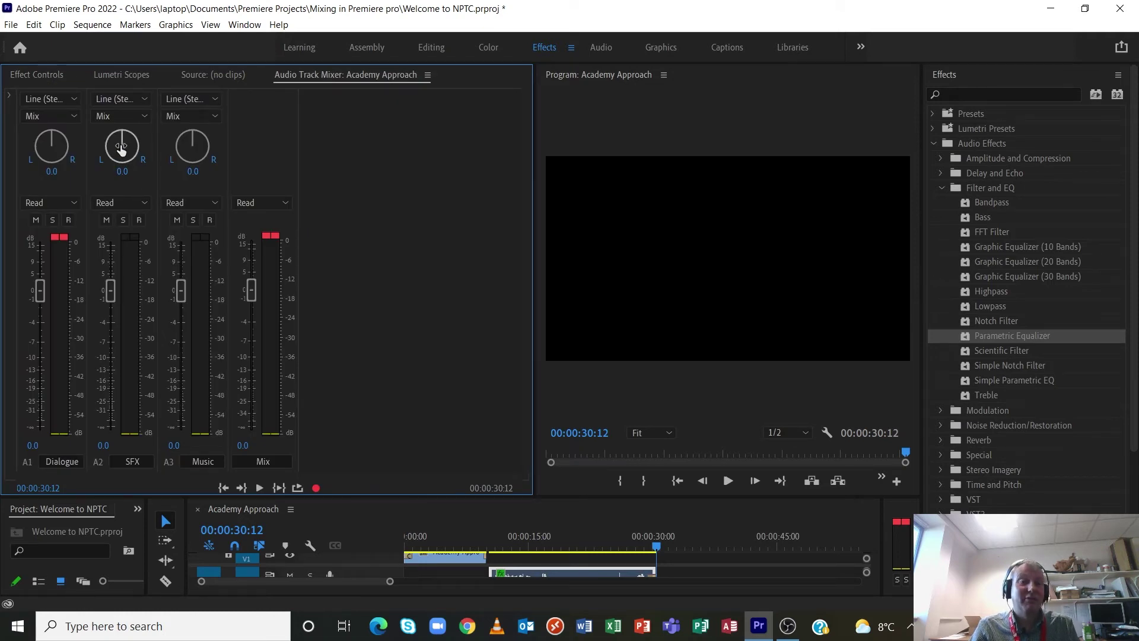
left_click_drag(121, 149, 125, 134)
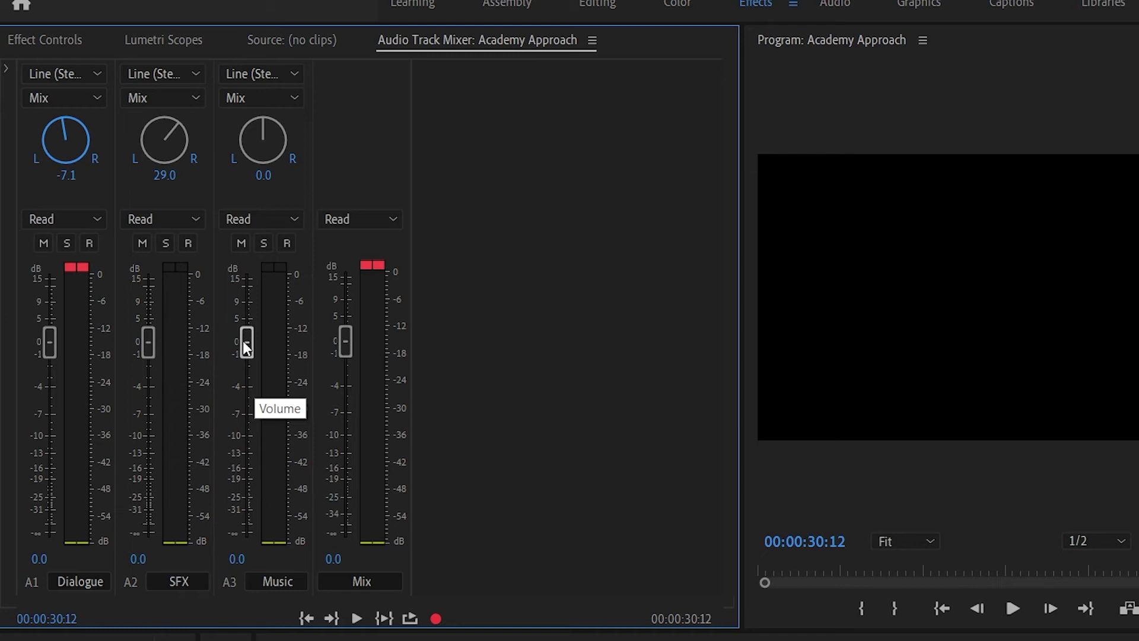
left_click_drag(246, 348, 247, 346)
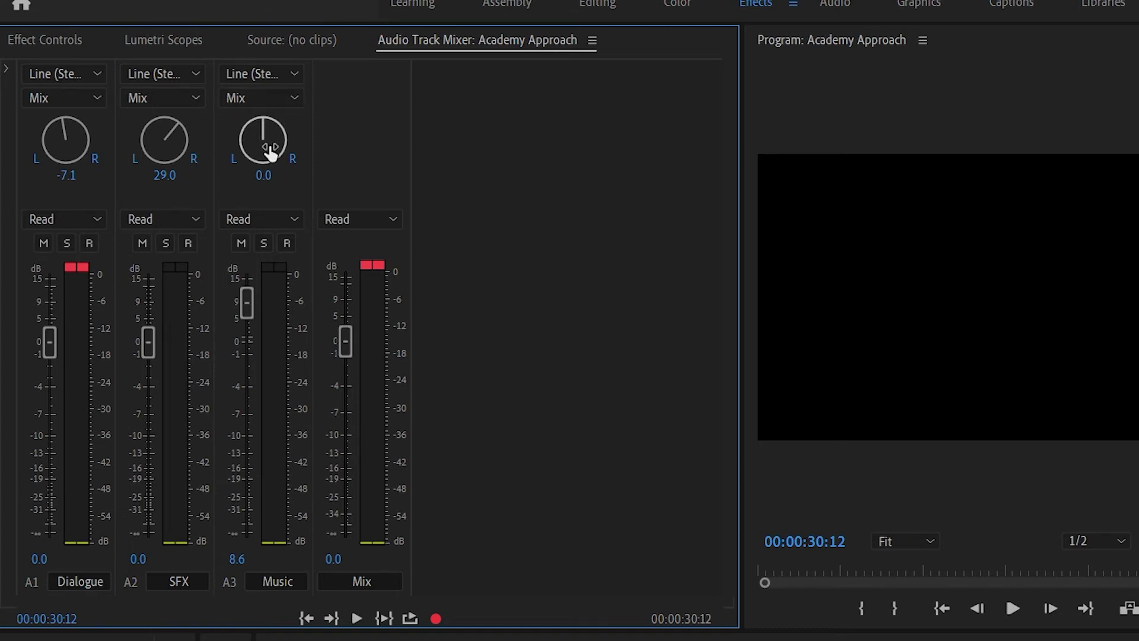
left_click_drag(172, 141, 175, 128)
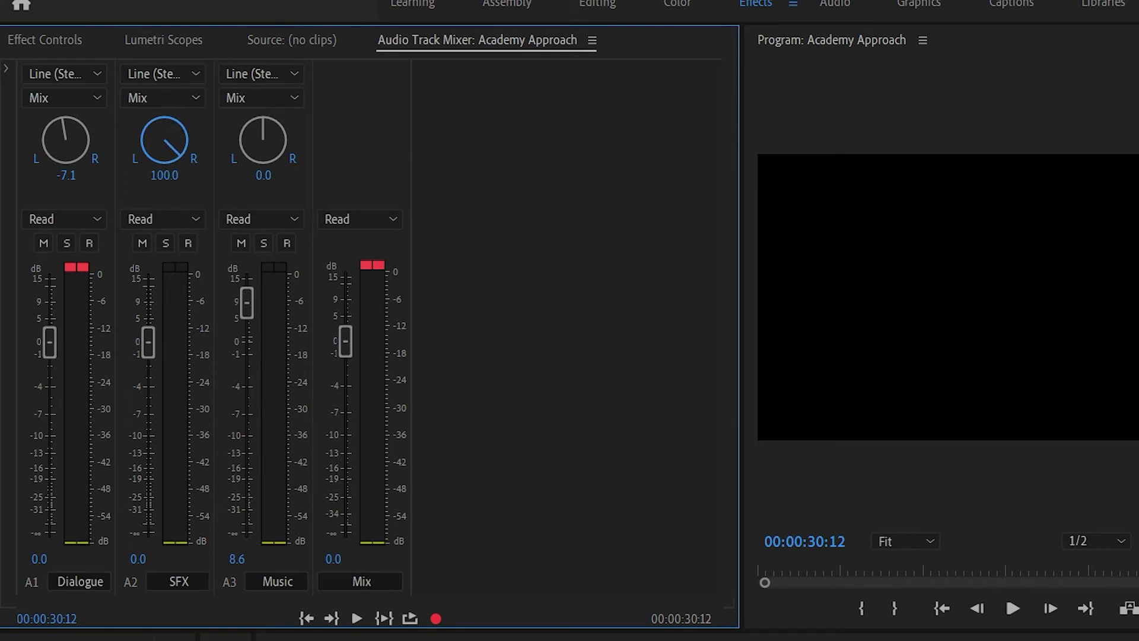
left_click_drag(171, 43, 172, 42)
During playback, set faders to Dialogue -1.4 dB, SFX -1.5 dB and Music 3.6 dB.
left_click(941, 611)
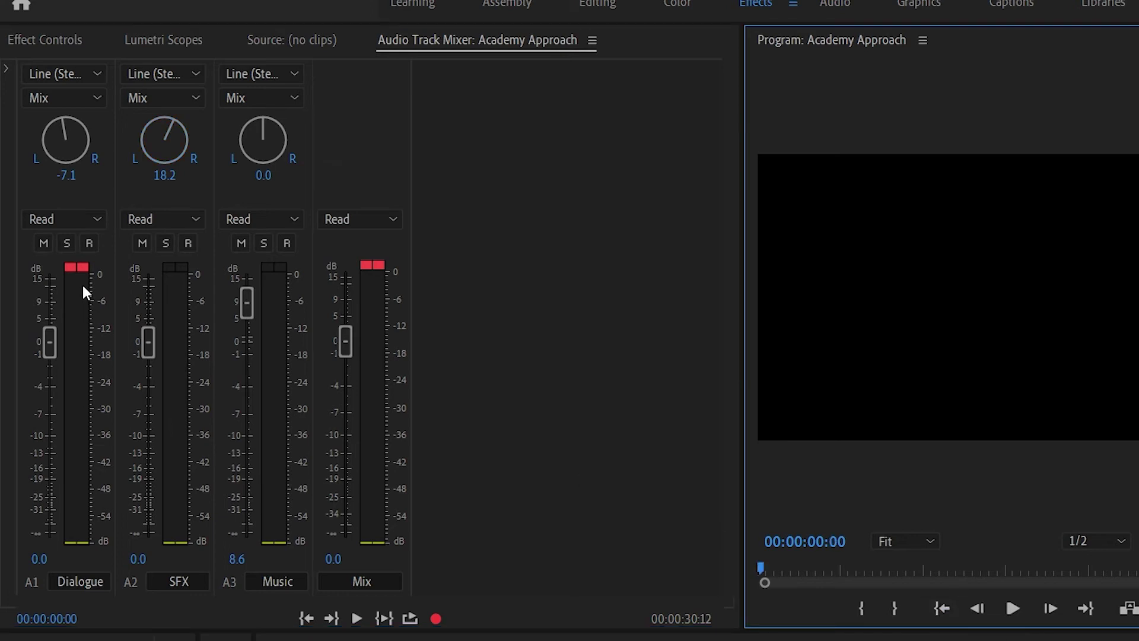
left_click(91, 325)
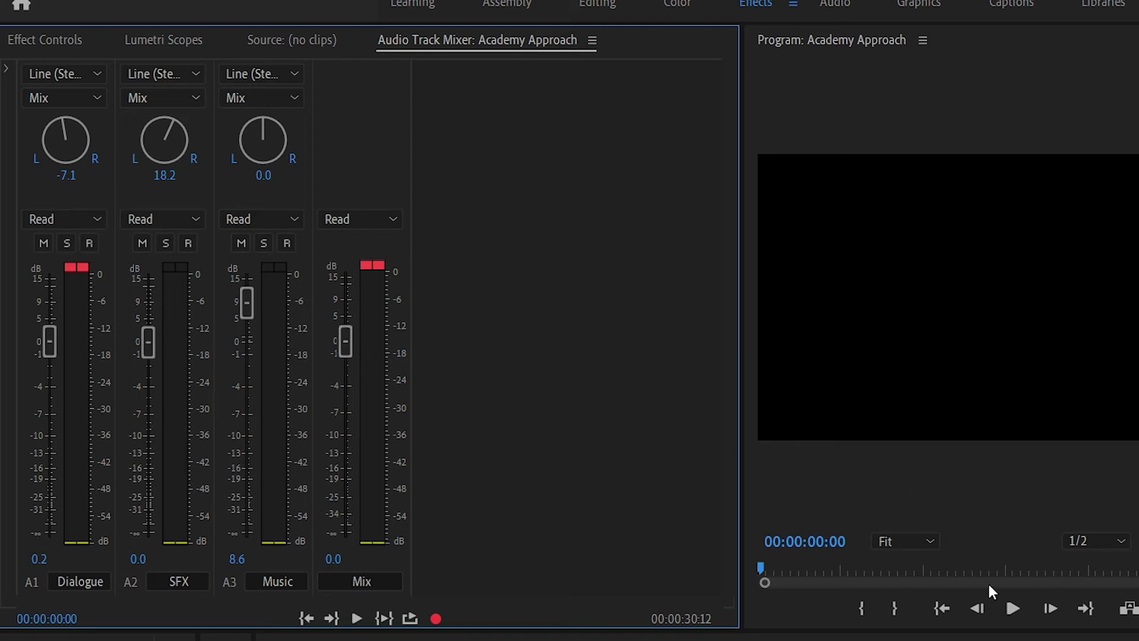
left_click(1014, 608)
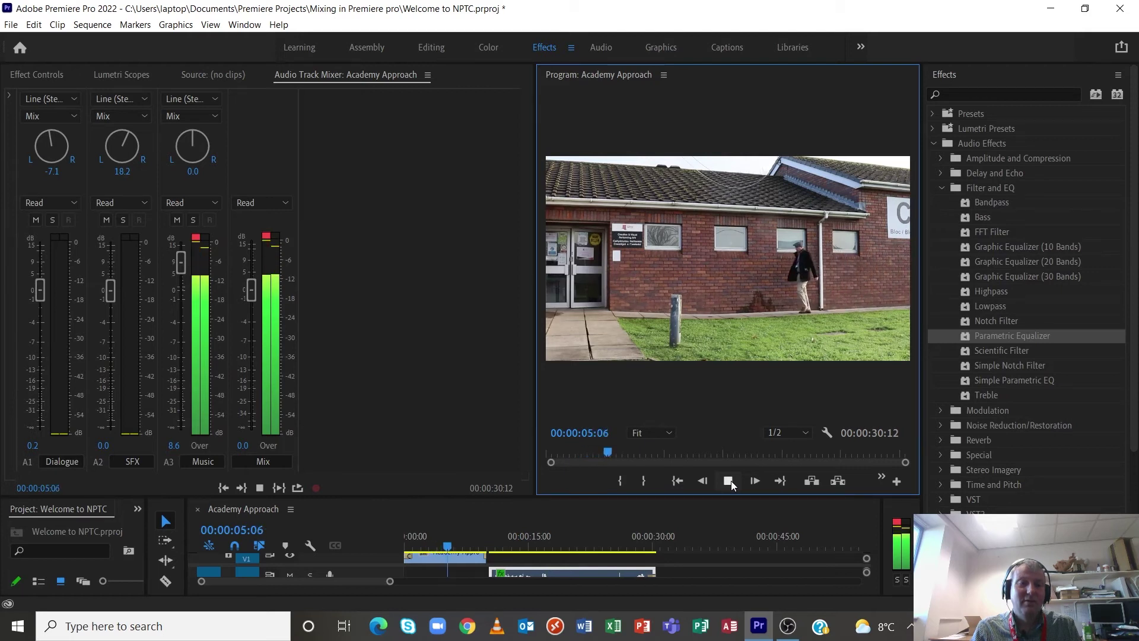
left_click_drag(176, 264, 178, 268)
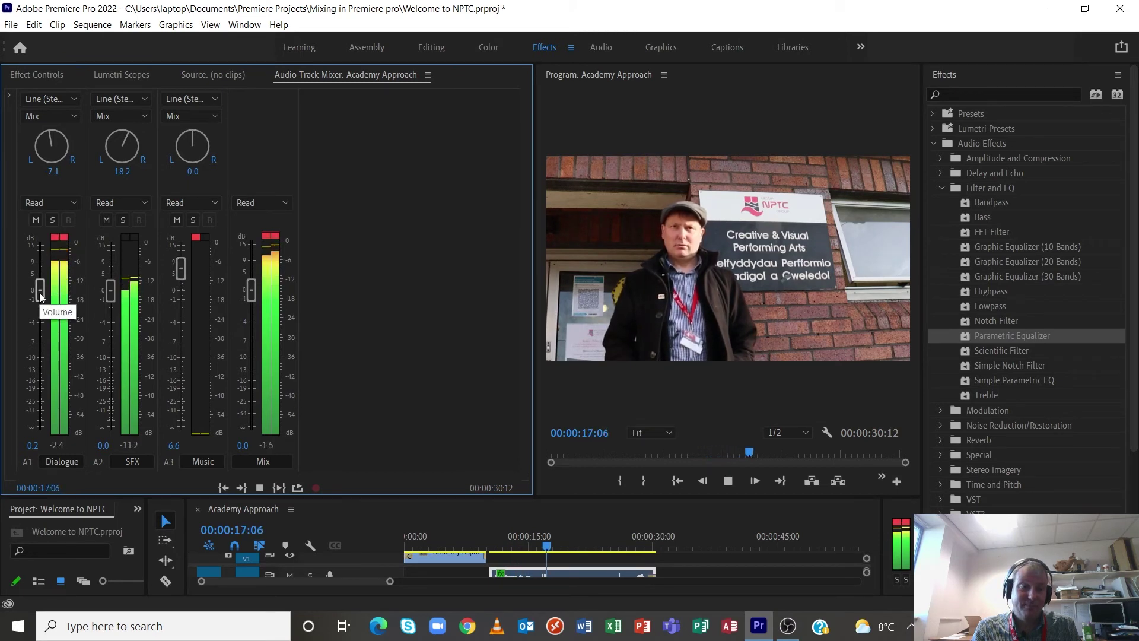
left_click_drag(39, 294, 40, 305)
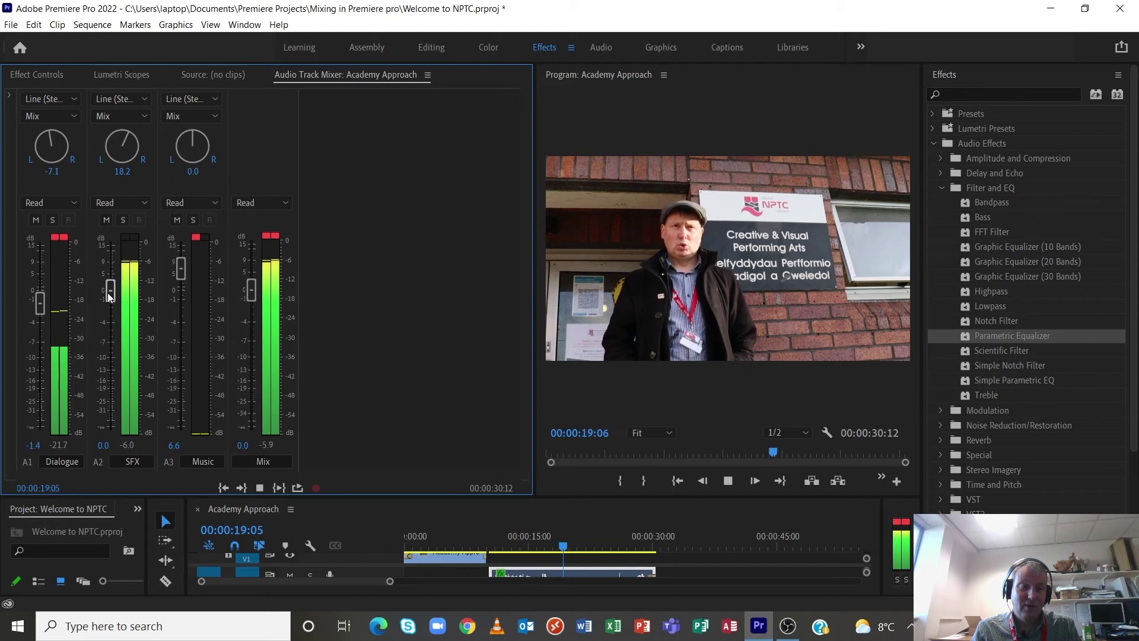
left_click_drag(111, 295, 112, 306)
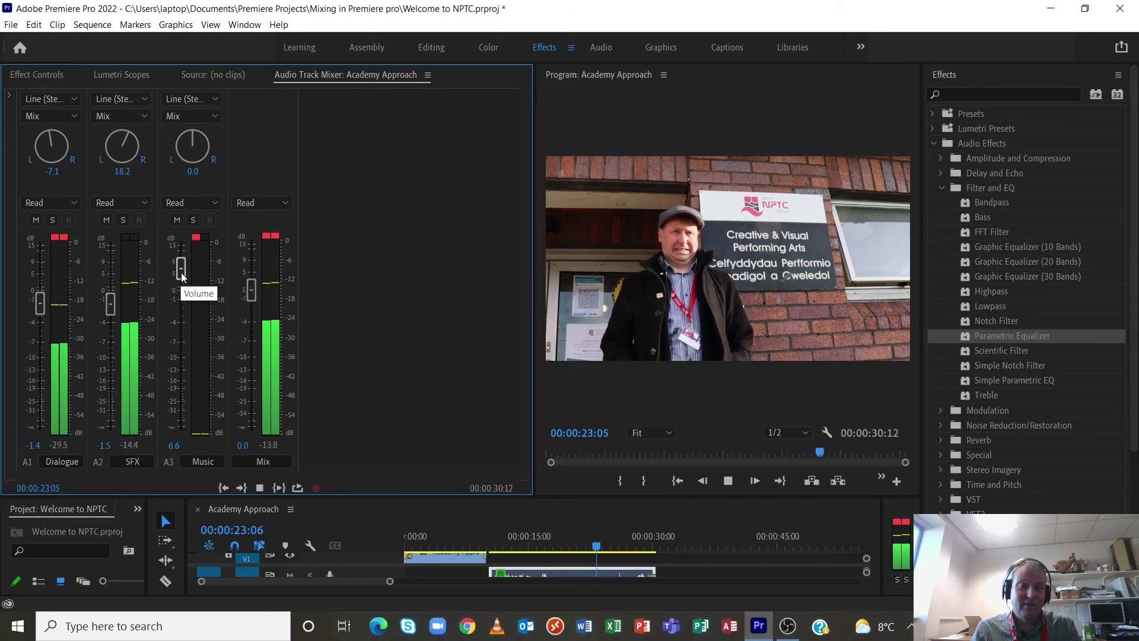
left_click_drag(182, 276, 181, 286)
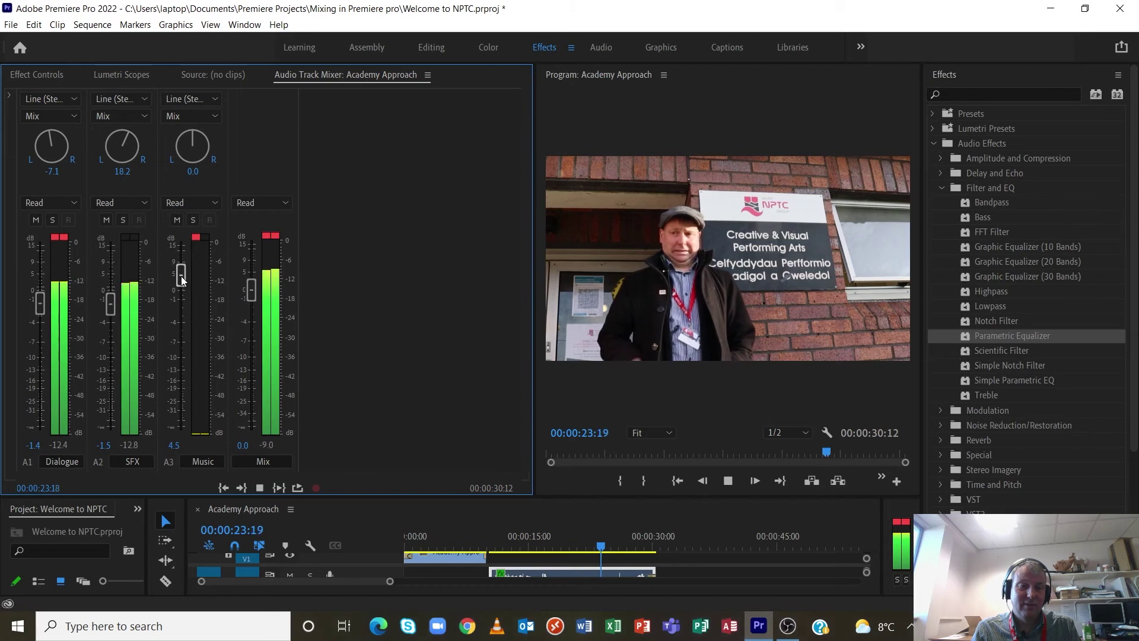
Replay from the start and bring the Music fader down to 1.7 dB.
left_click(677, 480)
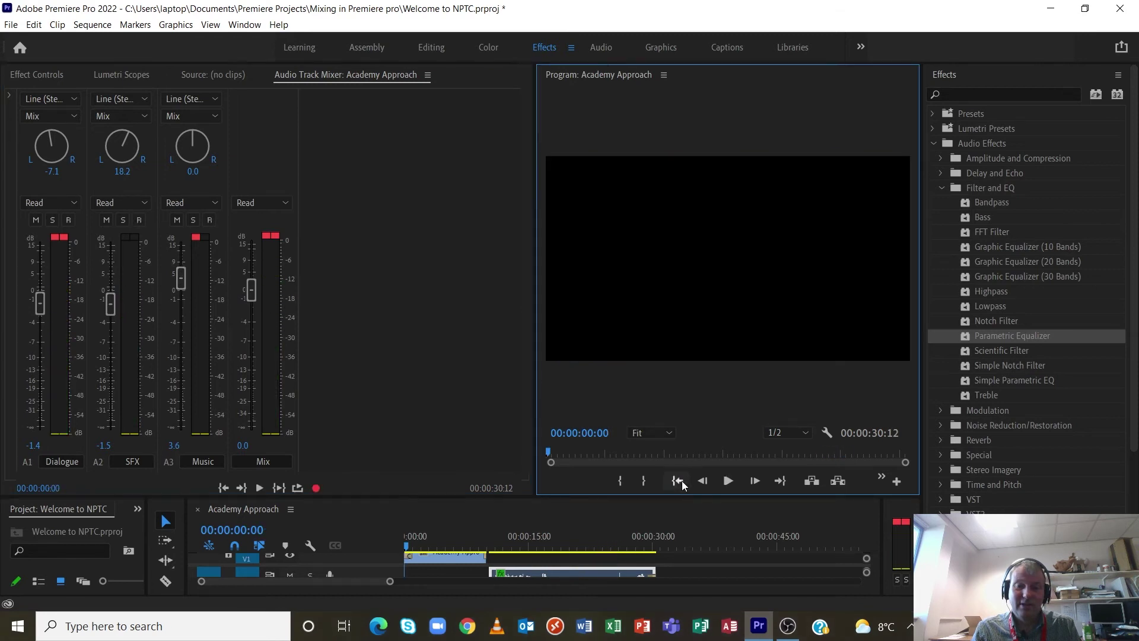
left_click(729, 479)
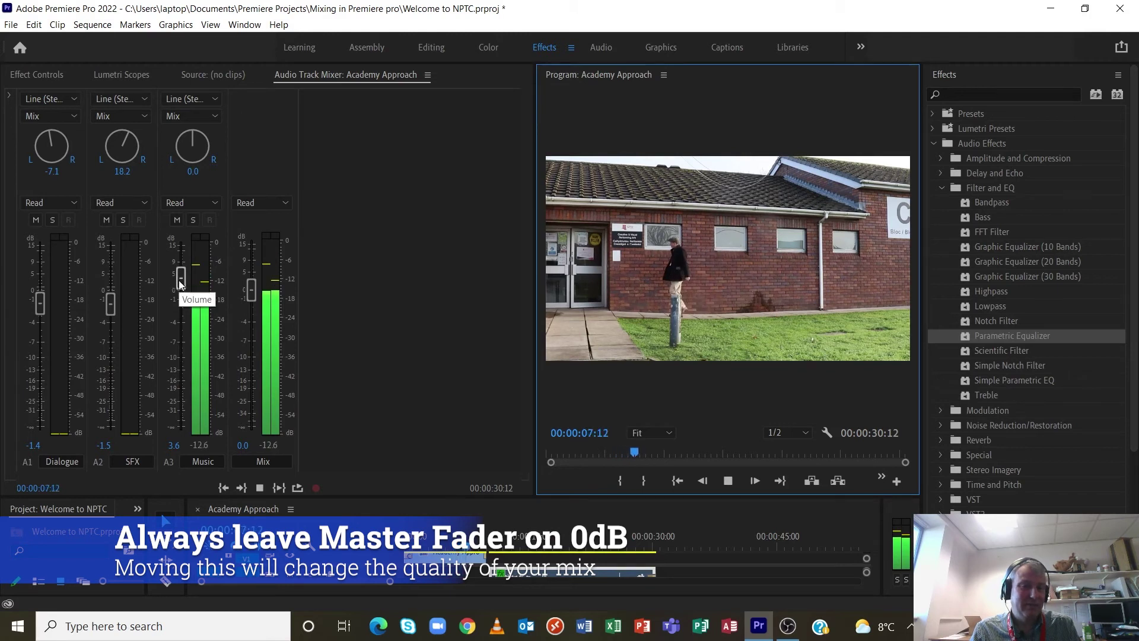
left_click_drag(179, 280, 179, 286)
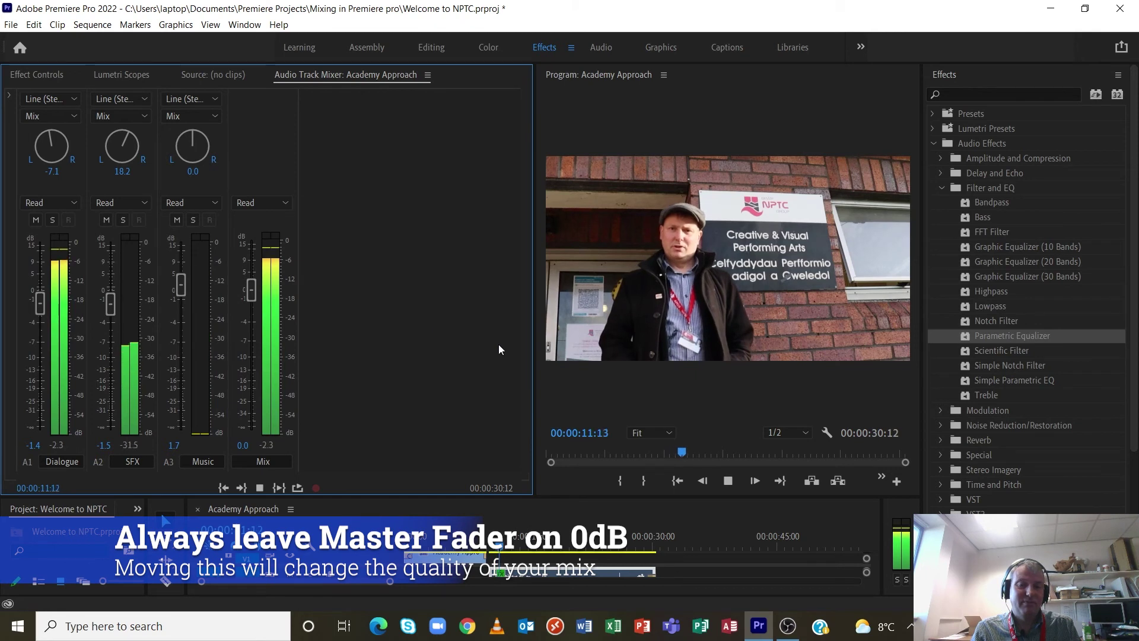
left_click(727, 481)
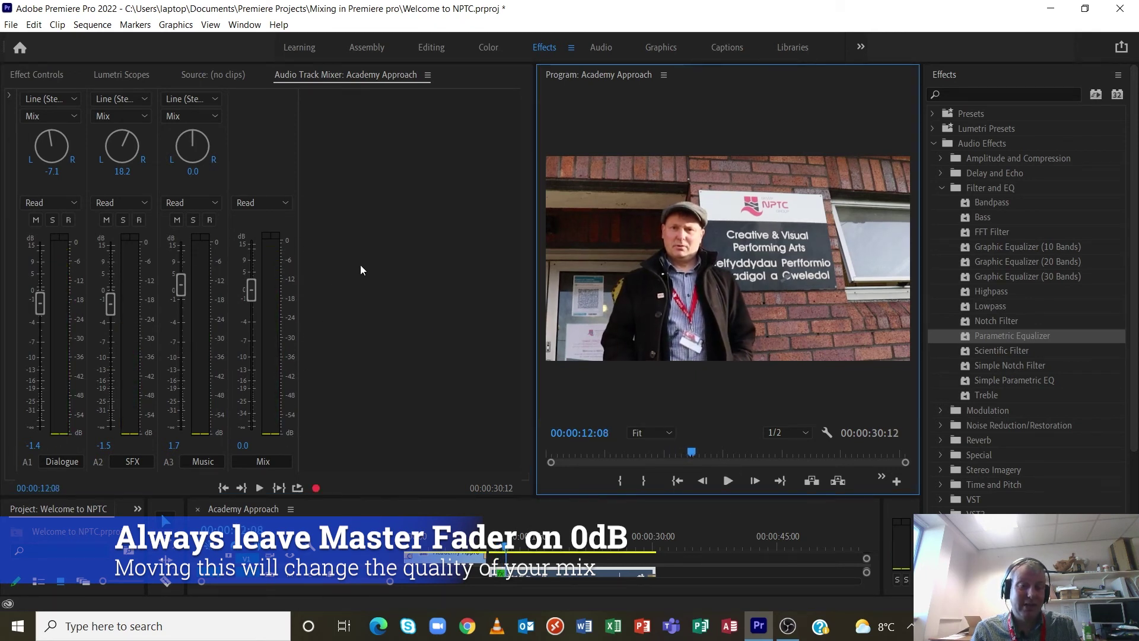
Replay again, lowering Dialogue to -2.7 dB and SFX to -4.1 dB.
left_click(679, 484)
left_click(732, 480)
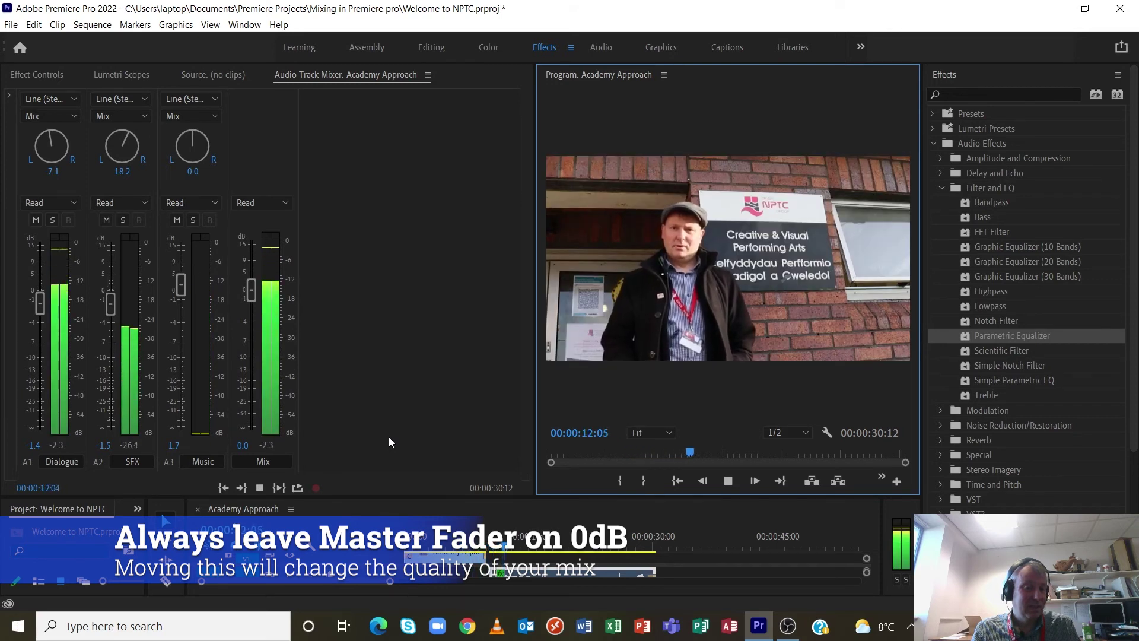
left_click_drag(40, 311, 41, 318)
left_click_drag(110, 304, 111, 323)
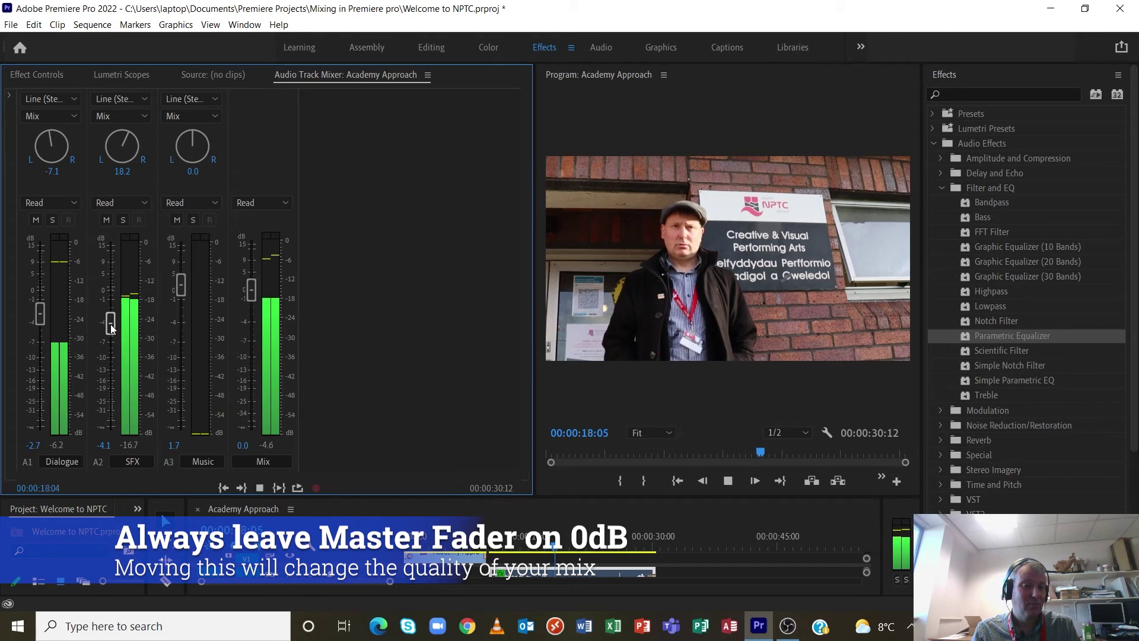
Replay from the start, pull the Music fader down to 0.4 dB, then stop playback.
left_click(677, 481)
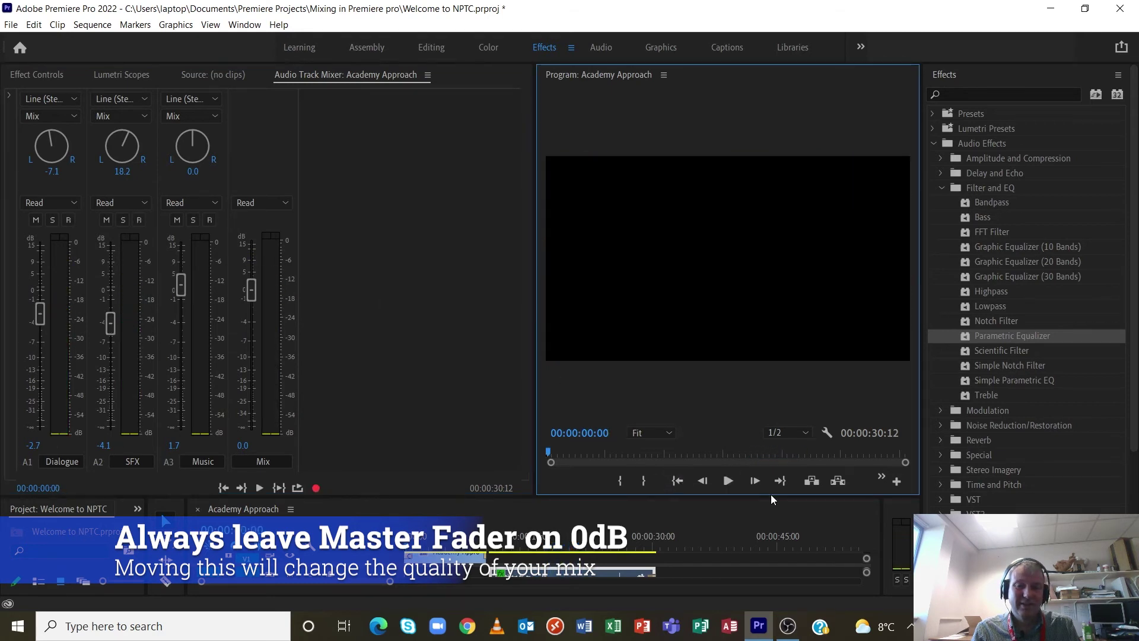
left_click(728, 480)
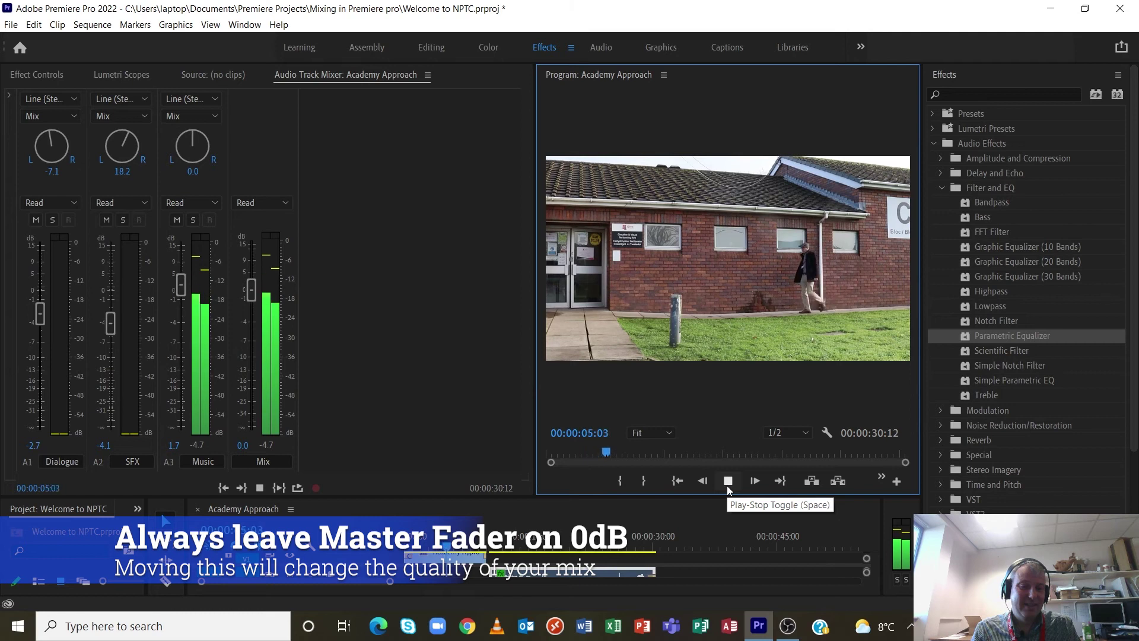
left_click_drag(181, 285, 179, 291)
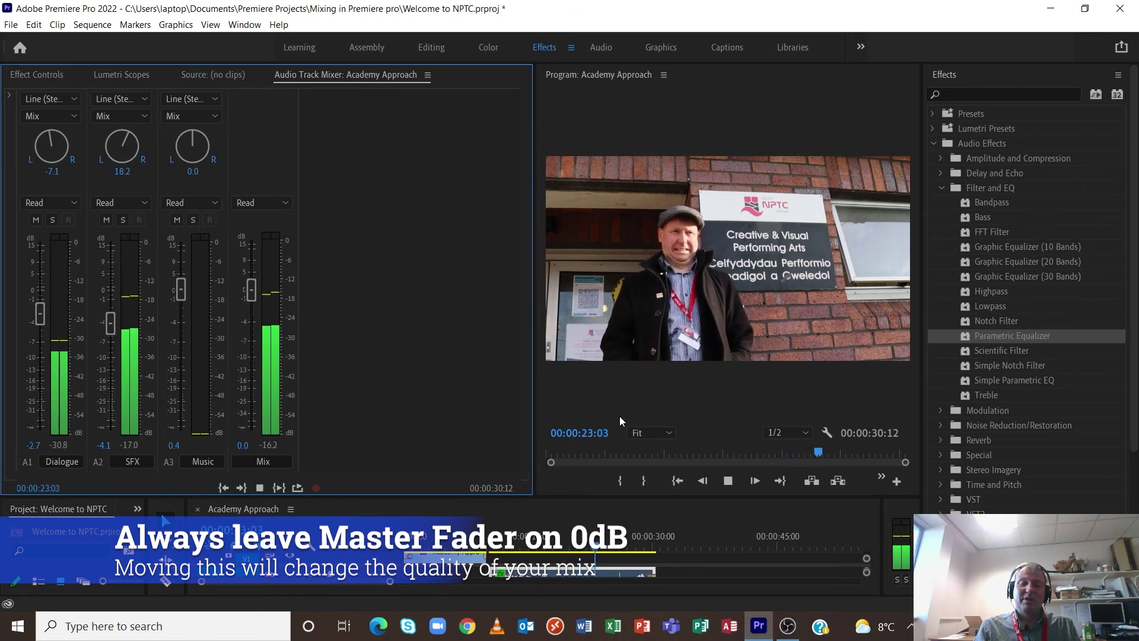
left_click(727, 481)
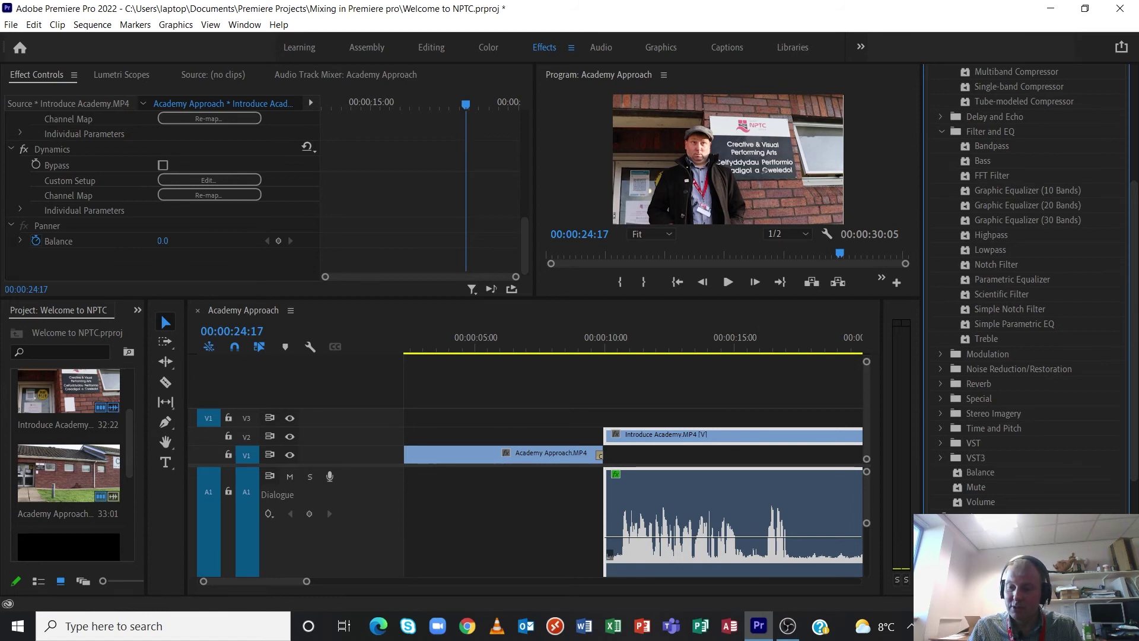
Add a Constant Gain crossfade to the dialogue clip's start, restore the Audio Track Mixer, and play from the beginning.
left_click_drag(997, 534, 610, 500)
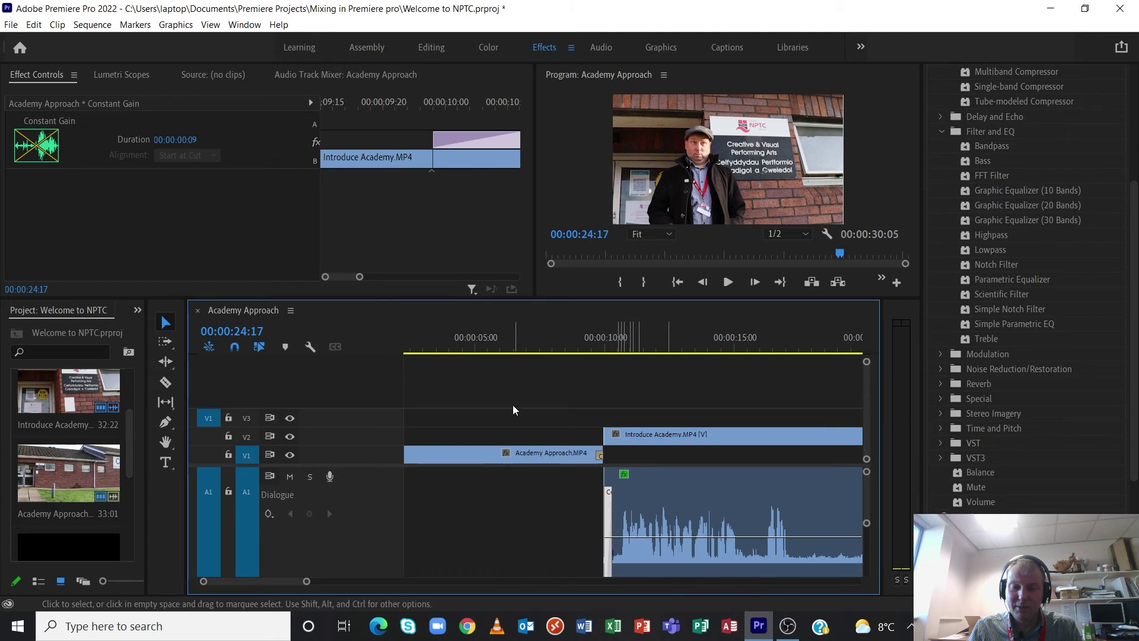
left_click(496, 348)
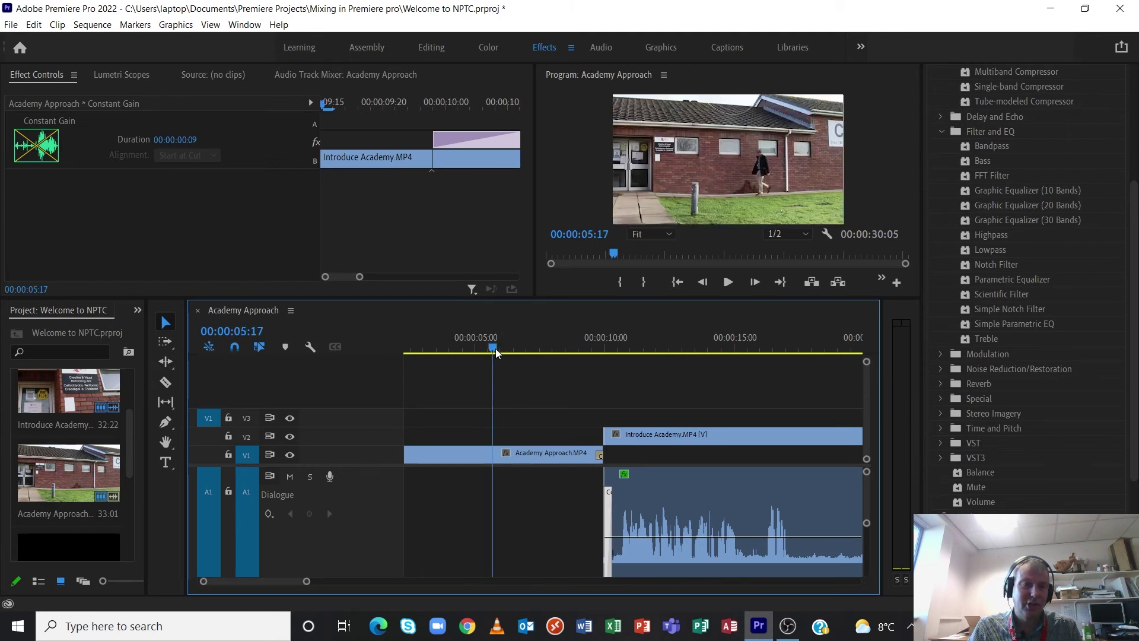
left_click(346, 74)
left_click_drag(321, 298, 321, 404)
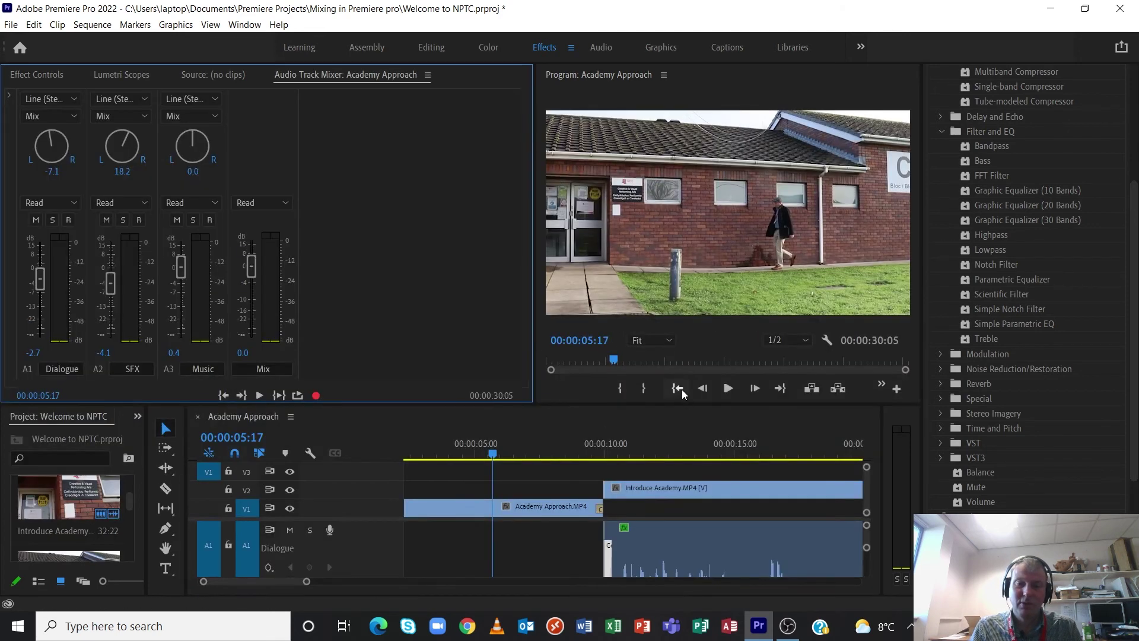
left_click(678, 389)
left_click(729, 388)
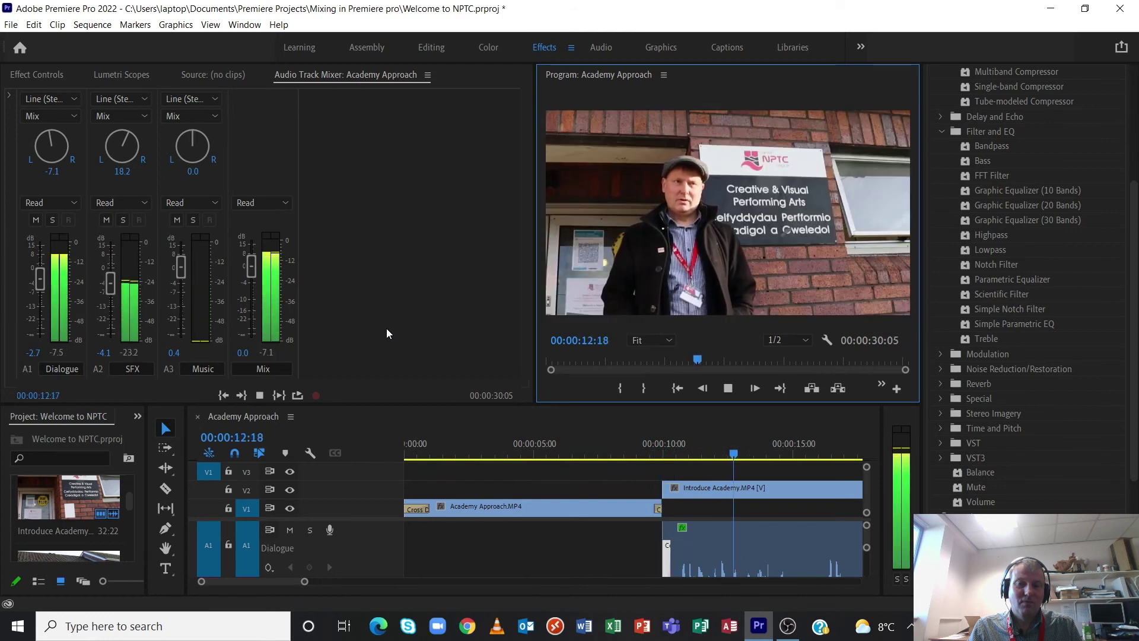
Stop playback at 00:00:14:07 and show the track mixer's effect and send slots.
left_click(727, 388)
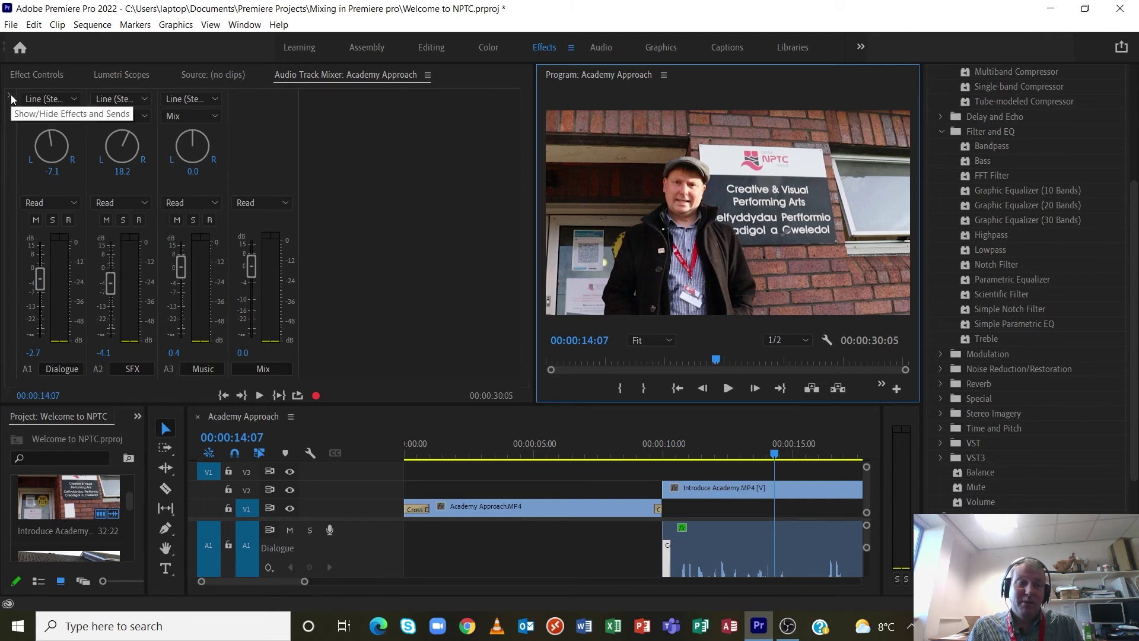
left_click(12, 98)
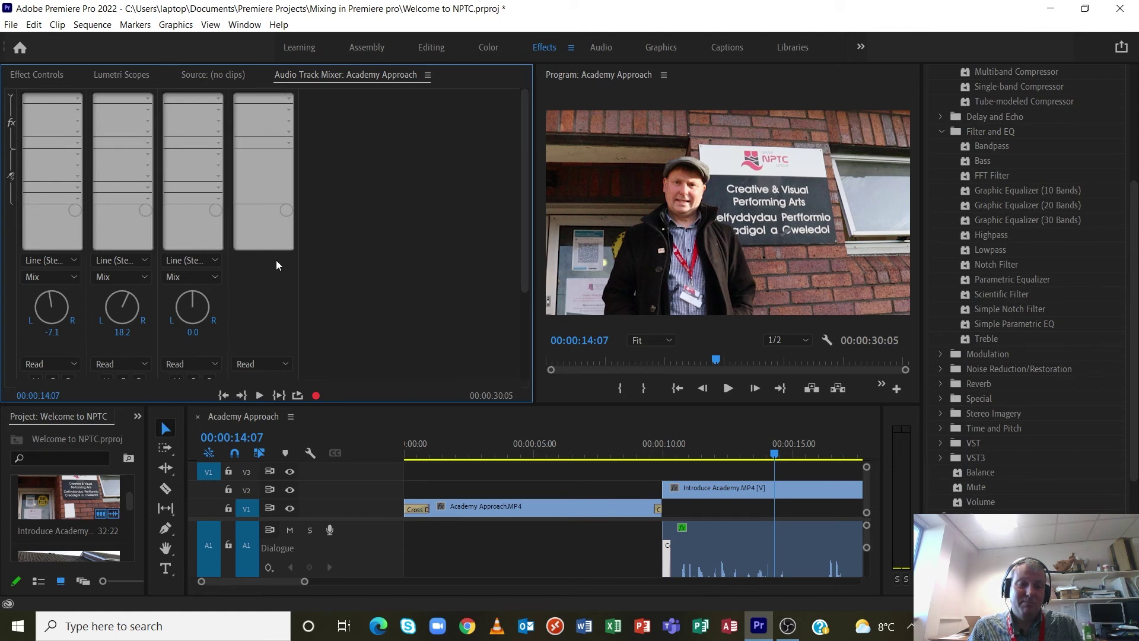
Enlarge the mixer and insert Dynamics Processing into the Mix track's first effect slot.
left_click_drag(528, 404, 567, 563)
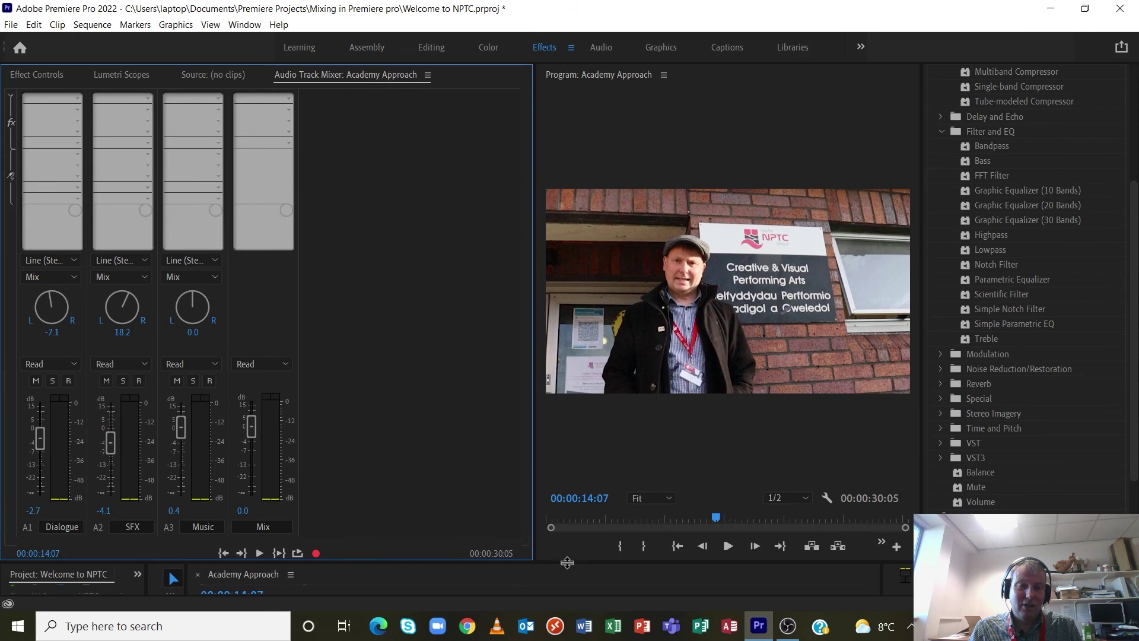
left_click(289, 100)
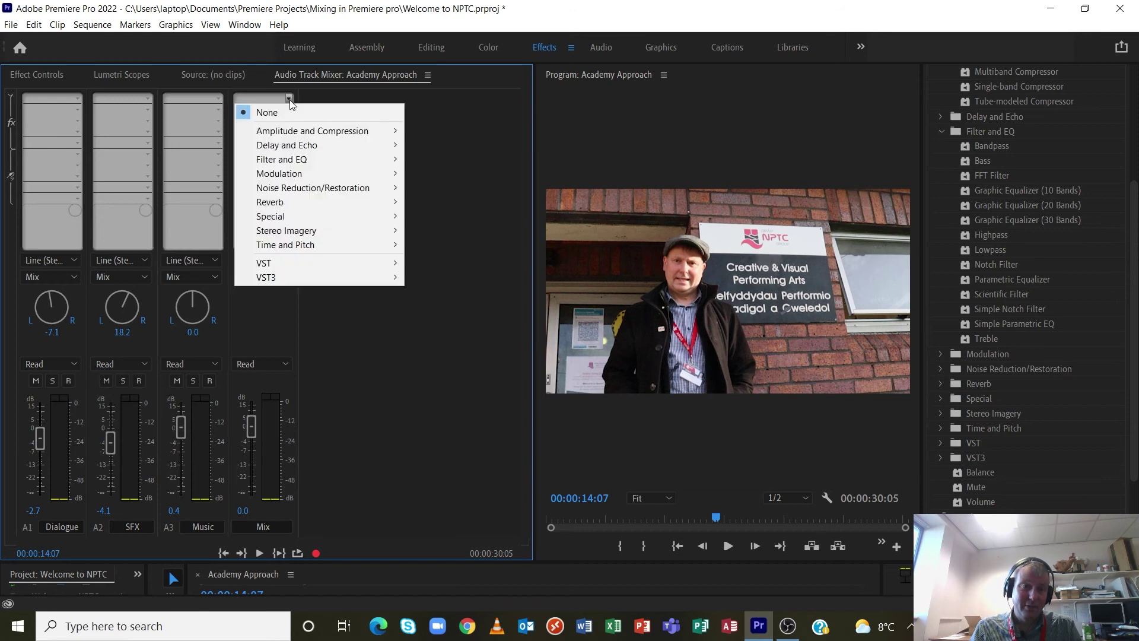
mouse_move(325, 130)
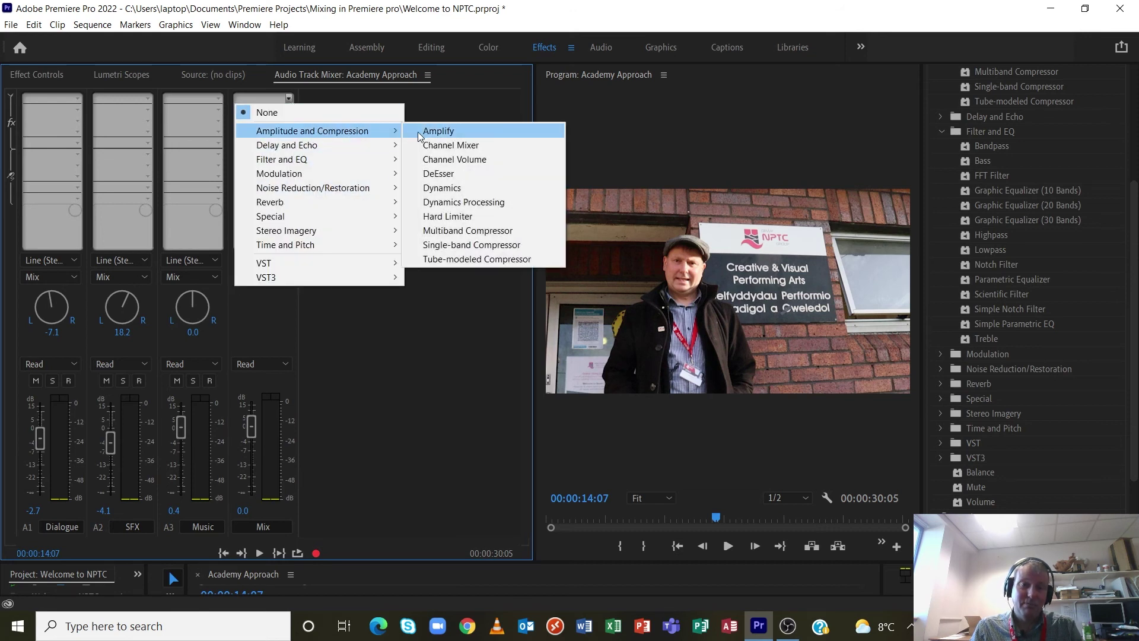
left_click(461, 202)
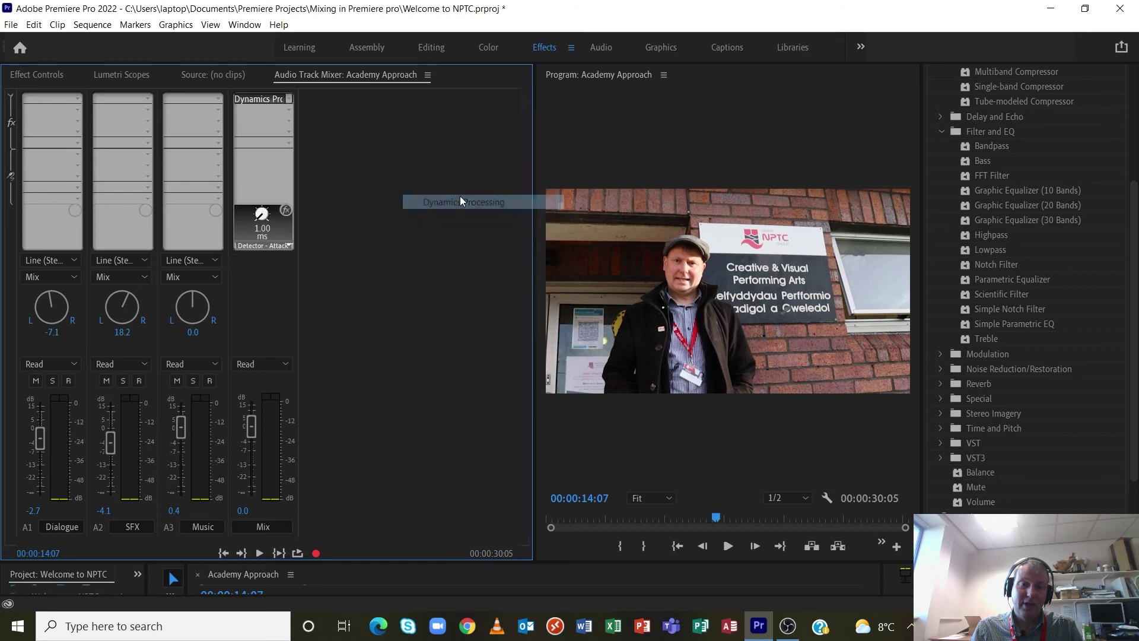
left_click(288, 245)
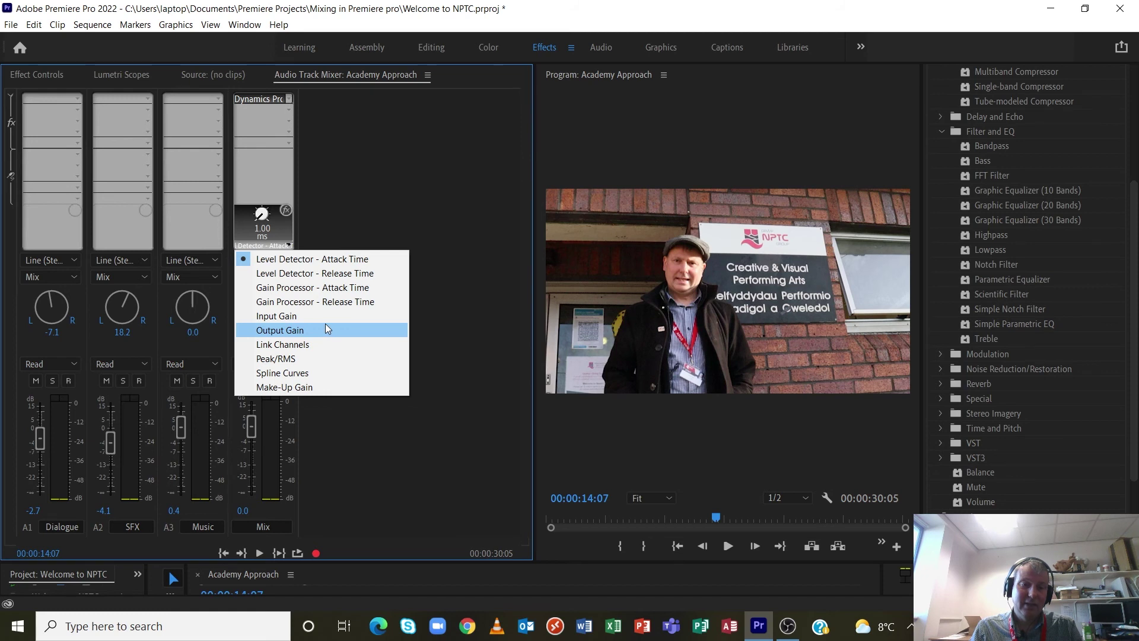
Replace the Mix slot's Dynamics Processing with the Amplitude and Compression > Dynamics effect.
left_click(289, 99)
left_click(279, 112)
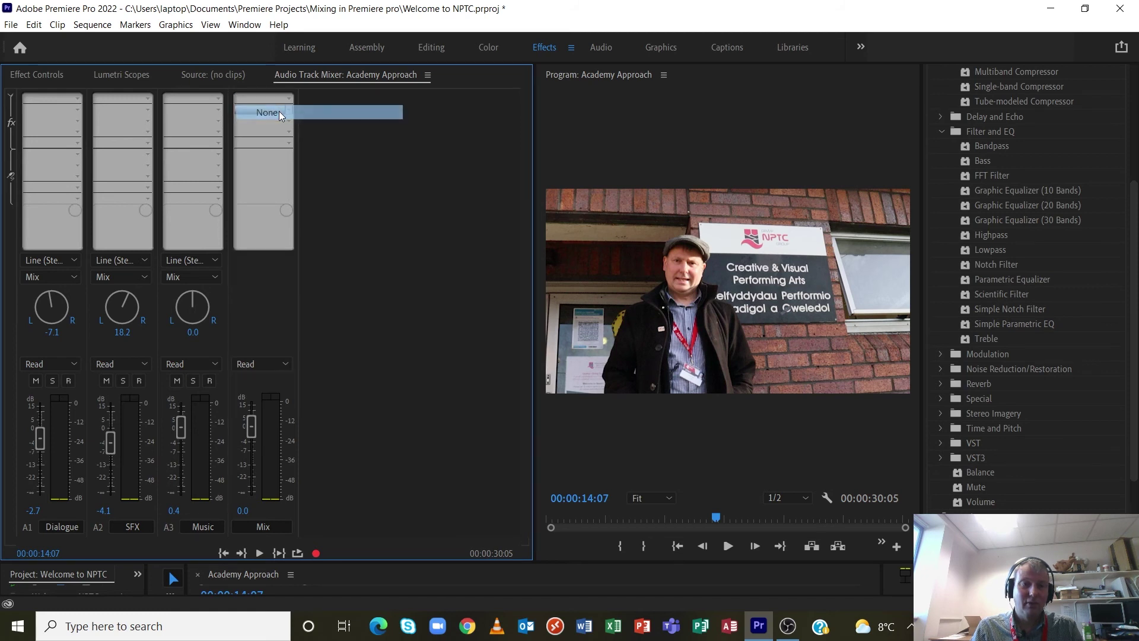
left_click(289, 98)
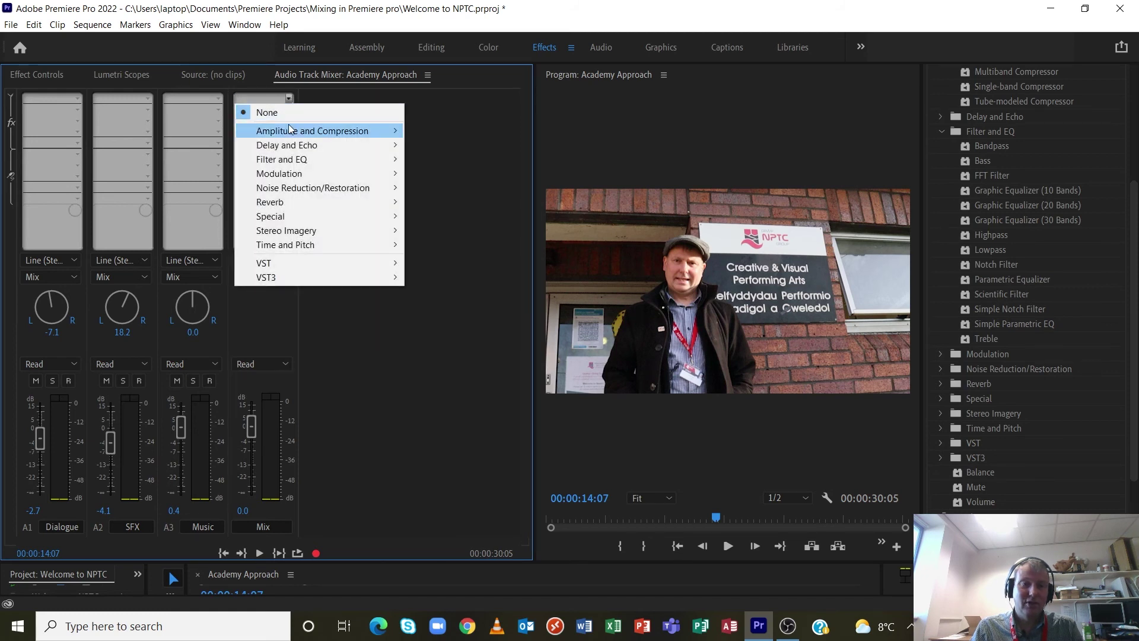
mouse_move(294, 131)
left_click(459, 188)
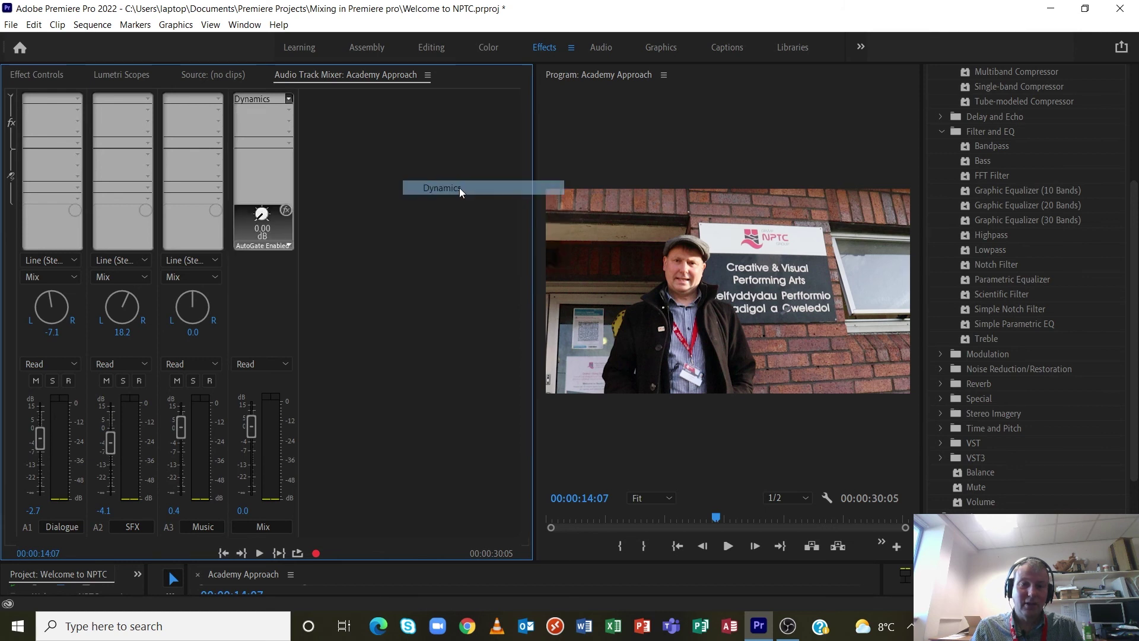
Switch the Mix Dynamics compressor On with a -20 dB threshold and a 2.26:1 ratio.
left_click(288, 246)
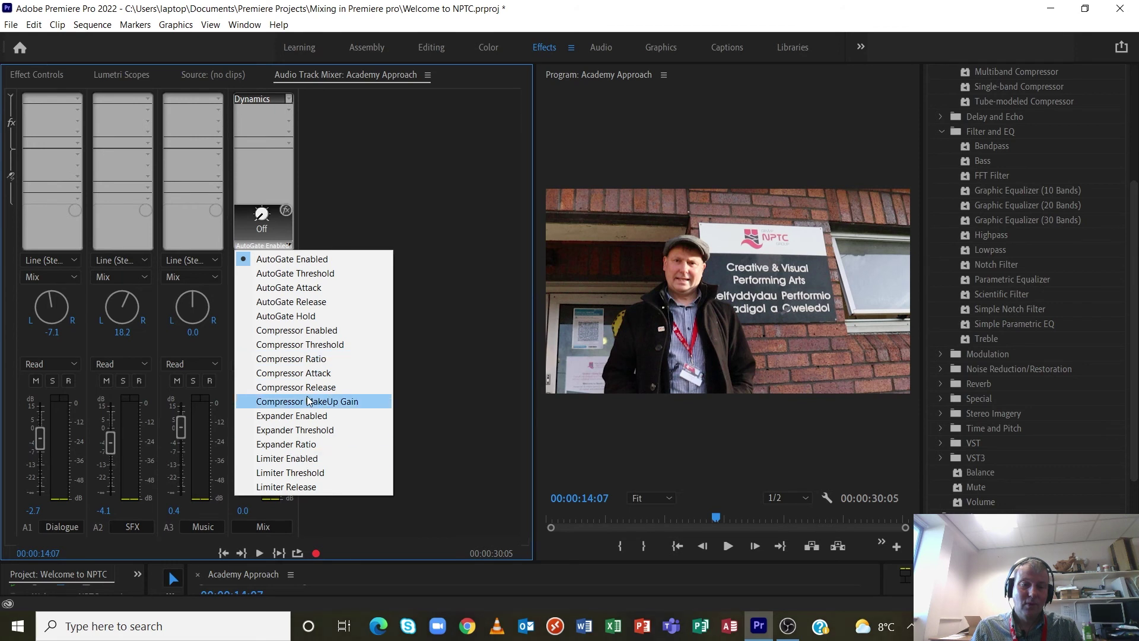
left_click(309, 330)
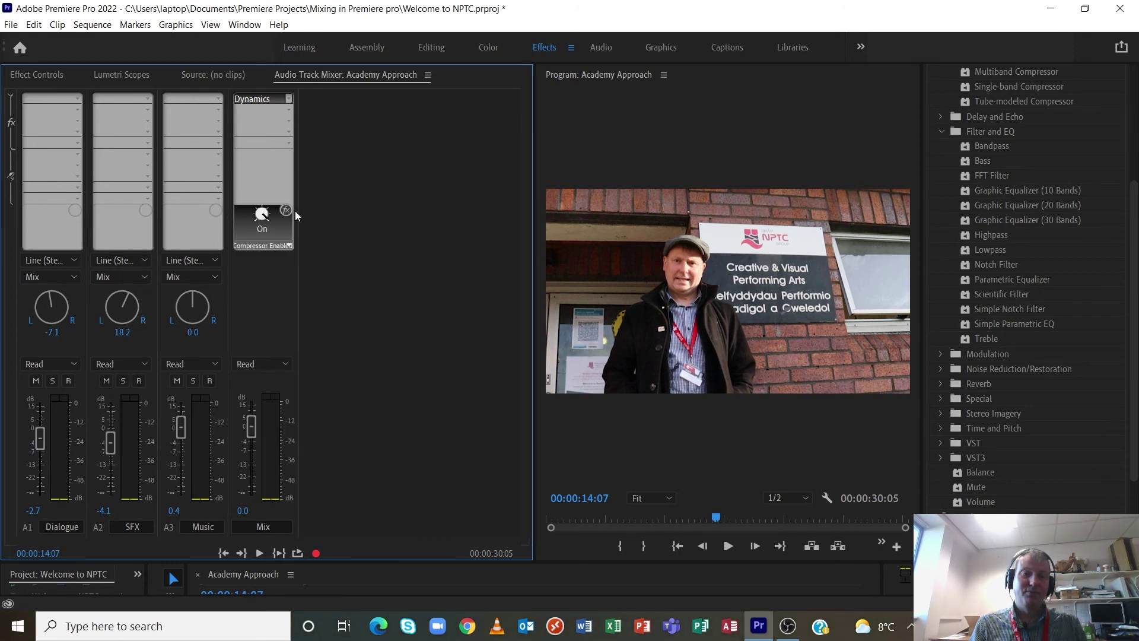
left_click(287, 245)
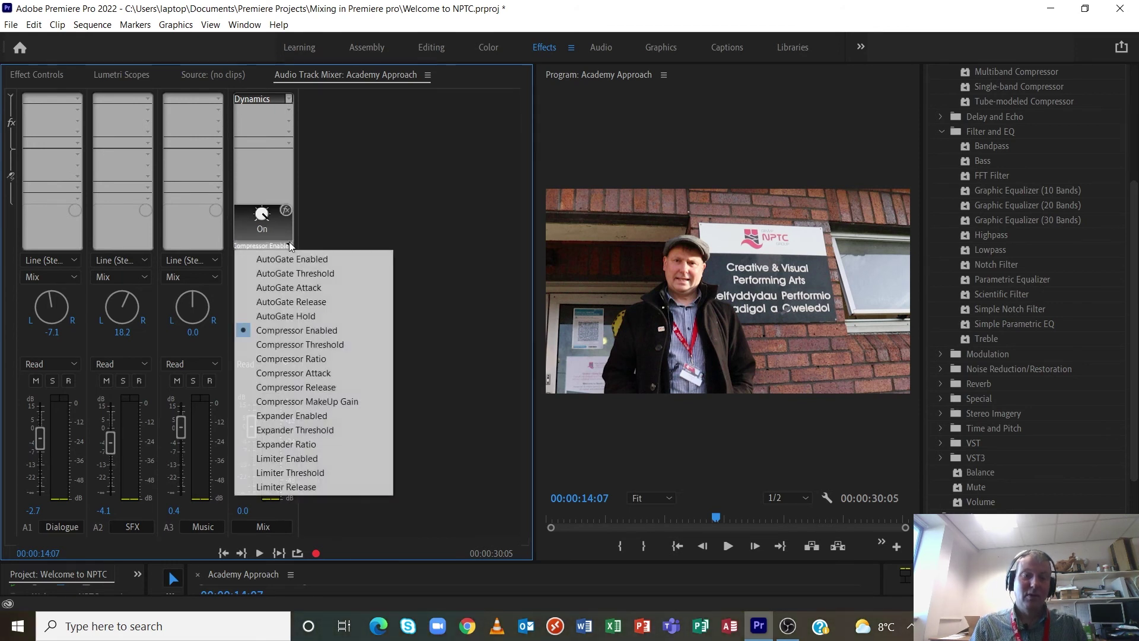
left_click(344, 343)
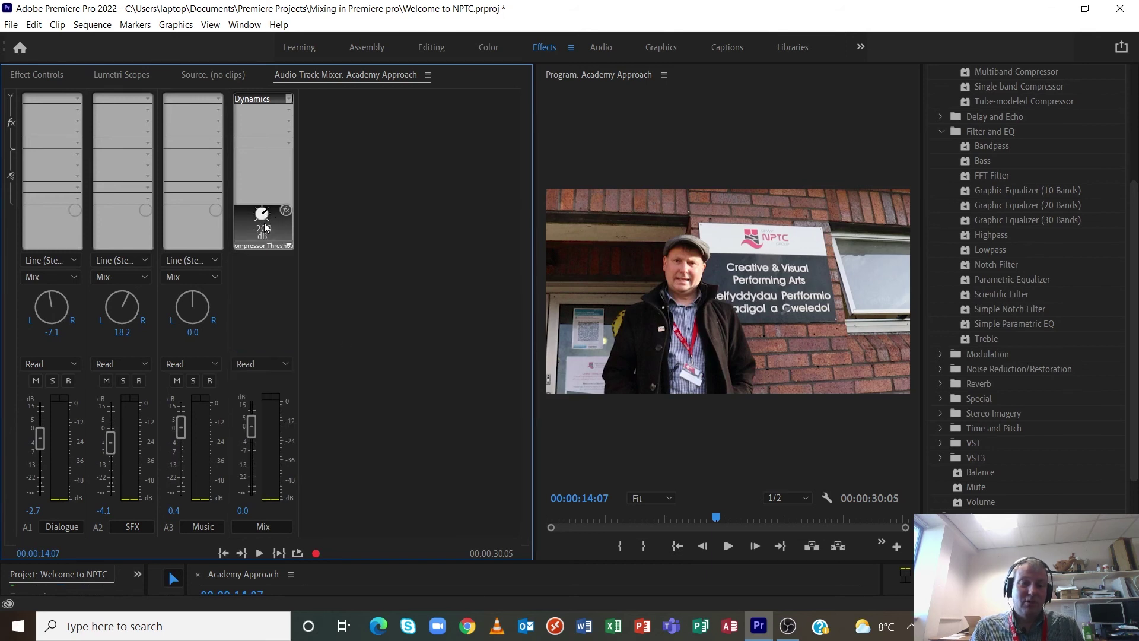
left_click(290, 244)
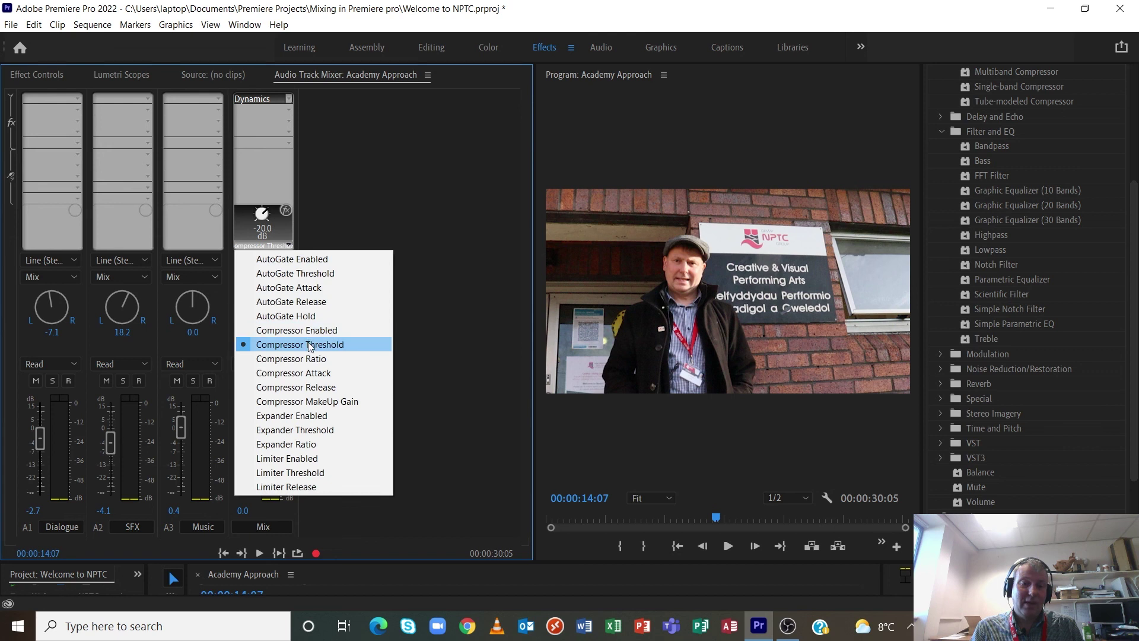
left_click(309, 359)
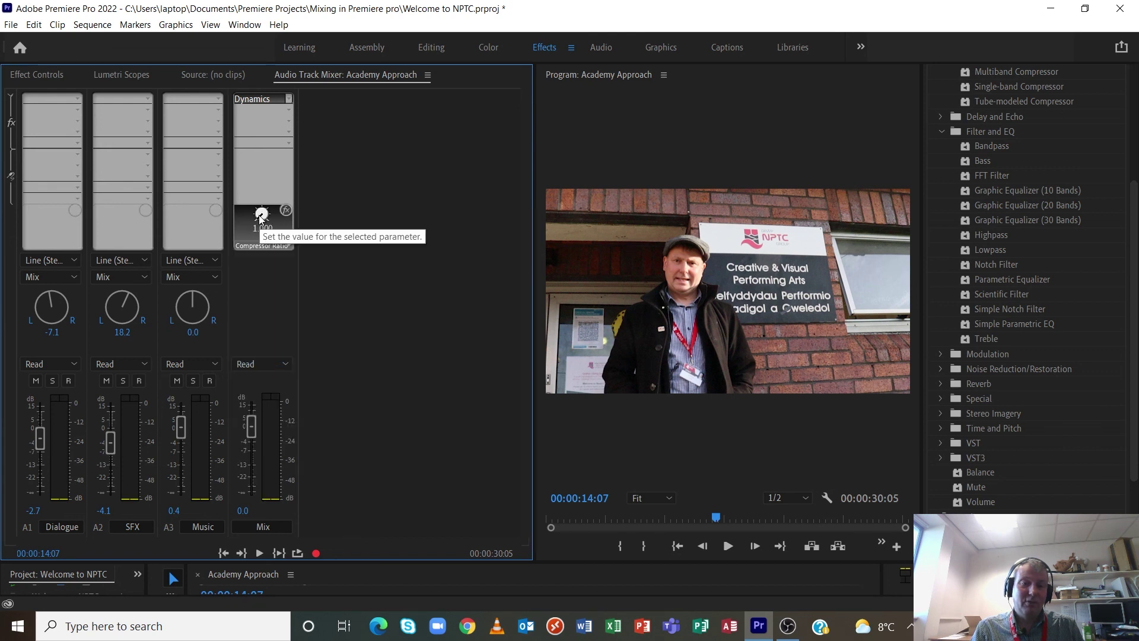
left_click_drag(270, 222, 261, 221)
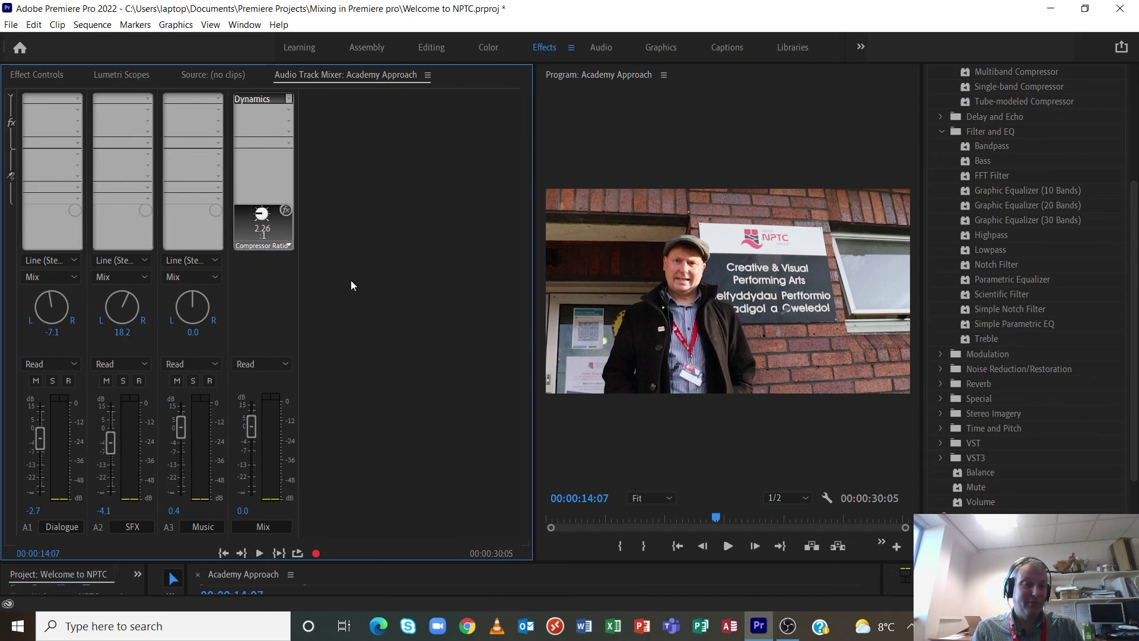
Play the mix and raise the compressor make-up gain to about 6 dB.
key("space")
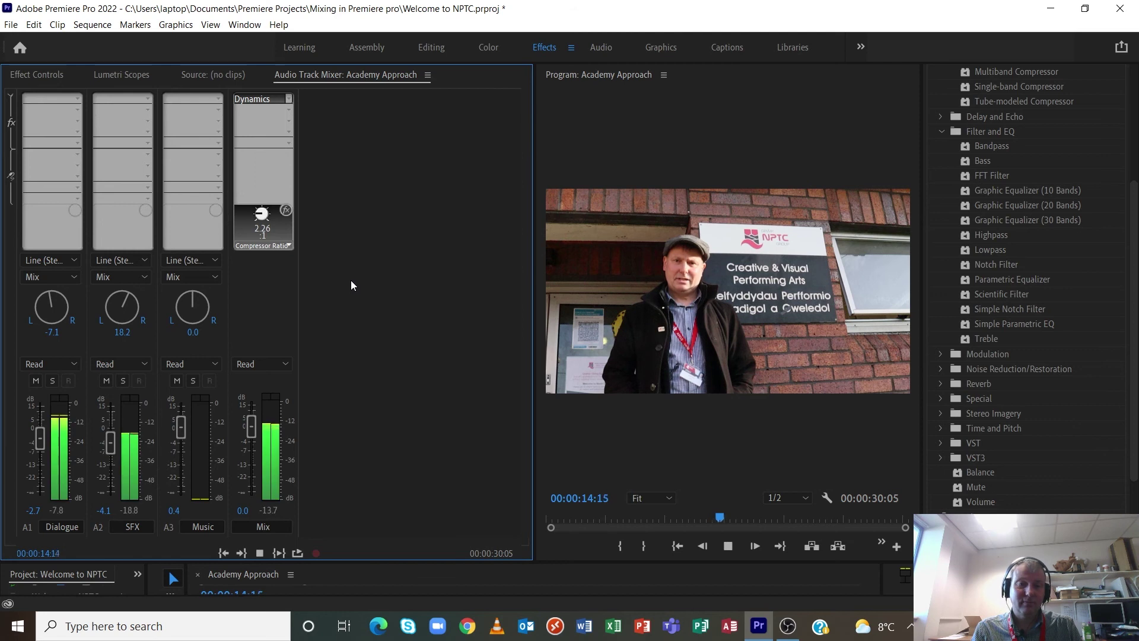
left_click(288, 245)
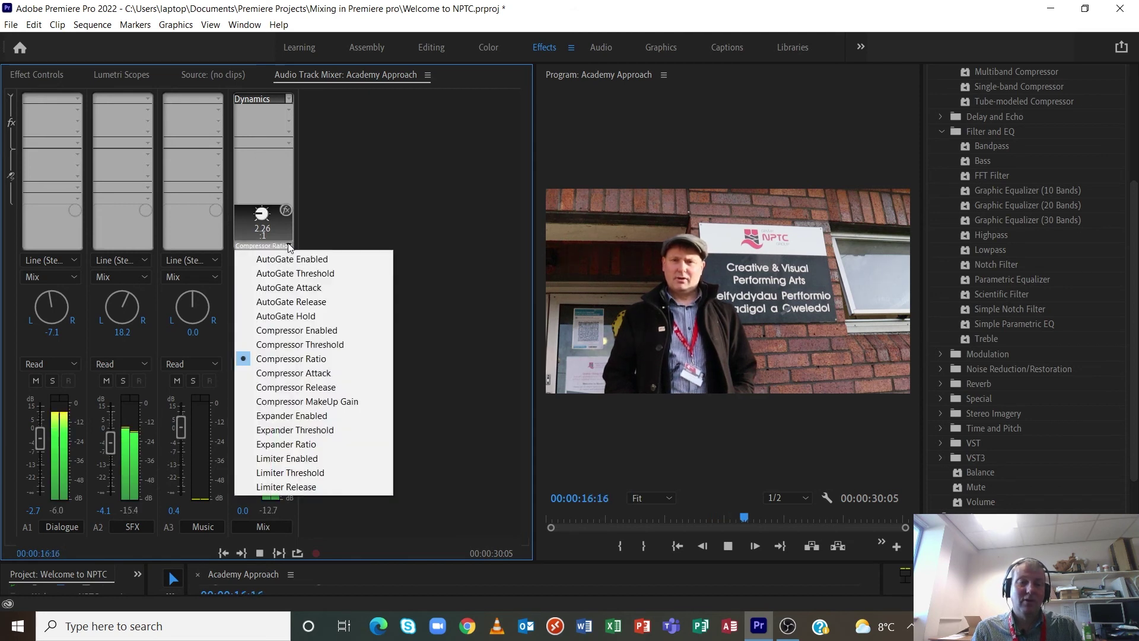
left_click(314, 401)
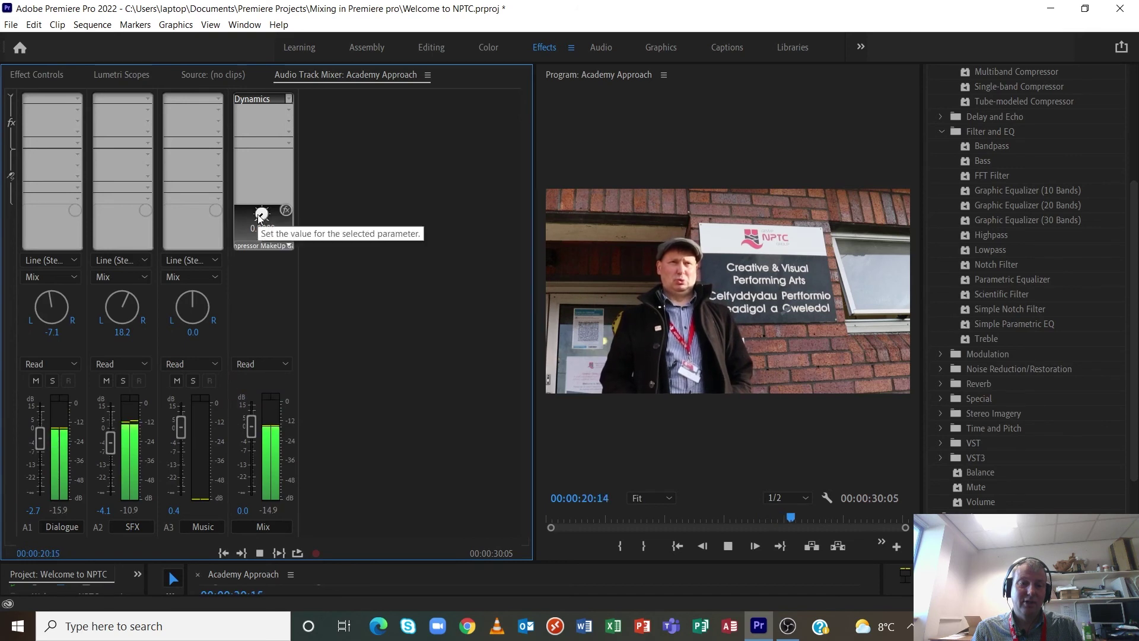
left_click_drag(268, 219, 259, 252)
left_click_drag(272, 335, 277, 350)
Replay from the start, try a higher make-up gain, settle at 8.88 dB, and return to the start.
key("space")
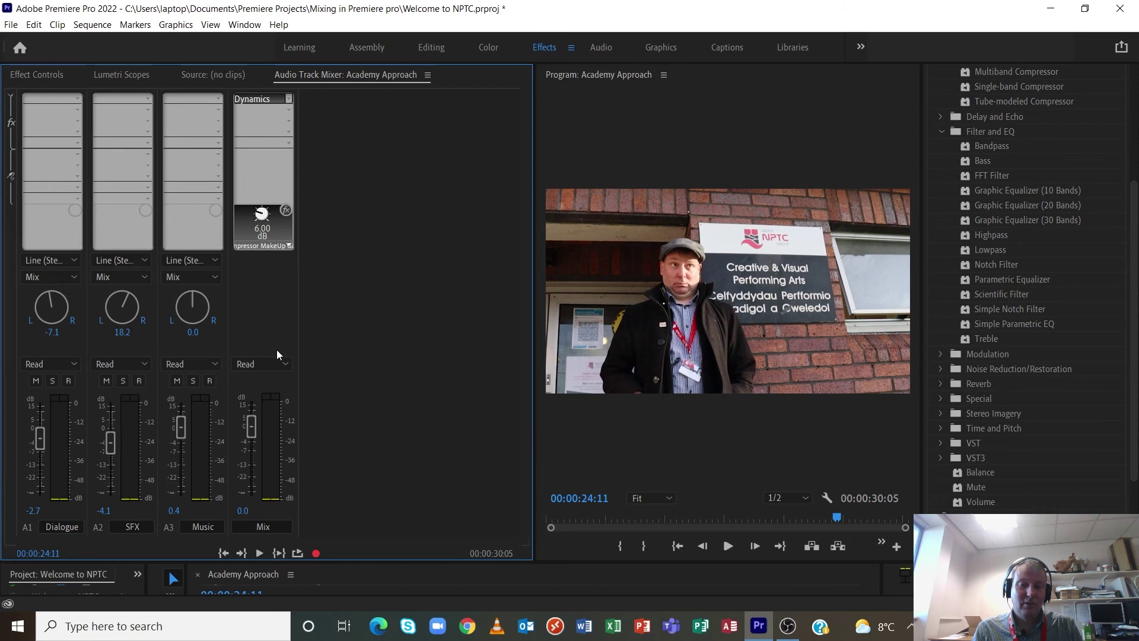
key("Home")
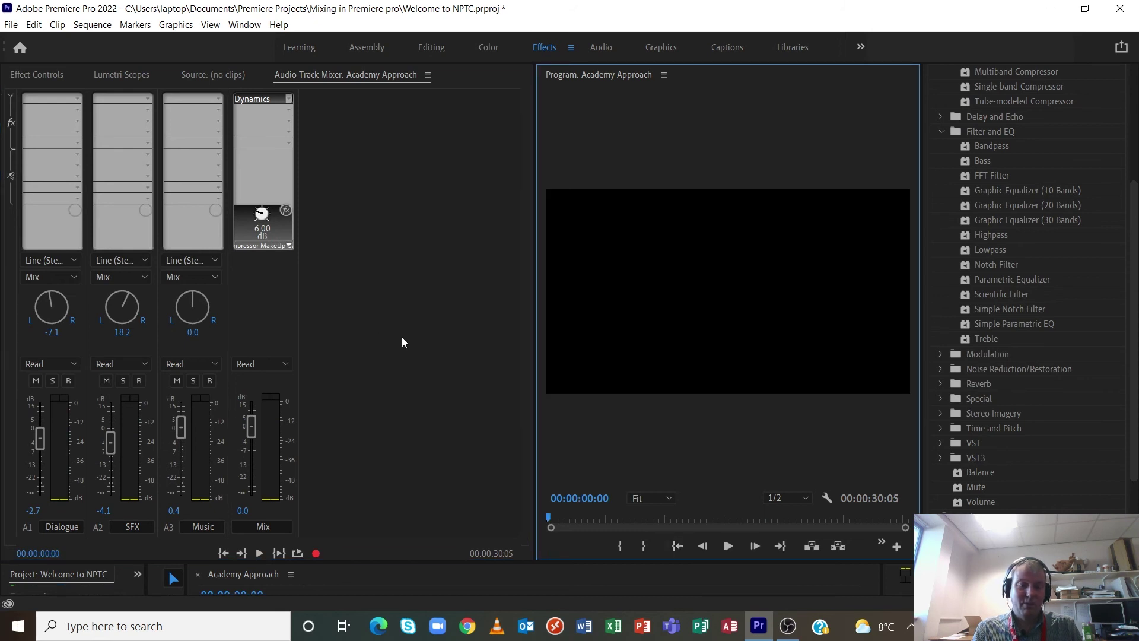
key("space")
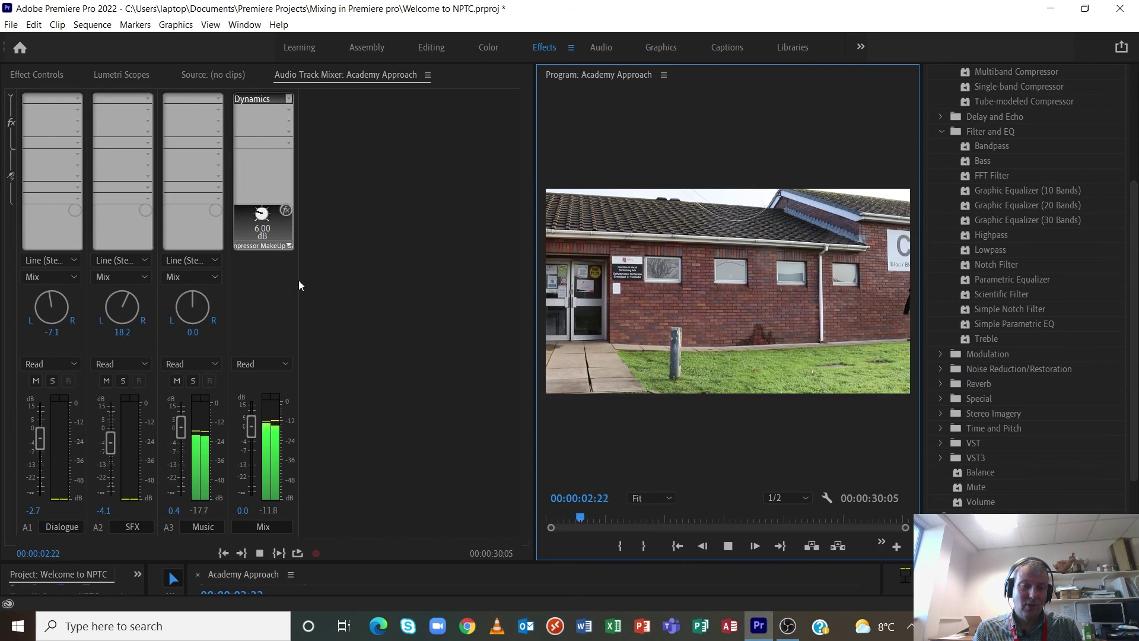
left_click_drag(256, 216, 240, 178)
left_click_drag(259, 218, 259, 240)
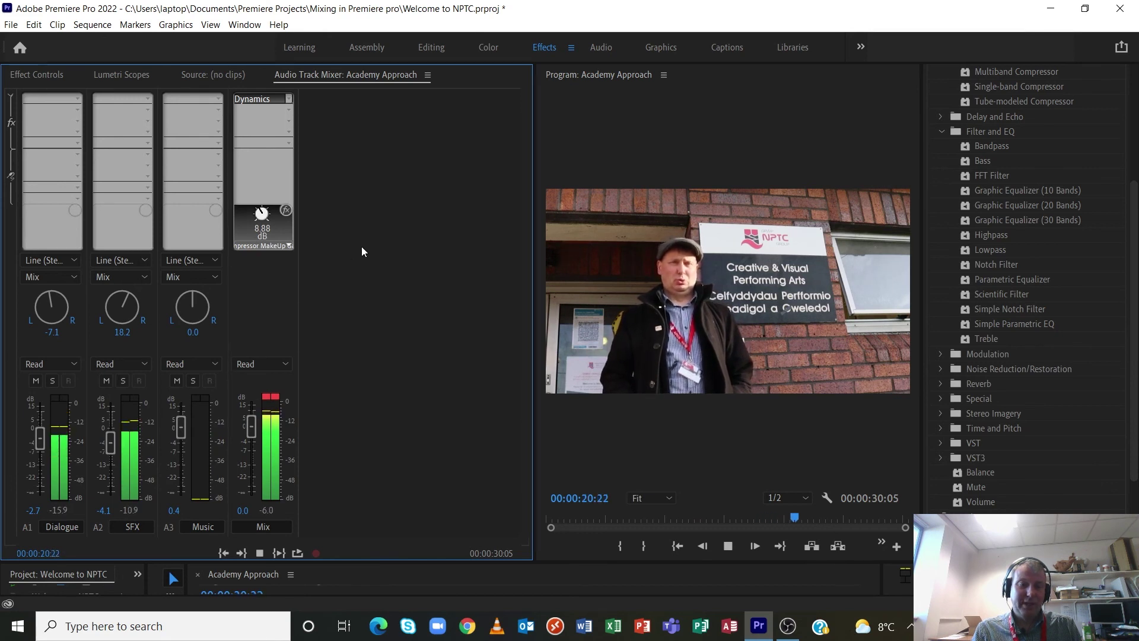
key("space")
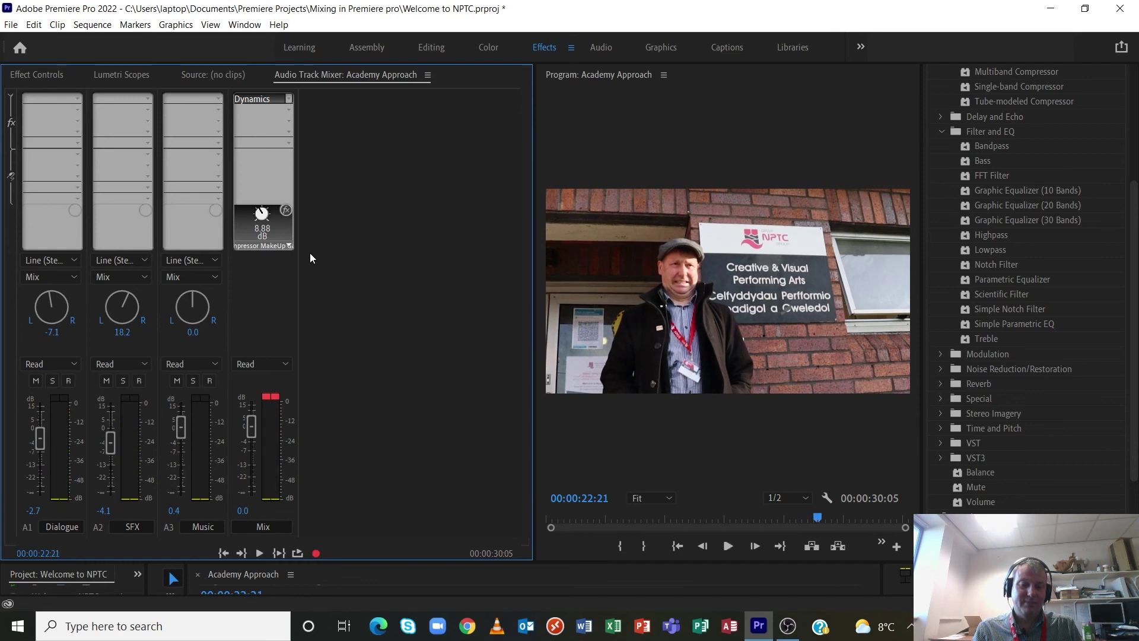
left_click(677, 546)
Turn on the Mix Dynamics limiter with its threshold at -1.000 dB, then return to the start.
left_click(289, 245)
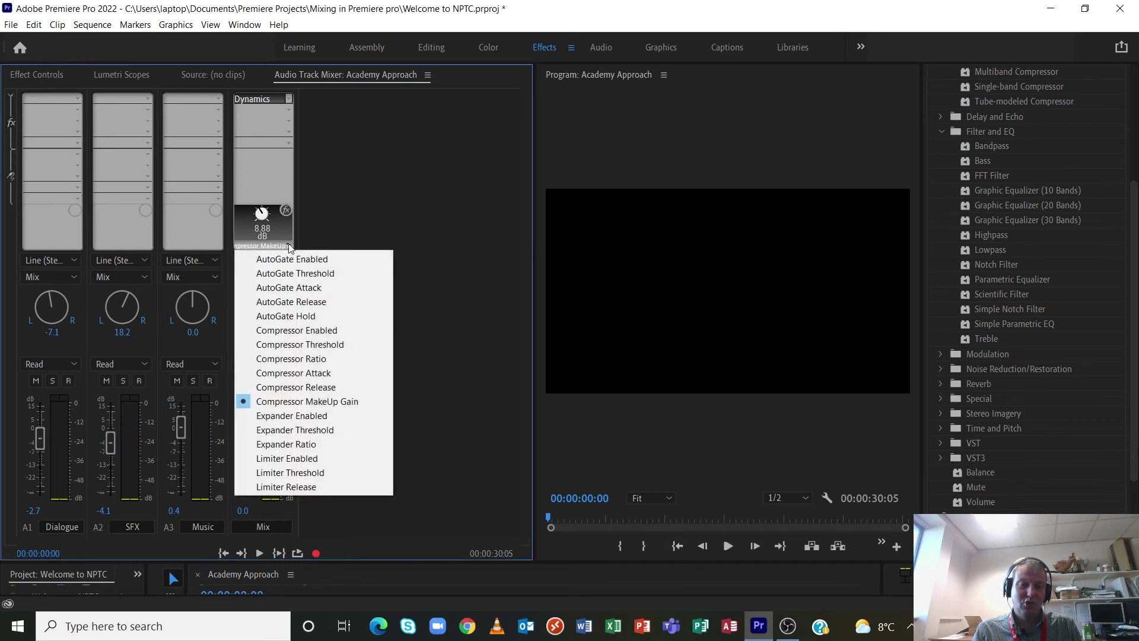
left_click(319, 457)
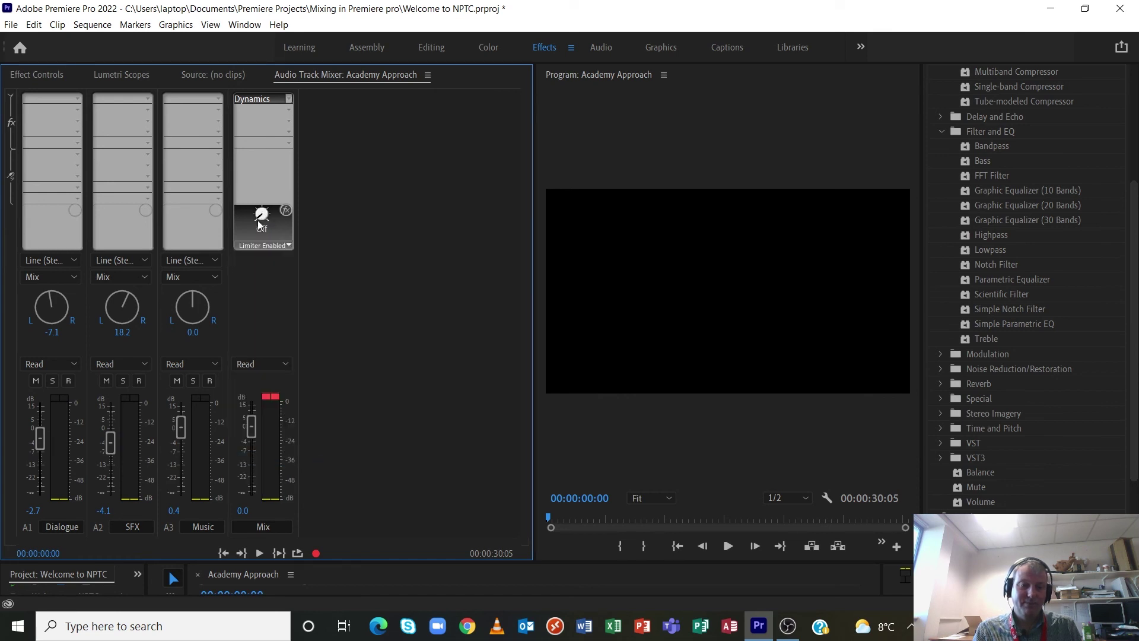
left_click(289, 245)
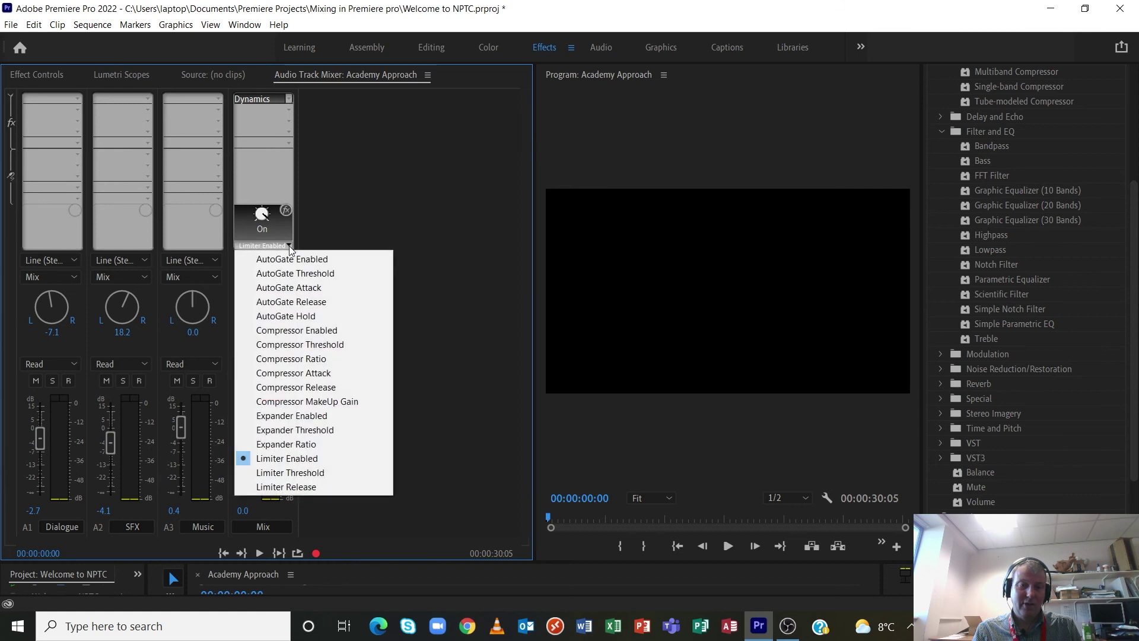
left_click(311, 472)
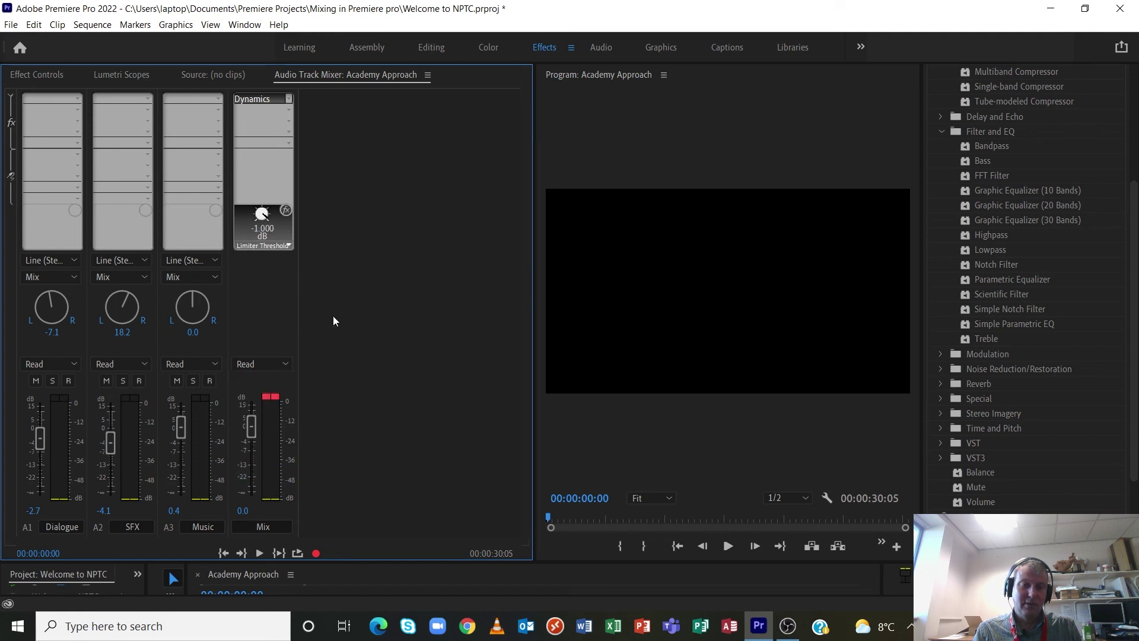
left_click(678, 546)
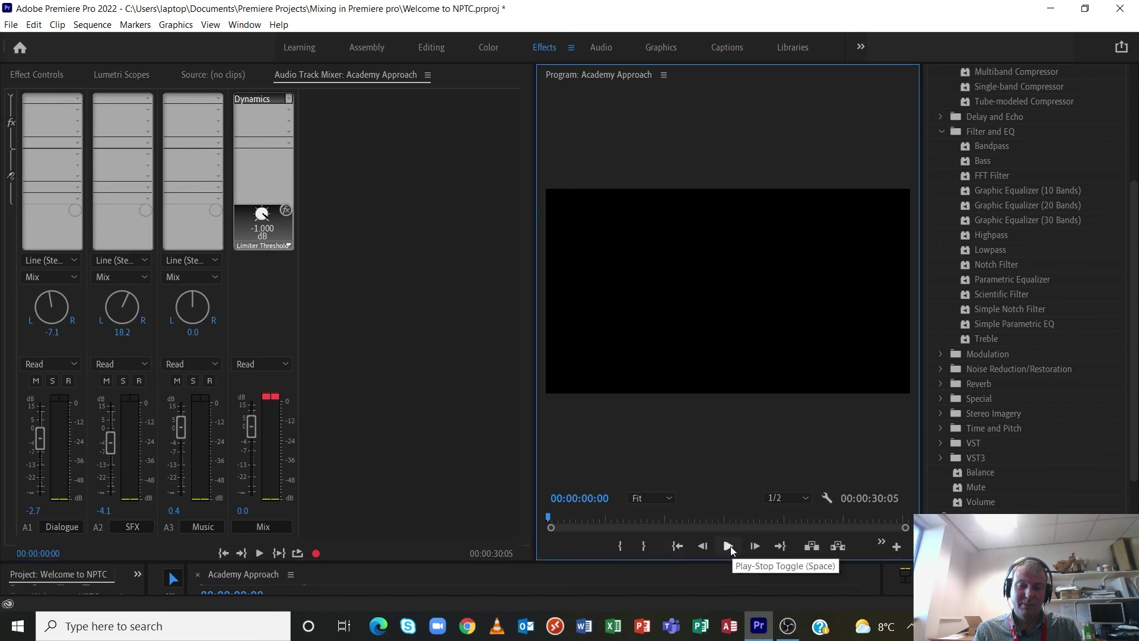
Play the limited mix with make-up gain at 10.3 dB, stopping at 00:00:26:03.
left_click(730, 546)
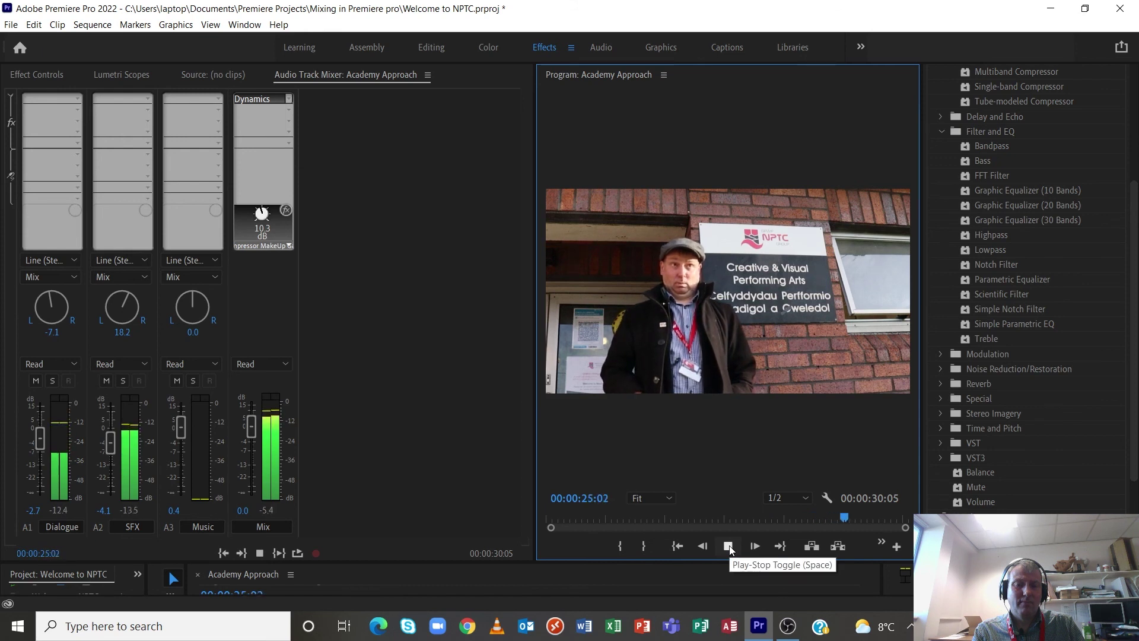
left_click(728, 546)
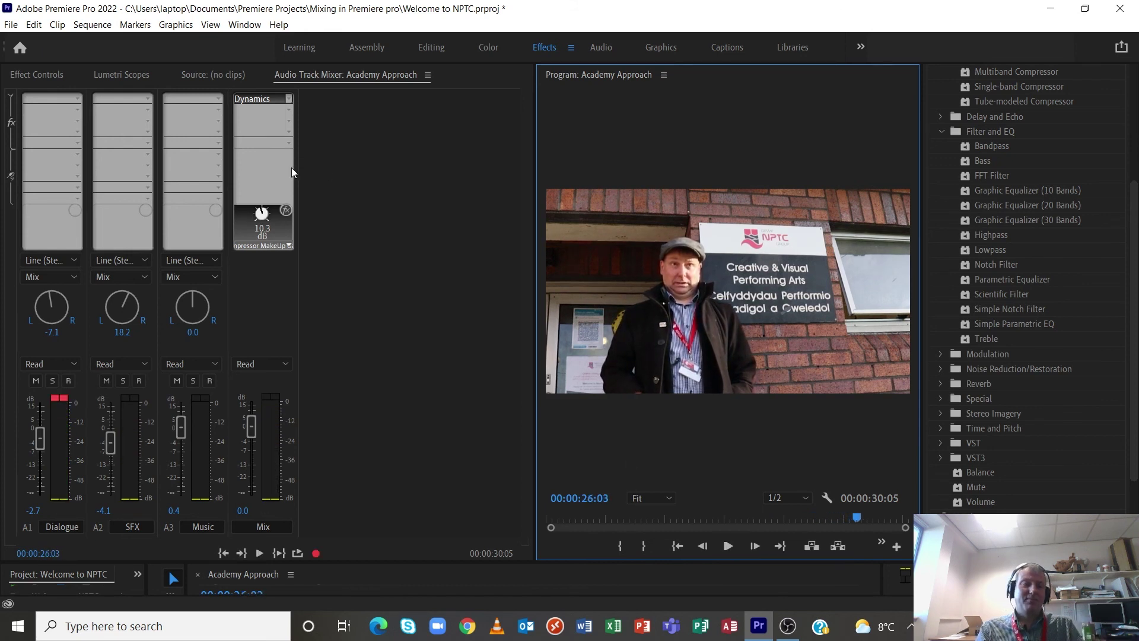
Bring up the Export Media settings for the sequence from the File menu.
left_click(11, 25)
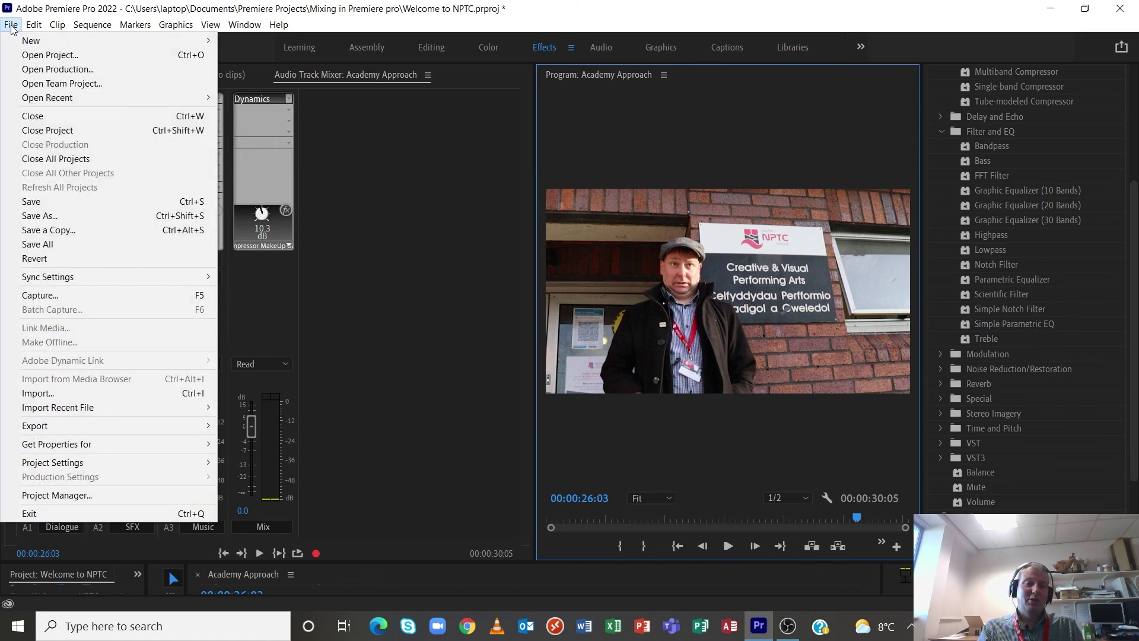
mouse_move(99, 429)
left_click(251, 422)
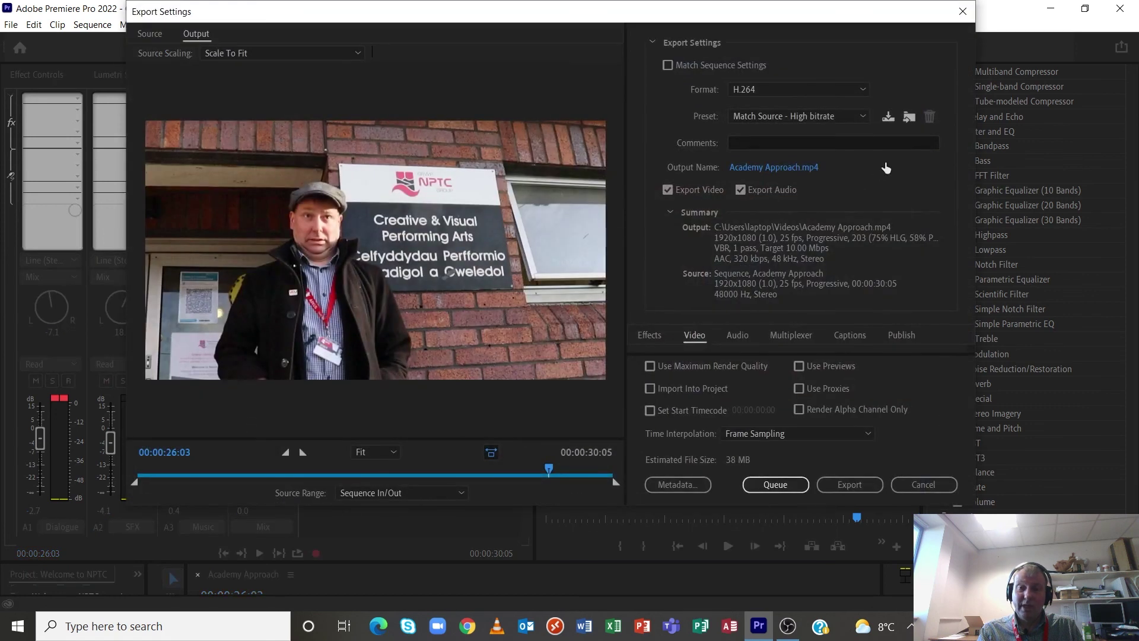
Keep H.264 format, apply the YouTube 1080p Full HD preset, and choose the output file location.
left_click(767, 90)
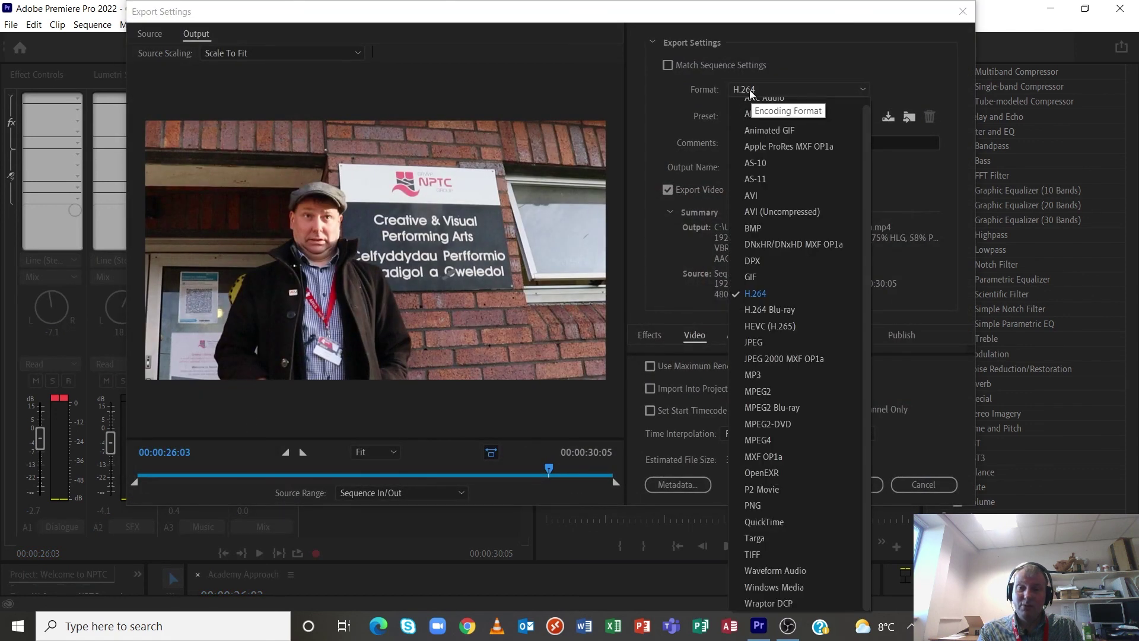
left_click(797, 88)
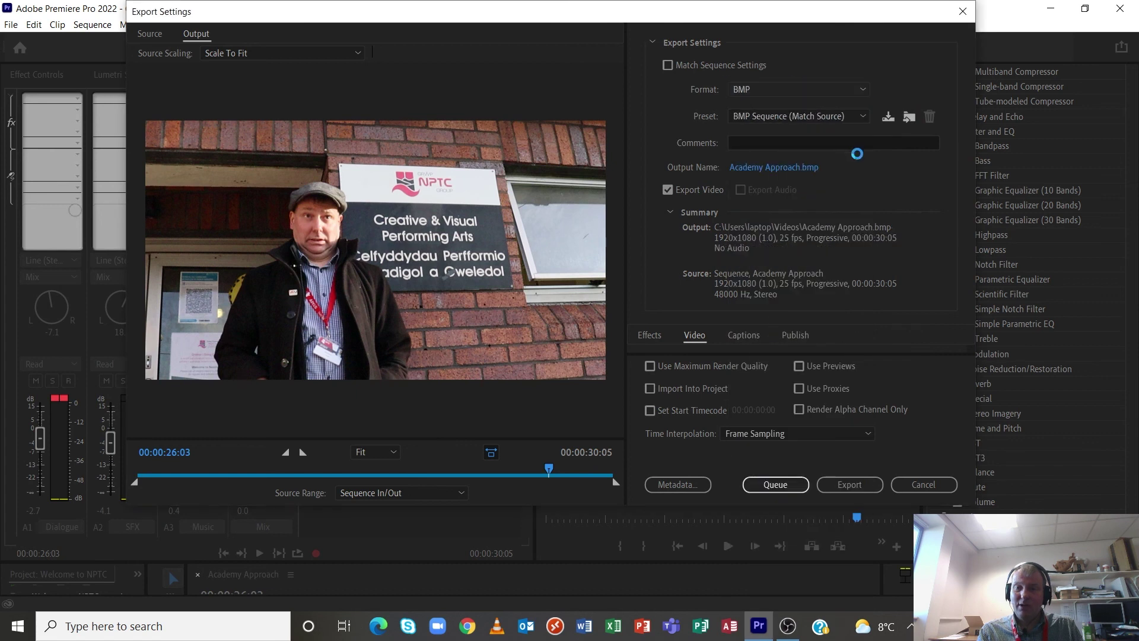
left_click(835, 115)
scroll(873, 475, "down", 5)
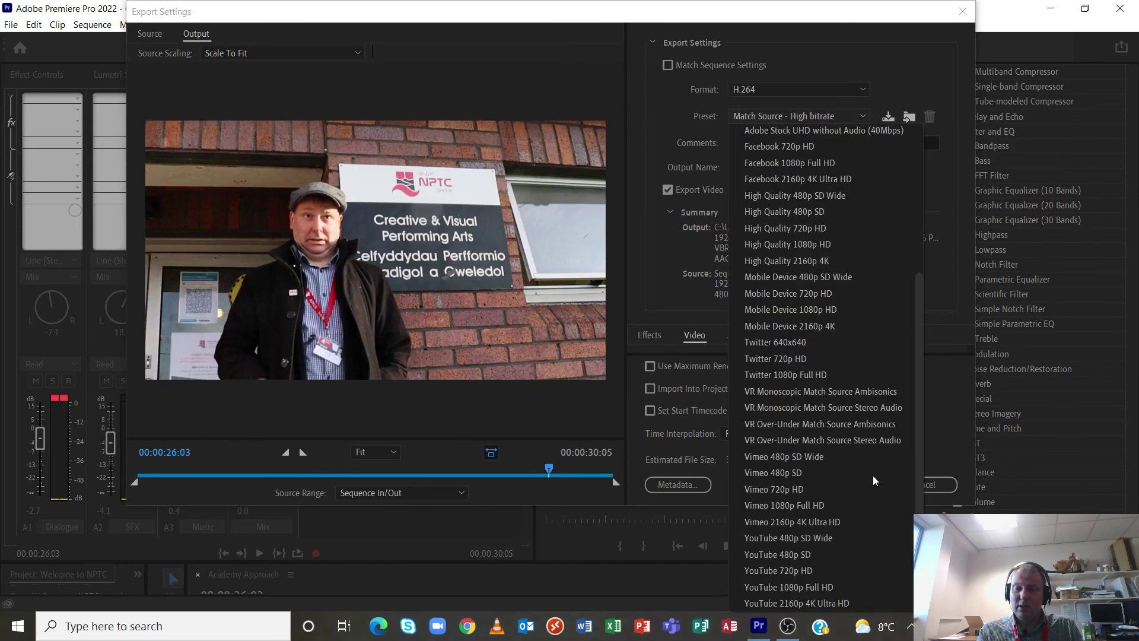
left_click(820, 585)
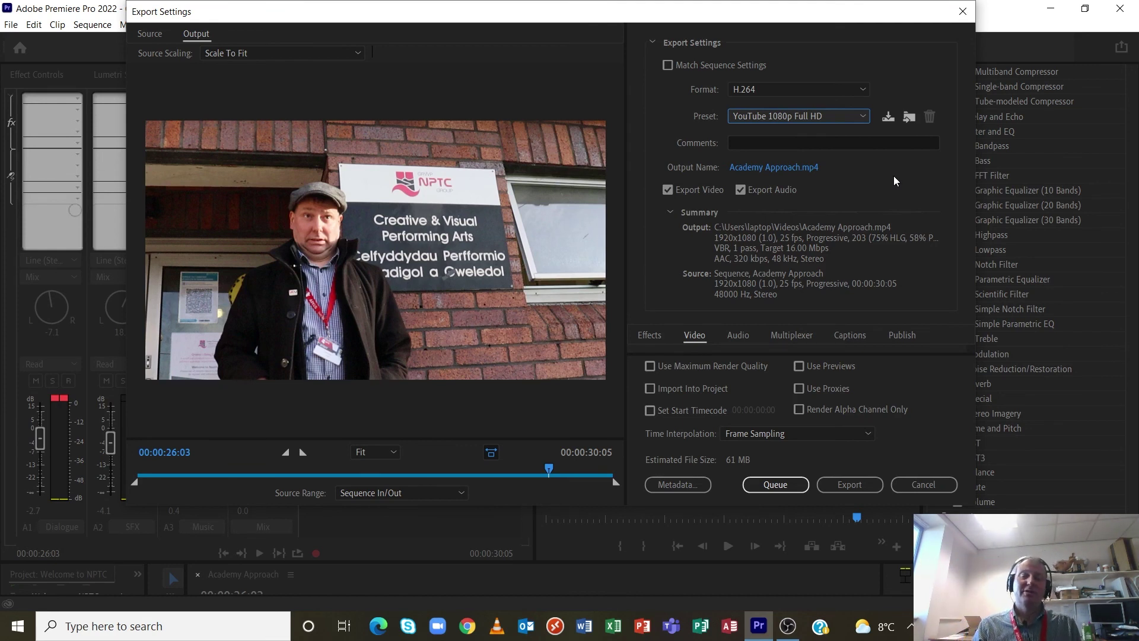
left_click(798, 170)
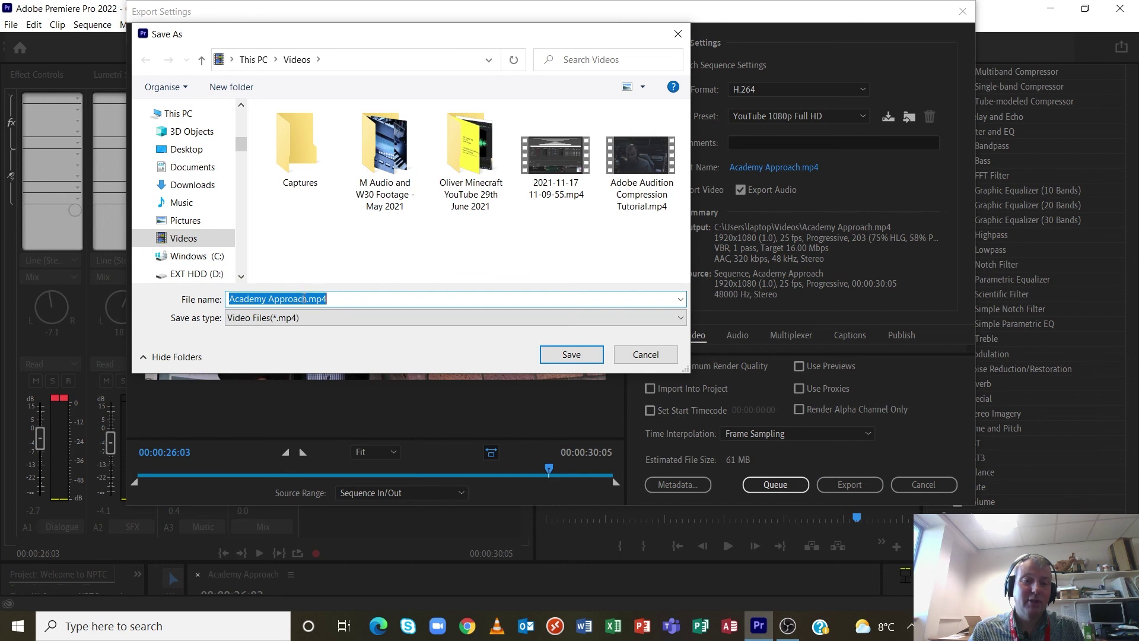
Rename the output to Introducing Acdemy.mp4 in Videos and export the sequence.
left_click_drag(307, 299, 129, 302)
type("Intr")
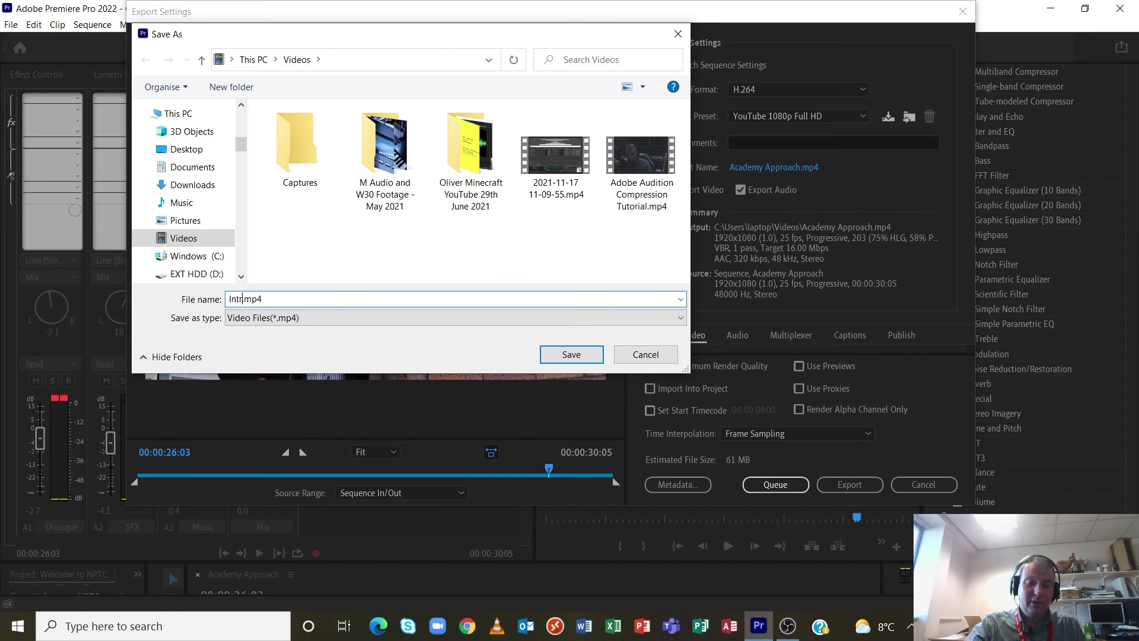
type("oducing Academy")
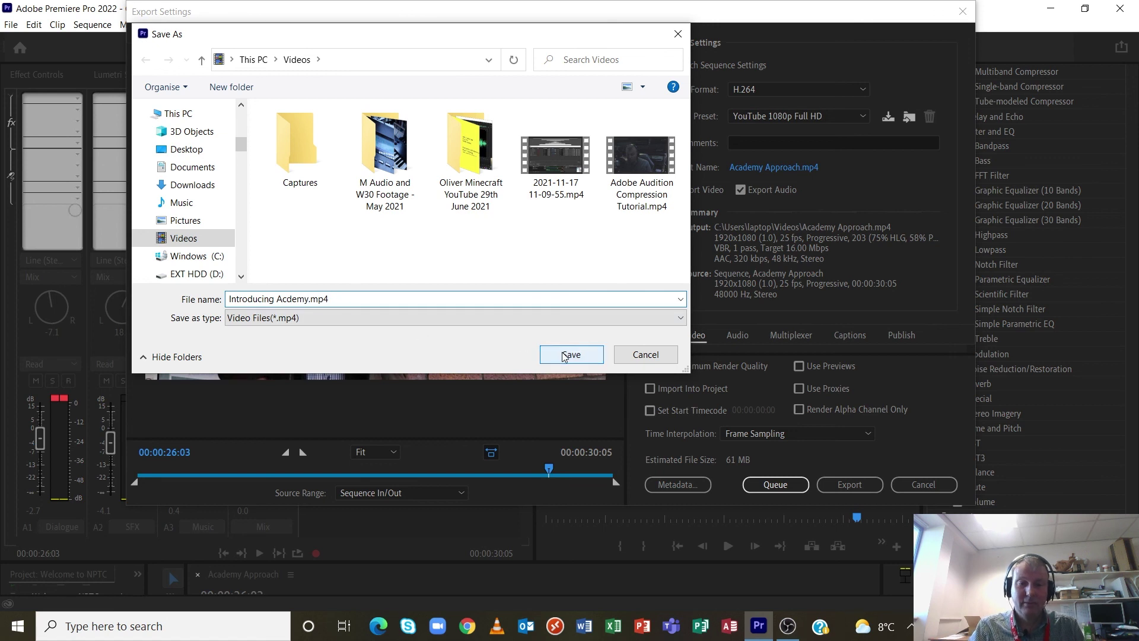
left_click(561, 352)
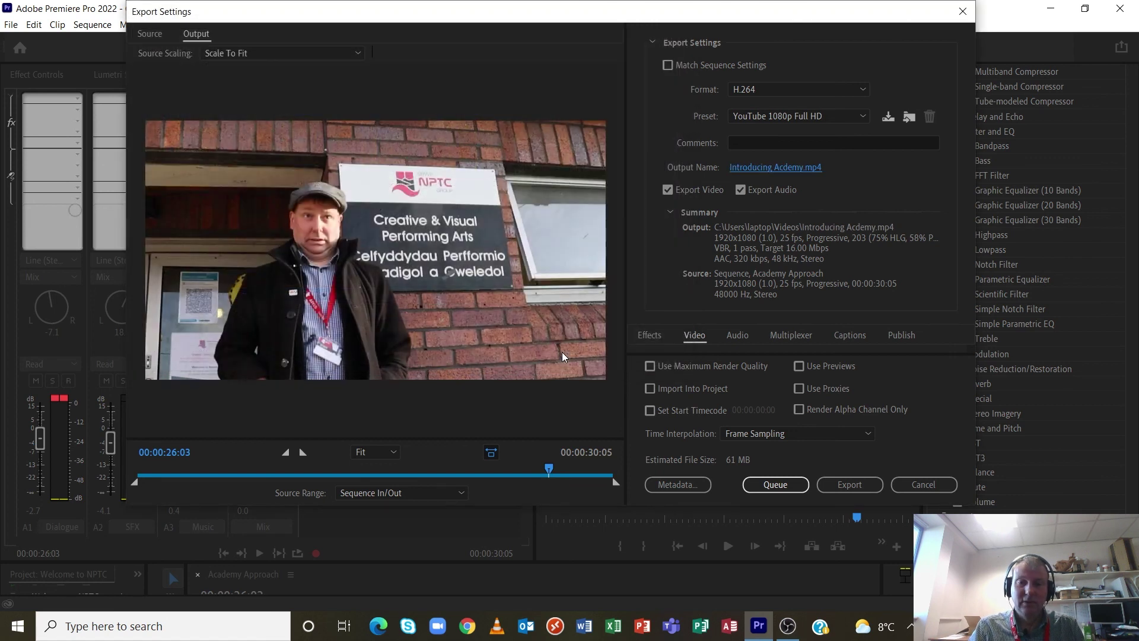
left_click(856, 483)
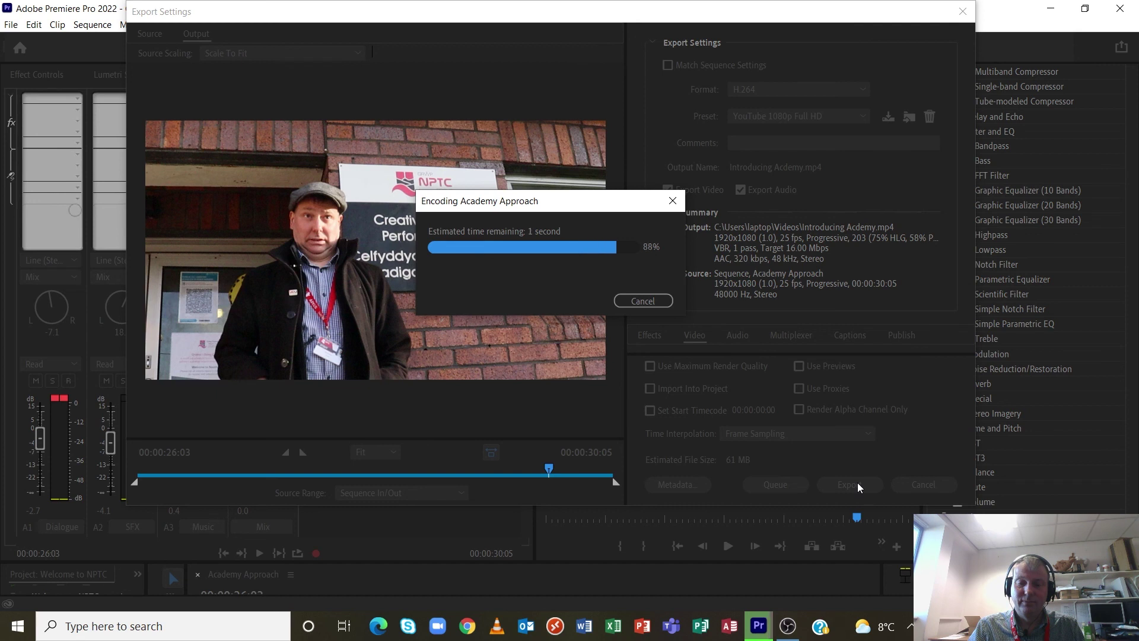
Play Introducing Acdemy.mp4 from File Explorer's Videos folder and pause it after a few seconds.
left_click(17, 626)
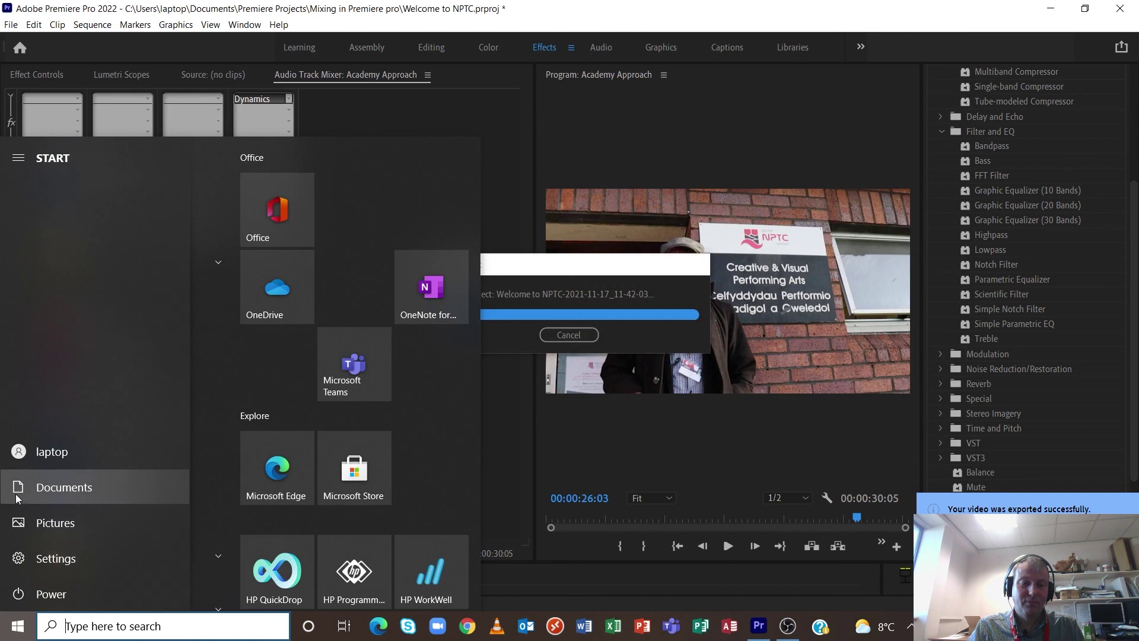
left_click(9, 487)
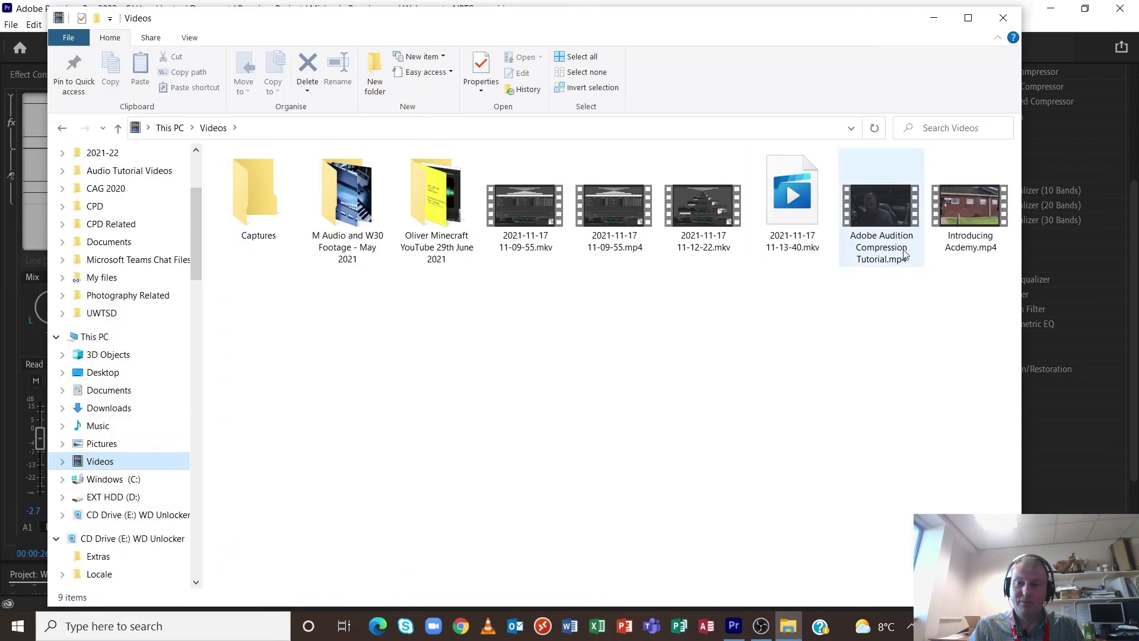
double_click(974, 212)
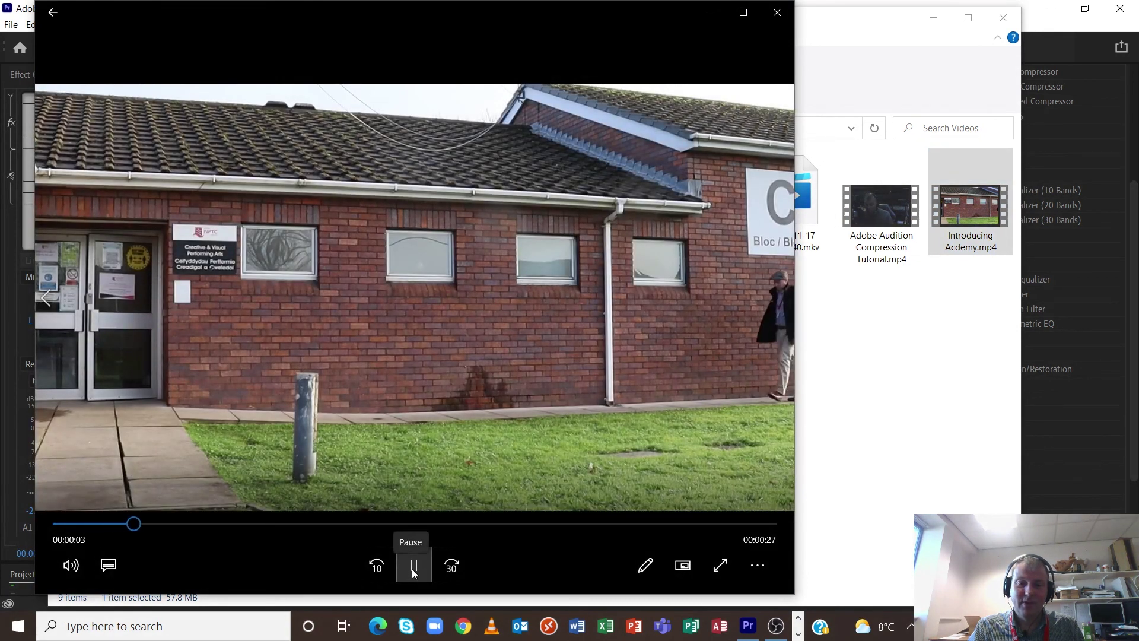
left_click(411, 573)
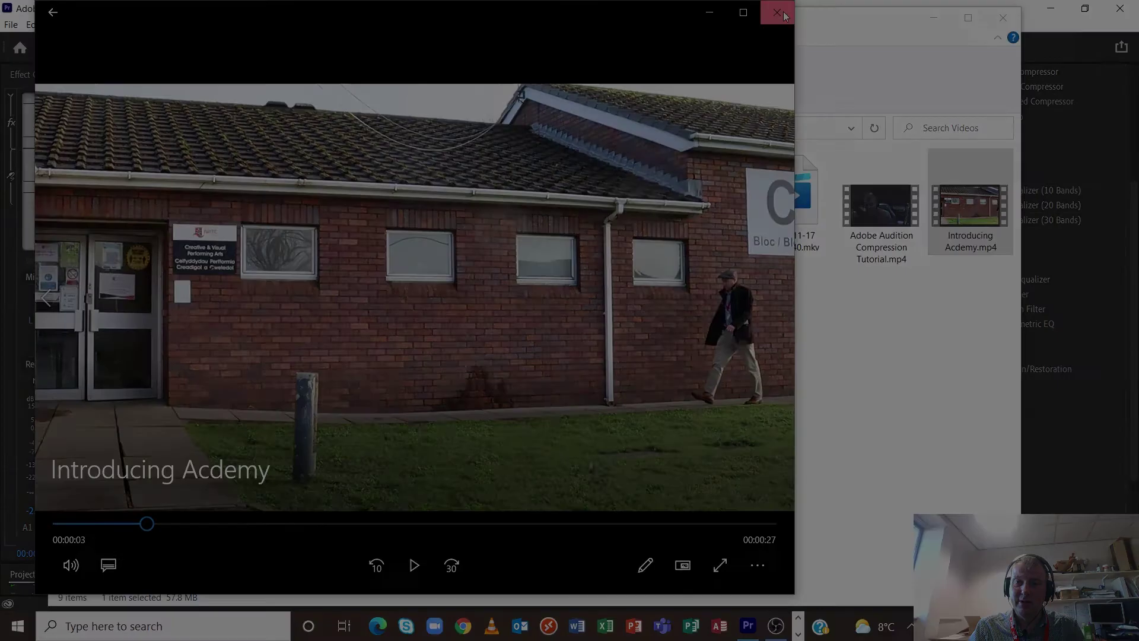